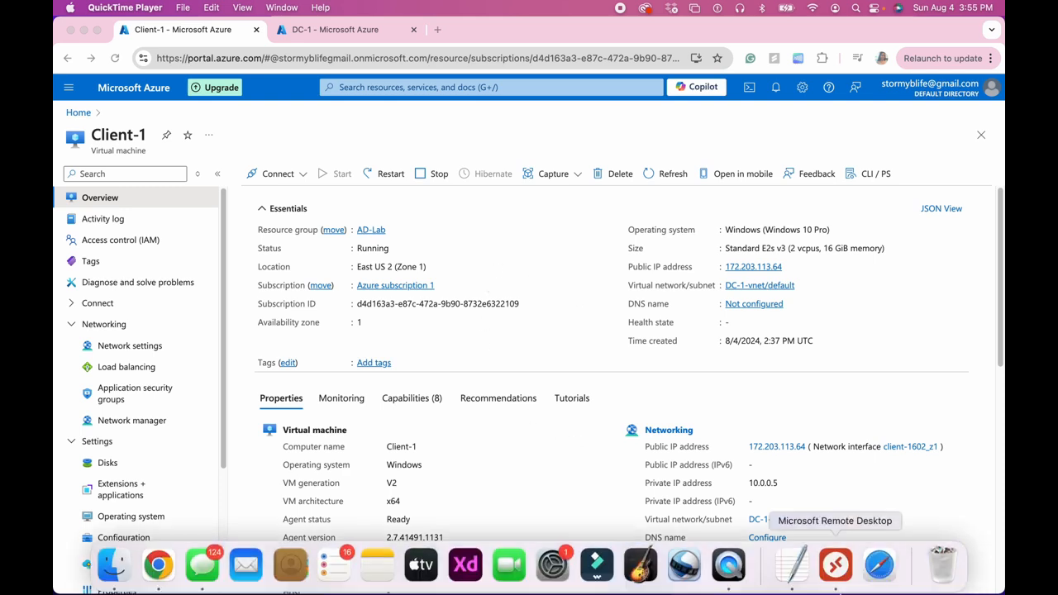
# Connect to the saved PC at 172.203.113.64 in Microsoft Remote Desktop.
pyautogui.click(836, 567)
pyautogui.click(352, 191)
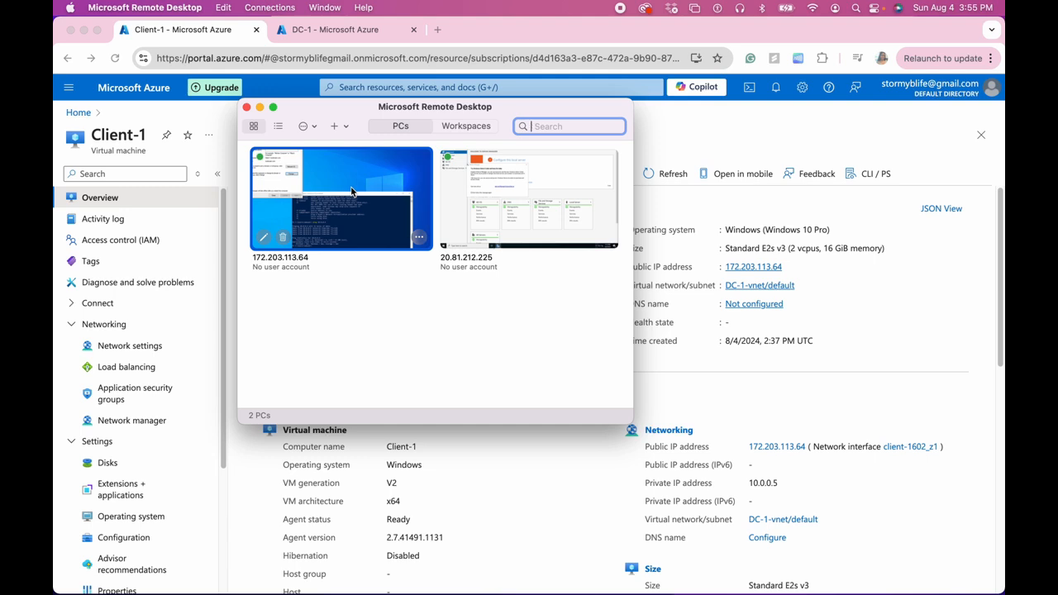
pyautogui.doubleClick(352, 192)
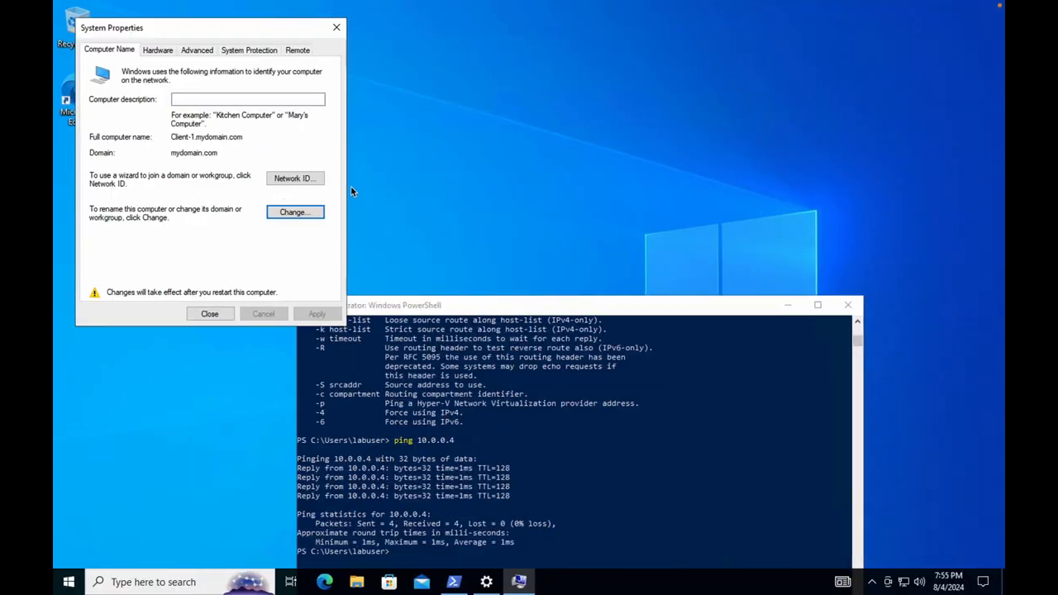
# Close PowerShell and System Properties on Client-1 and restart it now.
pyautogui.moveTo(598, 311); pyautogui.dragTo(605, 74)
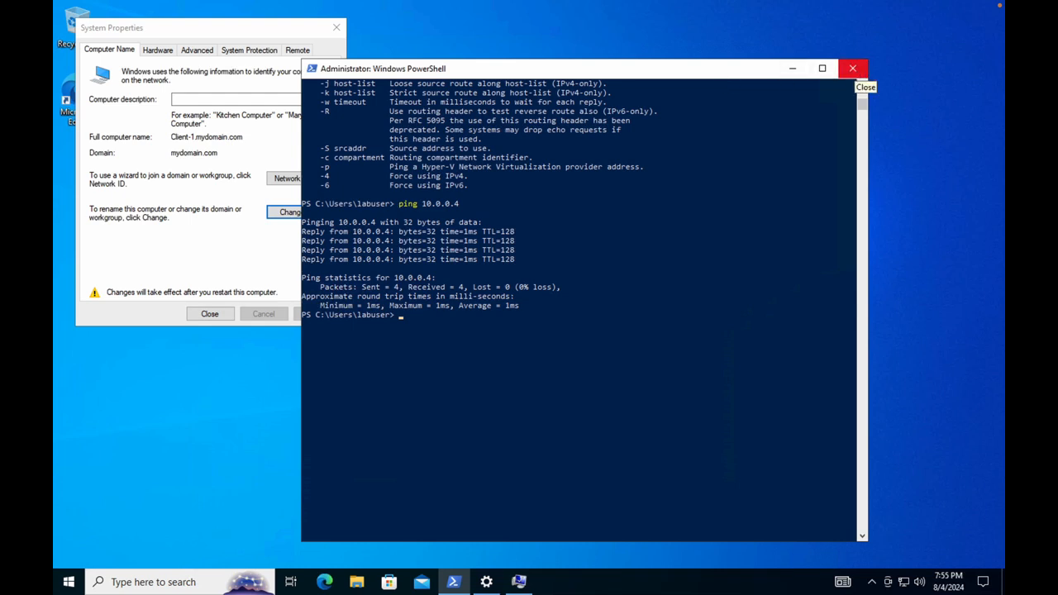
pyautogui.click(853, 69)
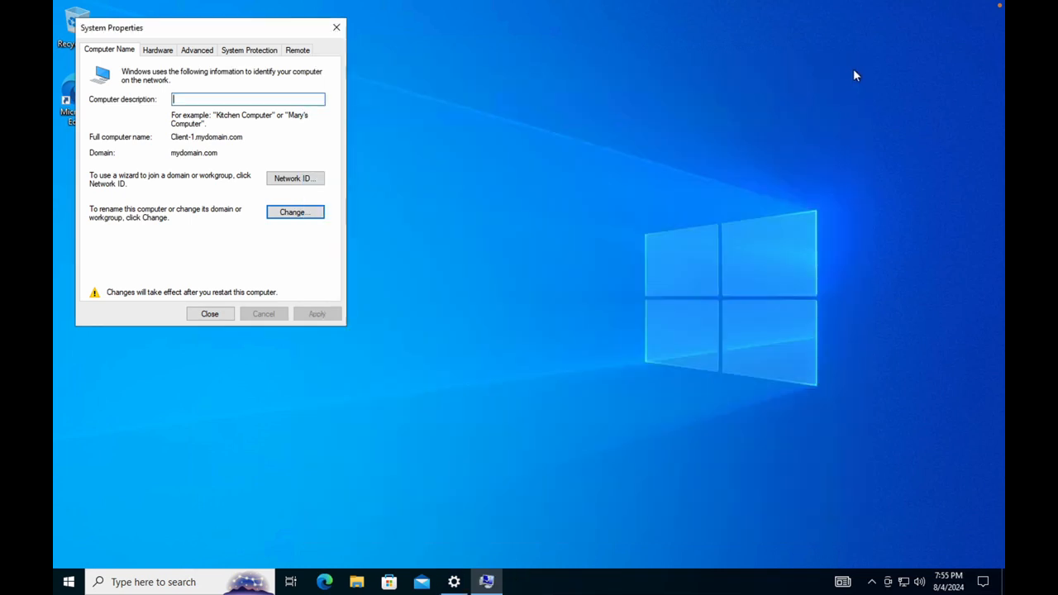
pyautogui.click(335, 27)
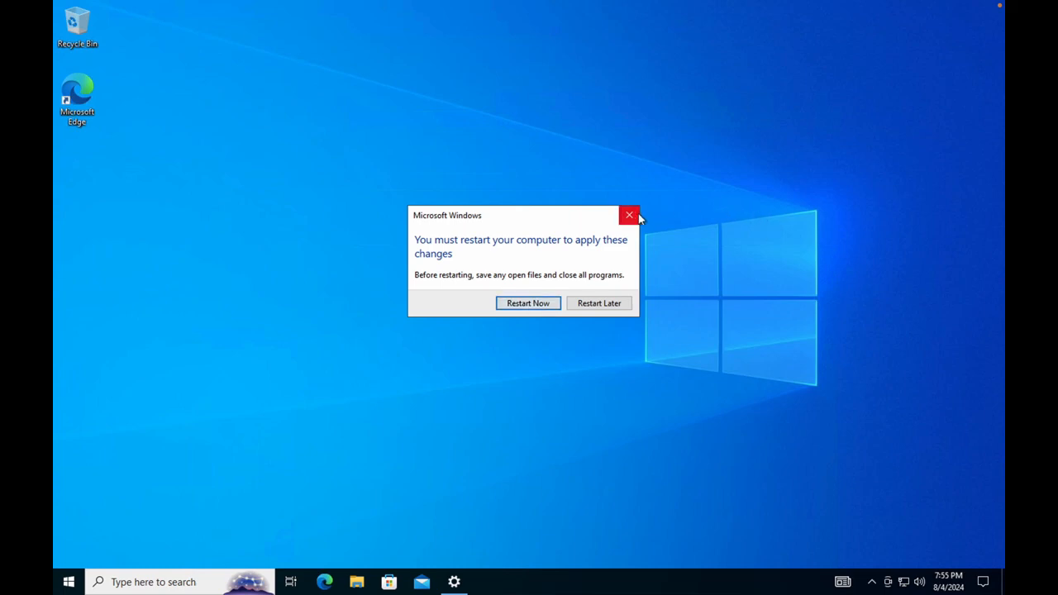
pyautogui.click(552, 301)
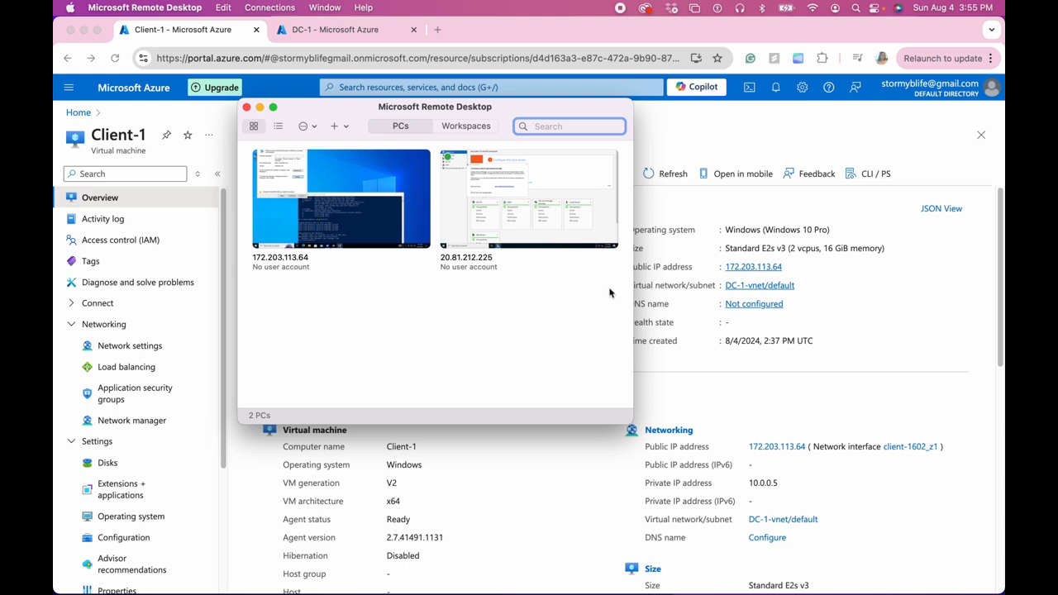
# Try connecting to 172.203.113.64 and dismiss the unable-to-connect error.
pyautogui.moveTo(372, 236)
pyautogui.click(419, 241)
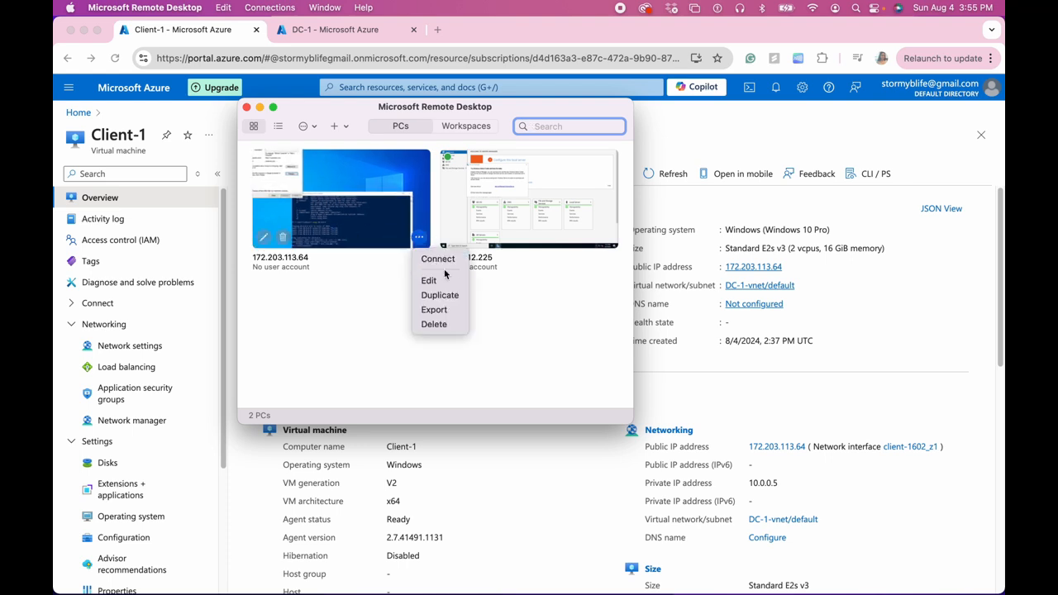
pyautogui.click(442, 260)
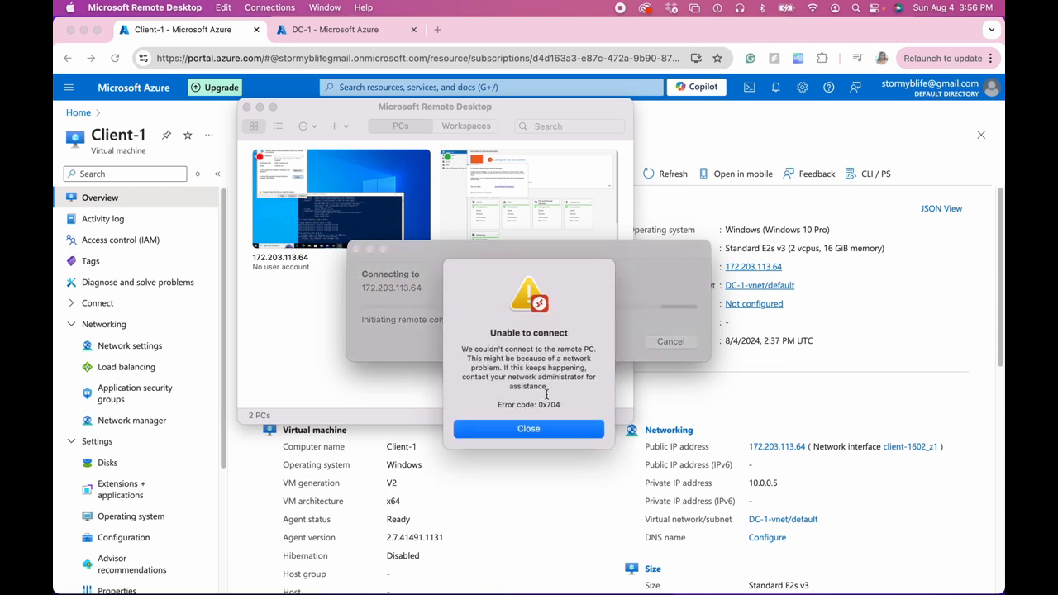
pyautogui.click(550, 427)
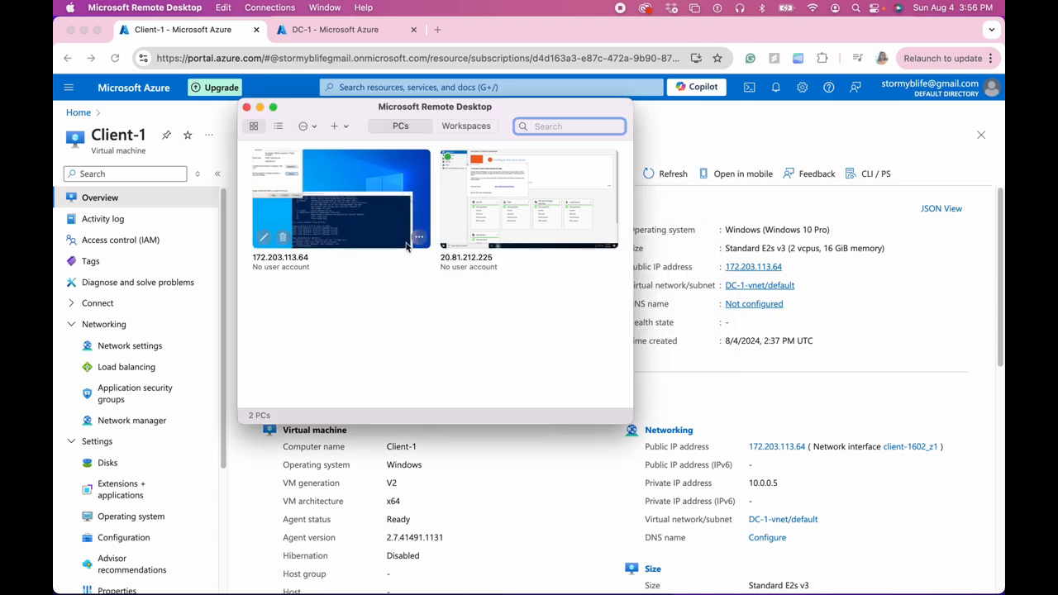
# Reconnect with the new mydomain.com user name and password, accepting the certificate warning.
pyautogui.click(419, 237)
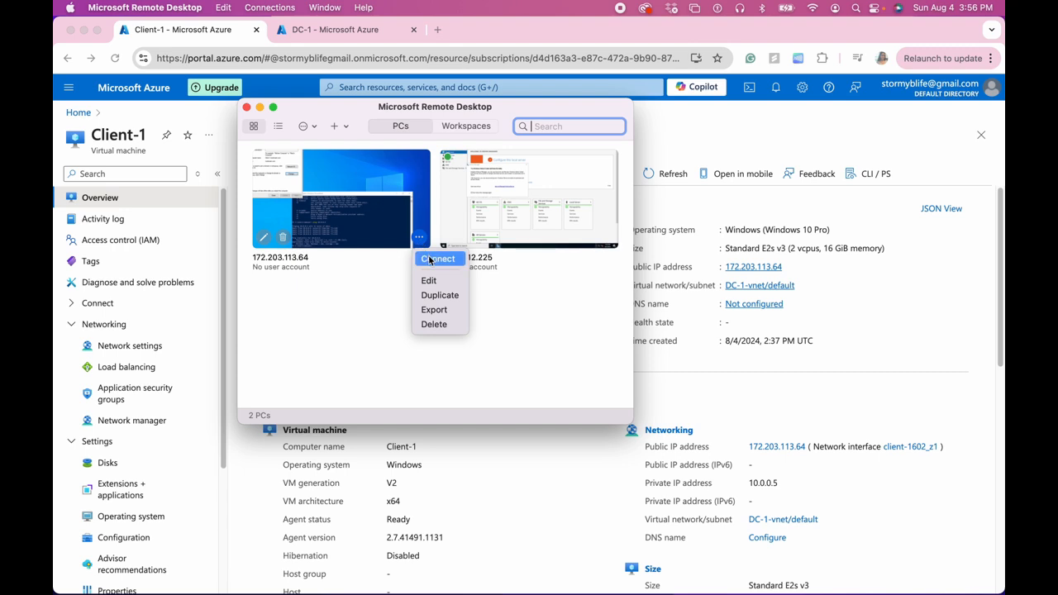
pyautogui.click(429, 260)
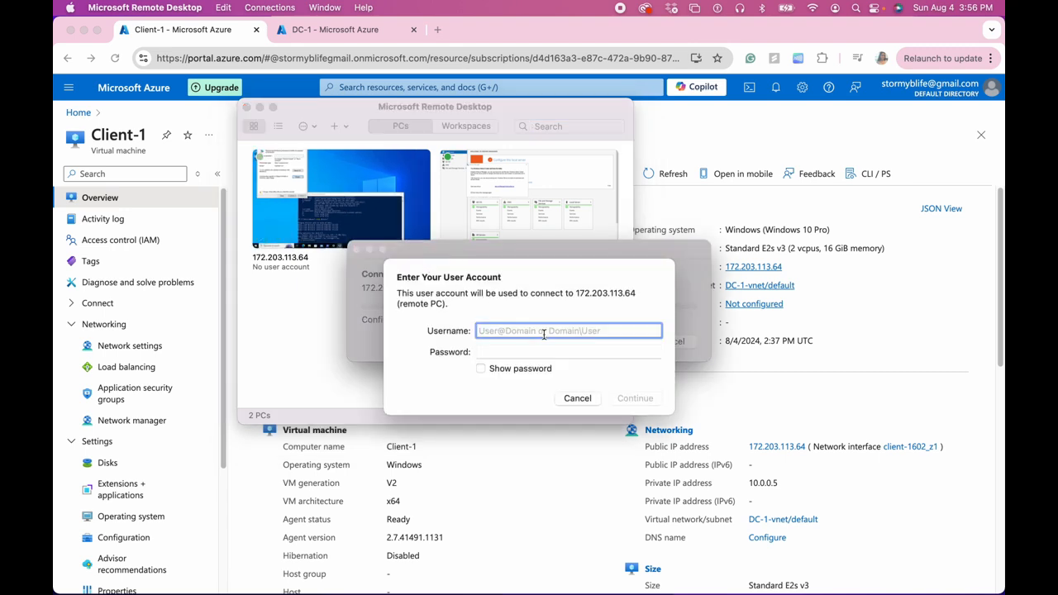
pyautogui.write('mydo')
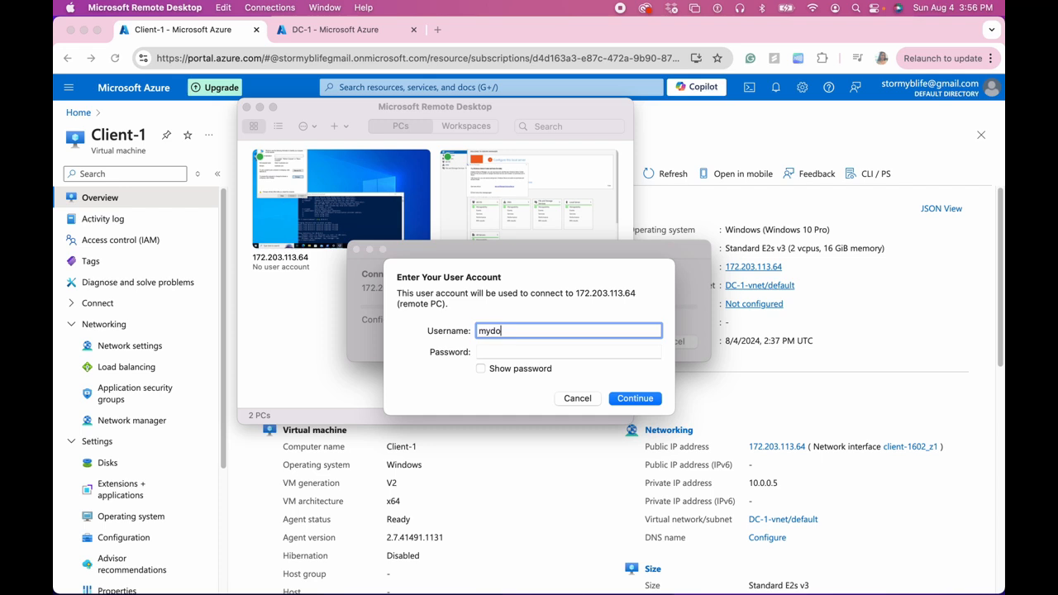
pyautogui.write('main.com\\stormy_doe')
pyautogui.press('Tab')
pyautogui.write('••••••••••')
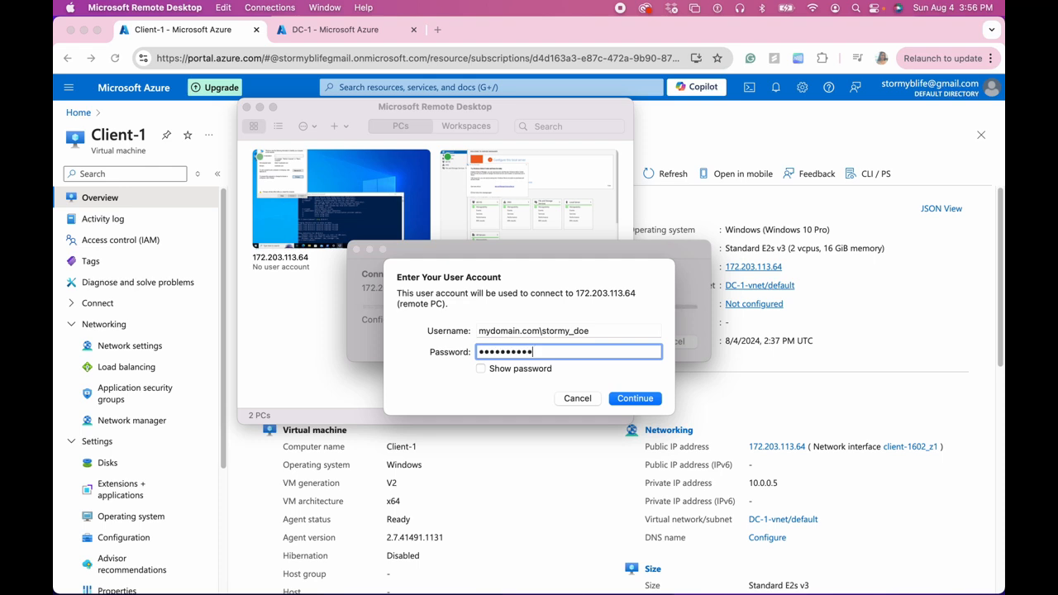
pyautogui.write('••')
pyautogui.click(633, 399)
pyautogui.click(680, 354)
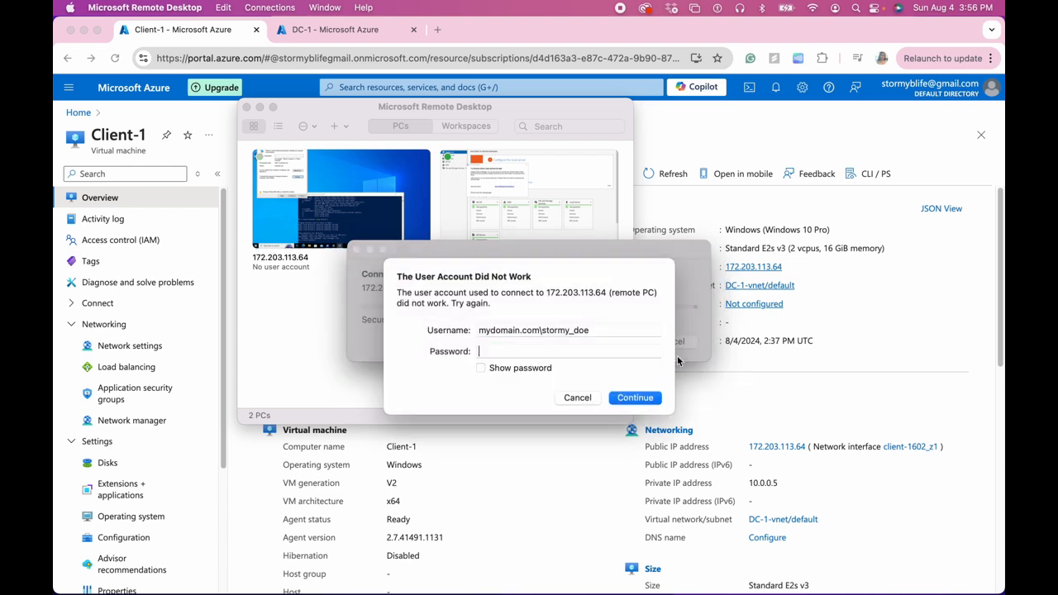
# Correct the rejected user name, re-enter the password and sign in again.
pyautogui.click(586, 331)
pyautogui.press('BackSpace')
pyautogui.press('BackSpace')
pyautogui.press('BackSpace')
pyautogui.write('admin')
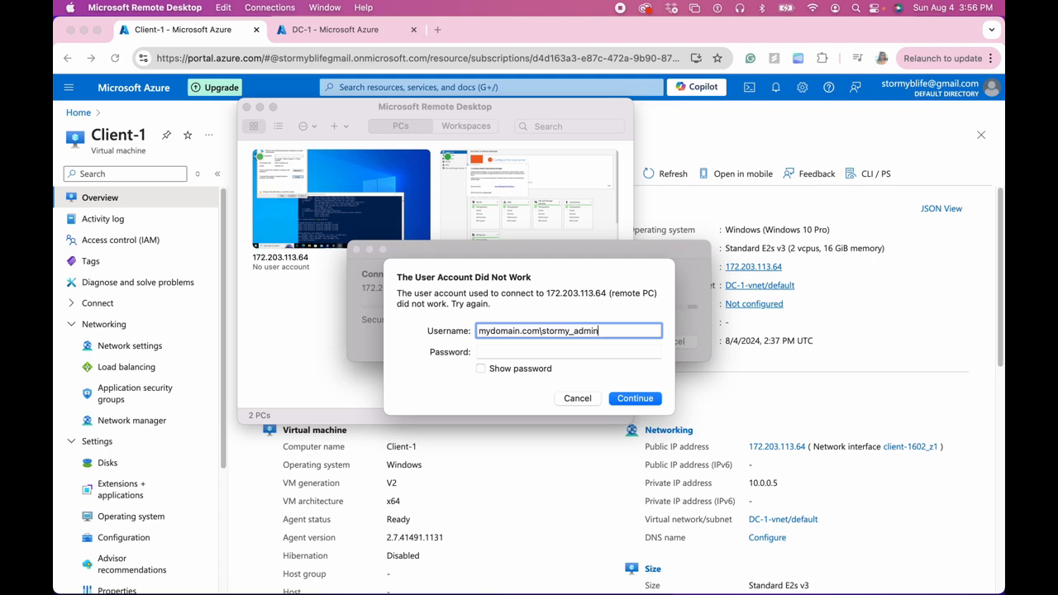
pyautogui.click(572, 352)
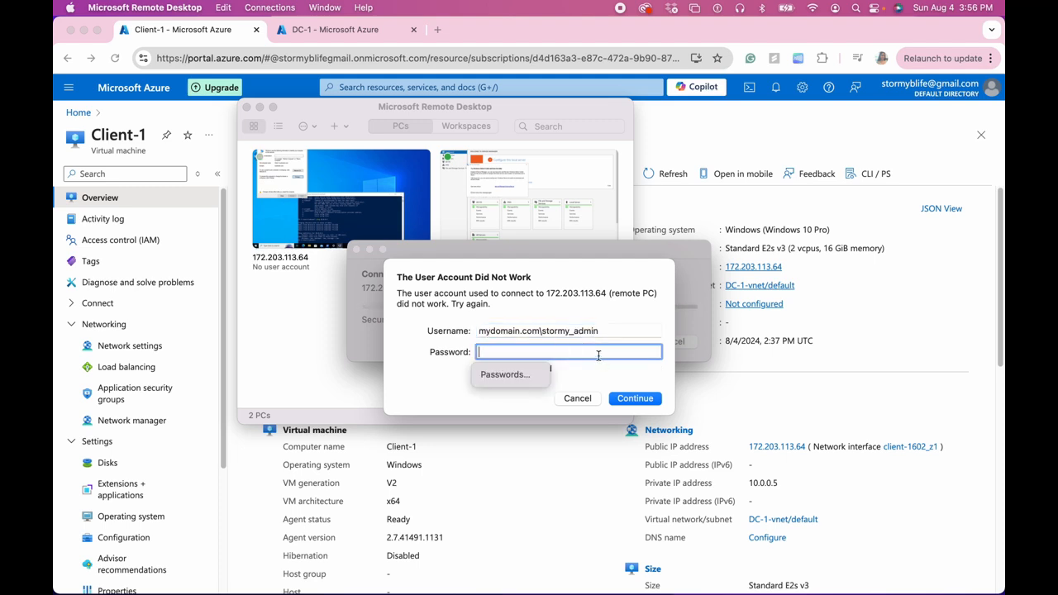
pyautogui.write('************')
pyautogui.click(633, 399)
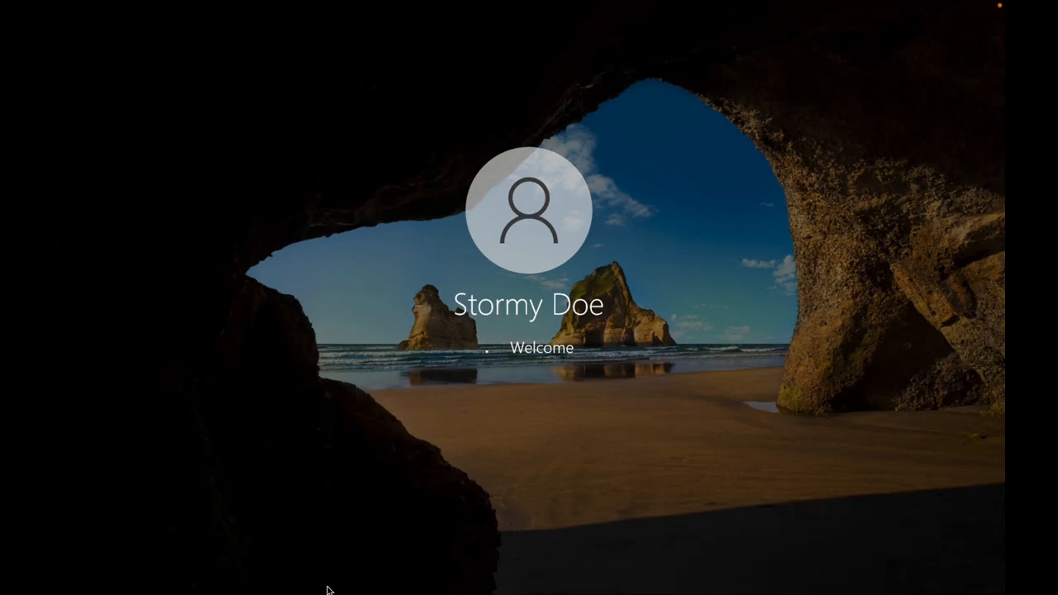
# Search the web for 'docs' in a new browser tab.
pyautogui.moveTo(240, 566)
pyautogui.click(158, 565)
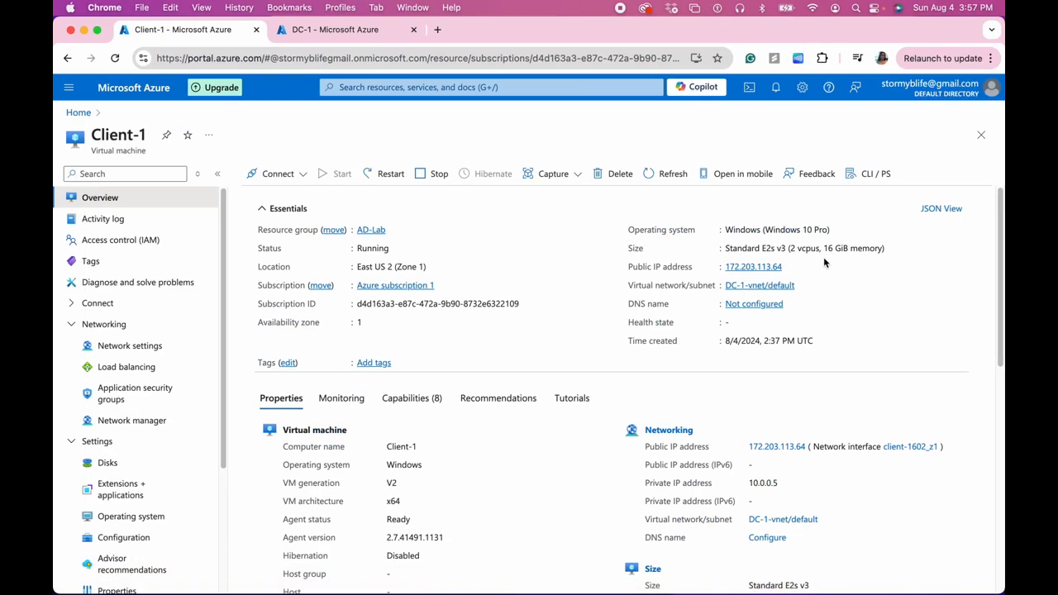
pyautogui.click(437, 33)
pyautogui.click(435, 53)
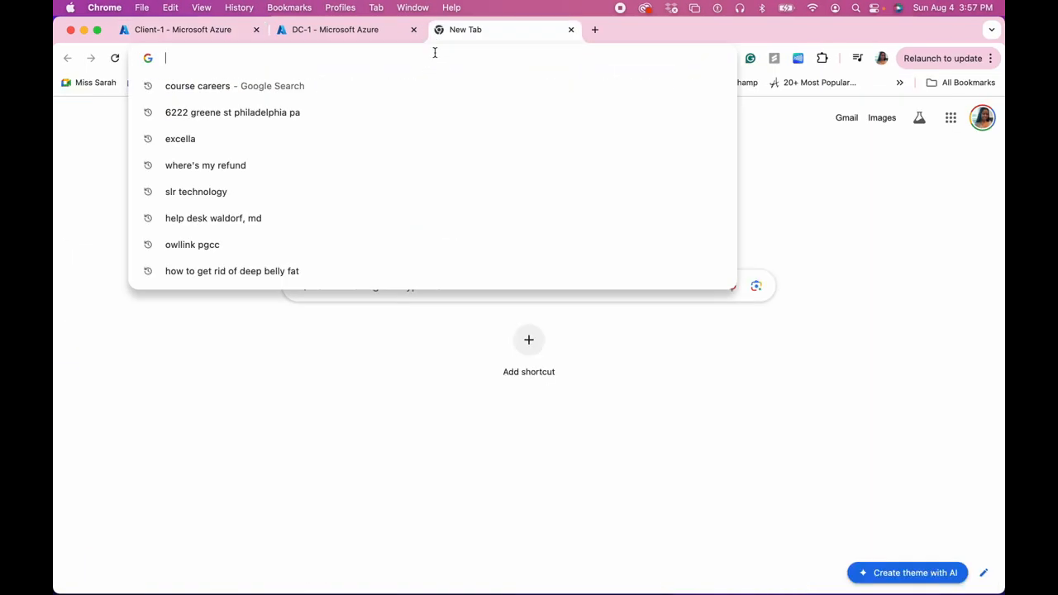
pyautogui.write('docs.')
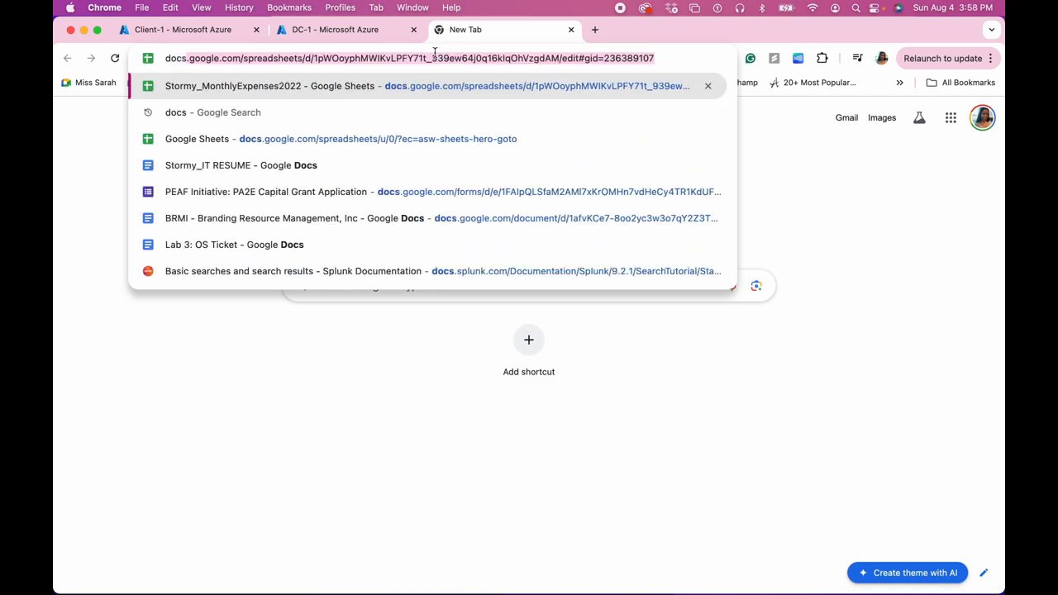
pyautogui.press('Delete')
pyautogui.press('Return')
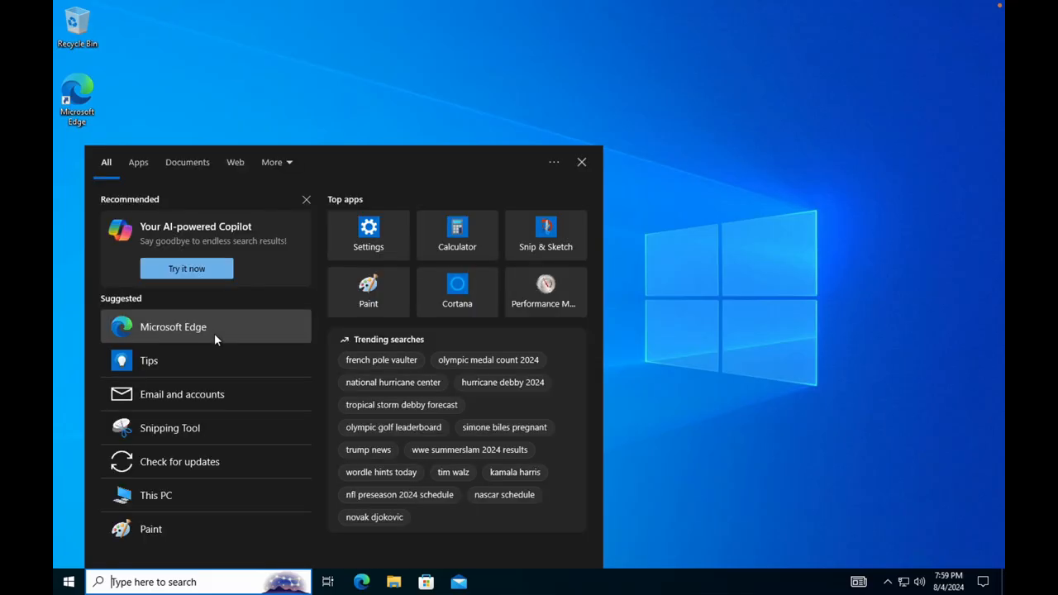
# Open Windows PowerShell on Client-1 and run hostname and whoami.
pyautogui.write('powe')
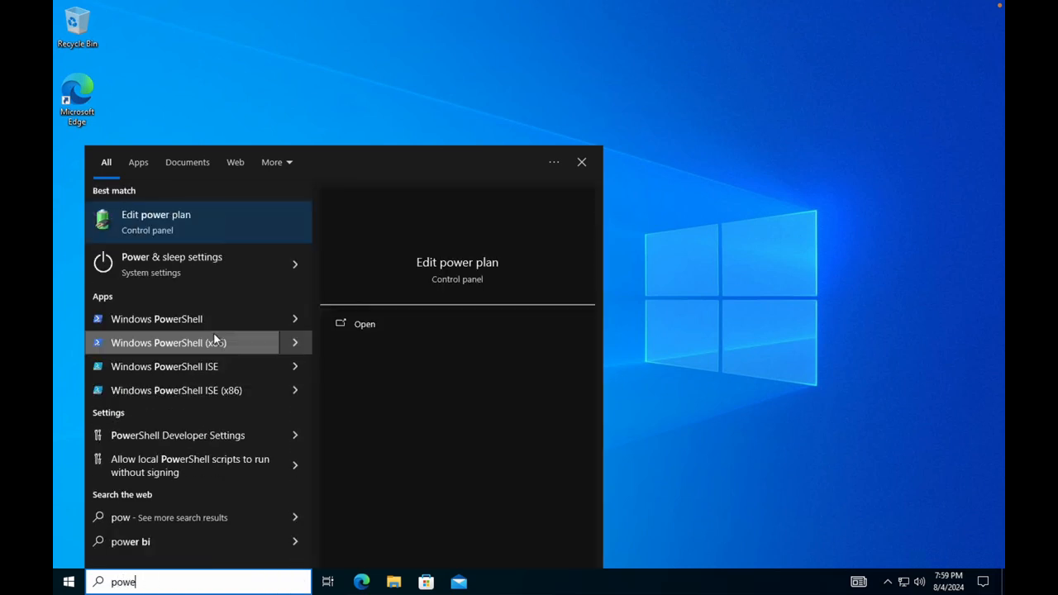
pyautogui.click(221, 324)
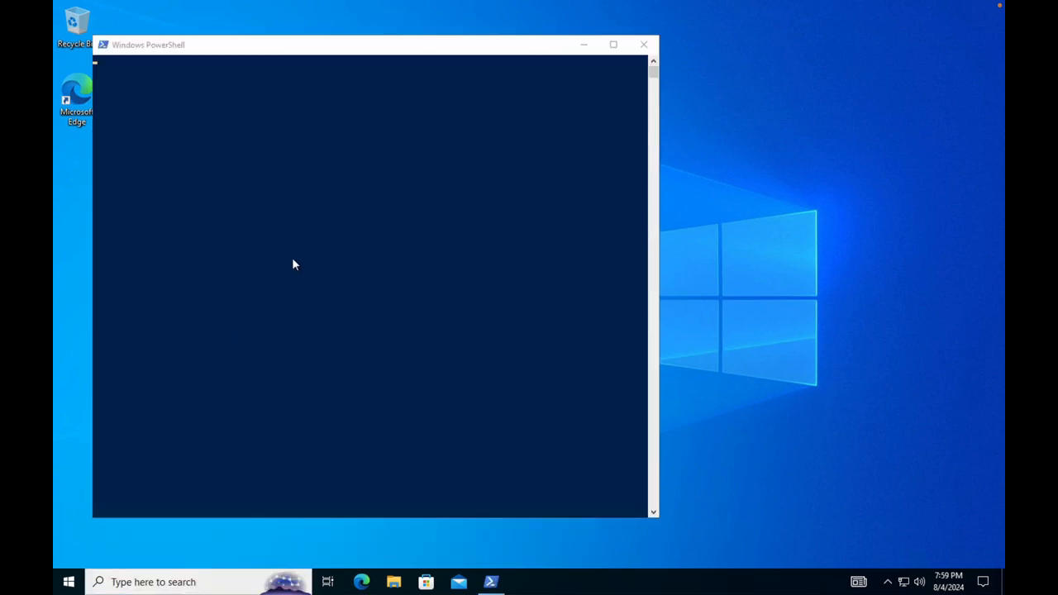
pyautogui.click(220, 109)
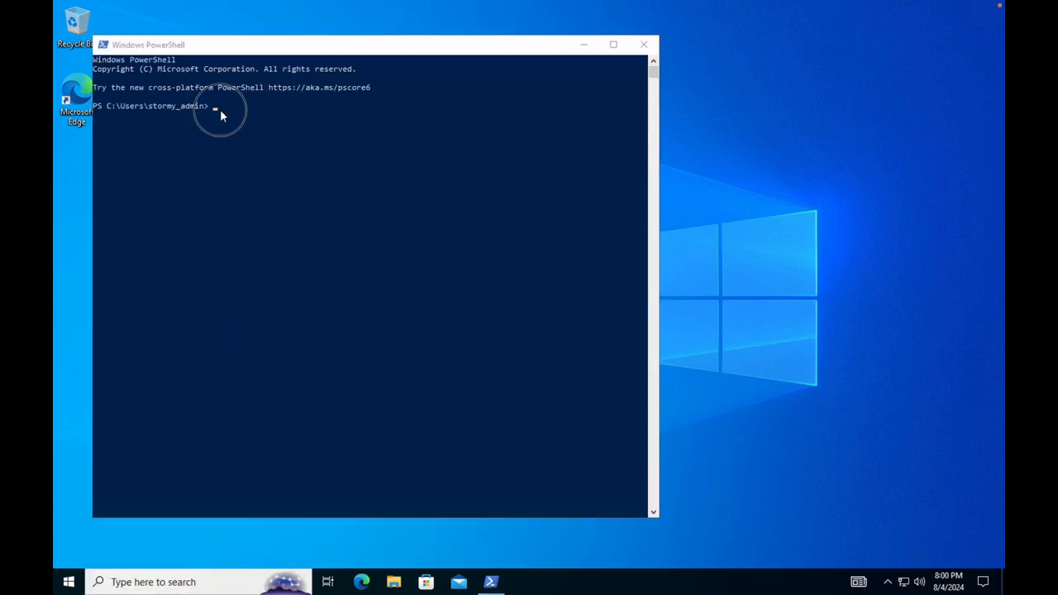
pyautogui.write('ho')
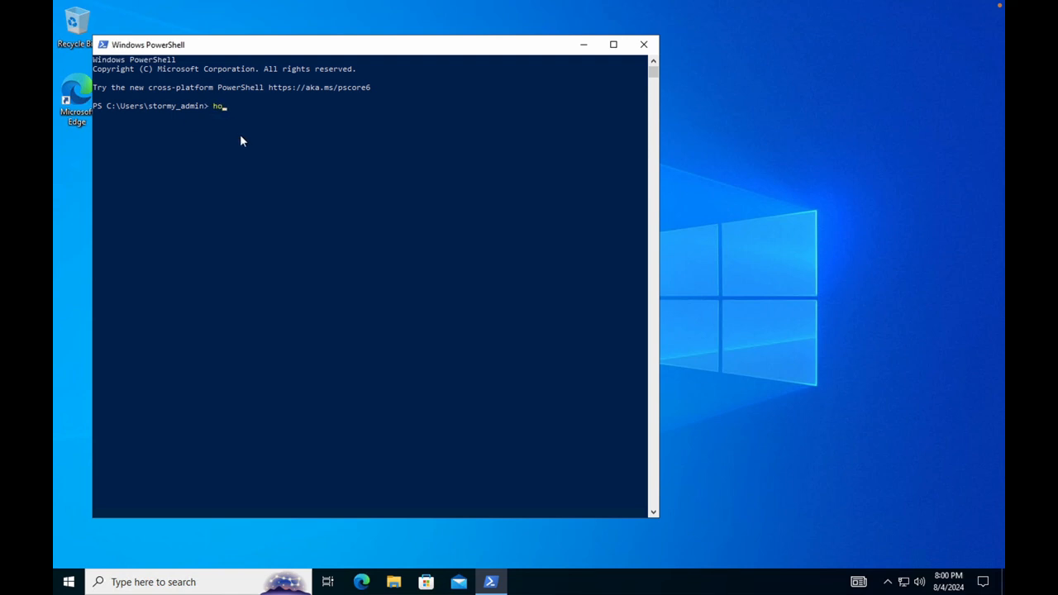
pyautogui.write('stname')
pyautogui.press('Return')
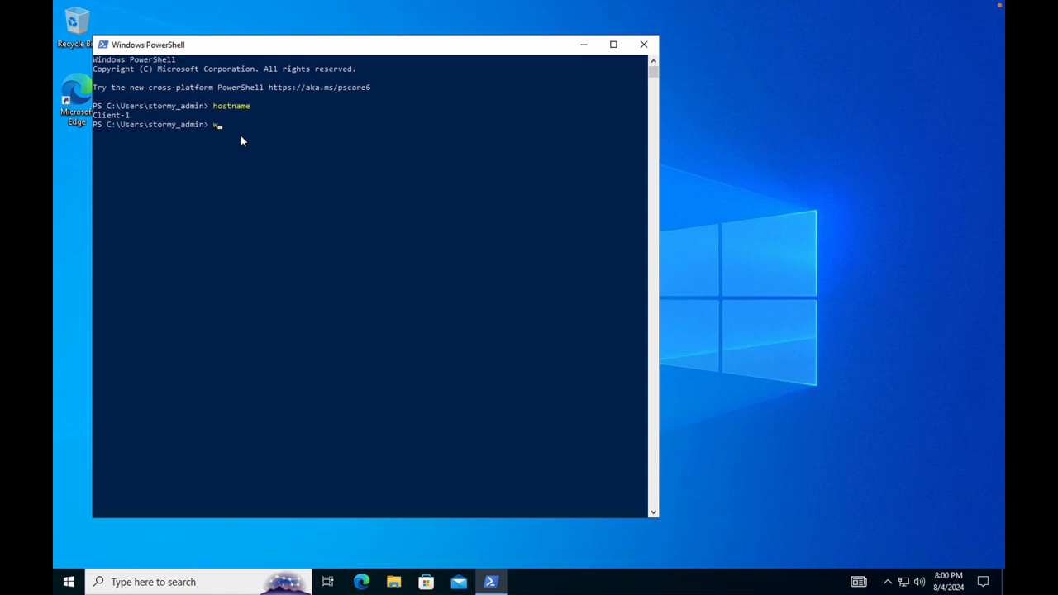
pyautogui.write('i')
pyautogui.press('Return')
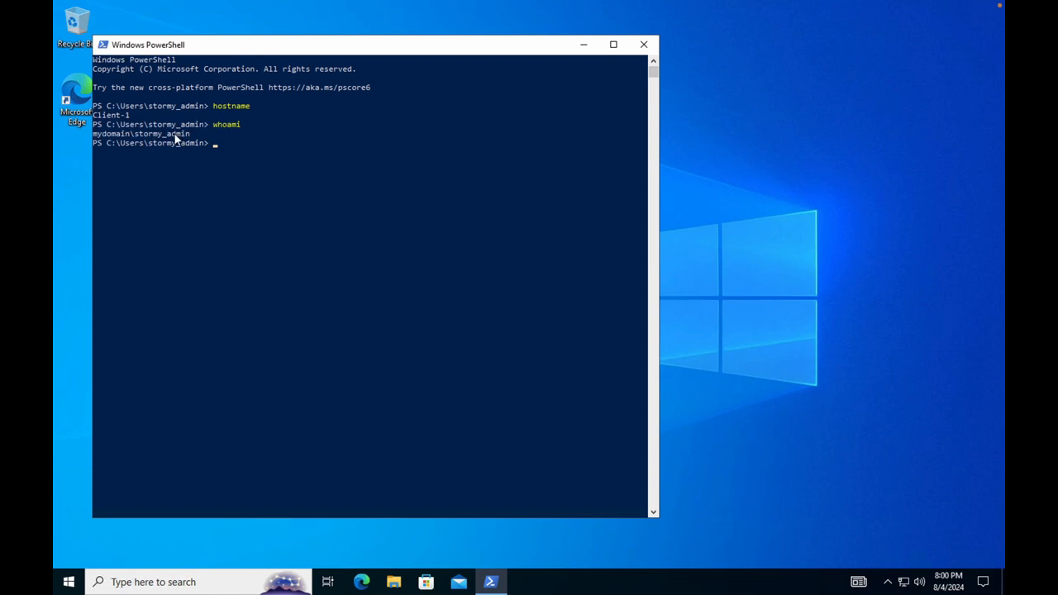
# Go from System > About to the Remote Desktop settings page and review it.
pyautogui.rightClick(69, 584)
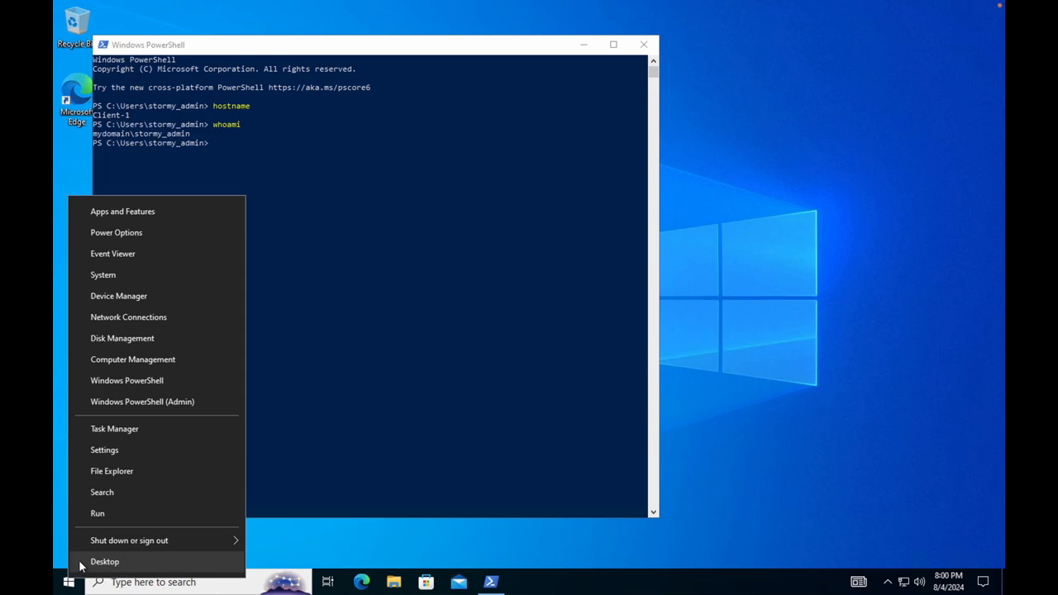
pyautogui.click(119, 275)
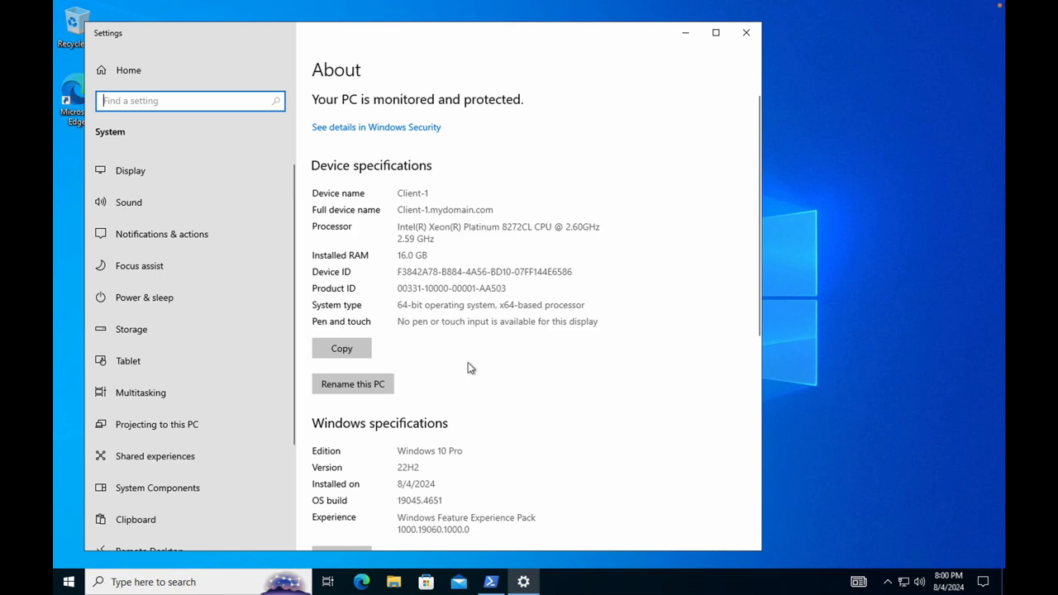
pyautogui.scroll(-5, 468, 363)
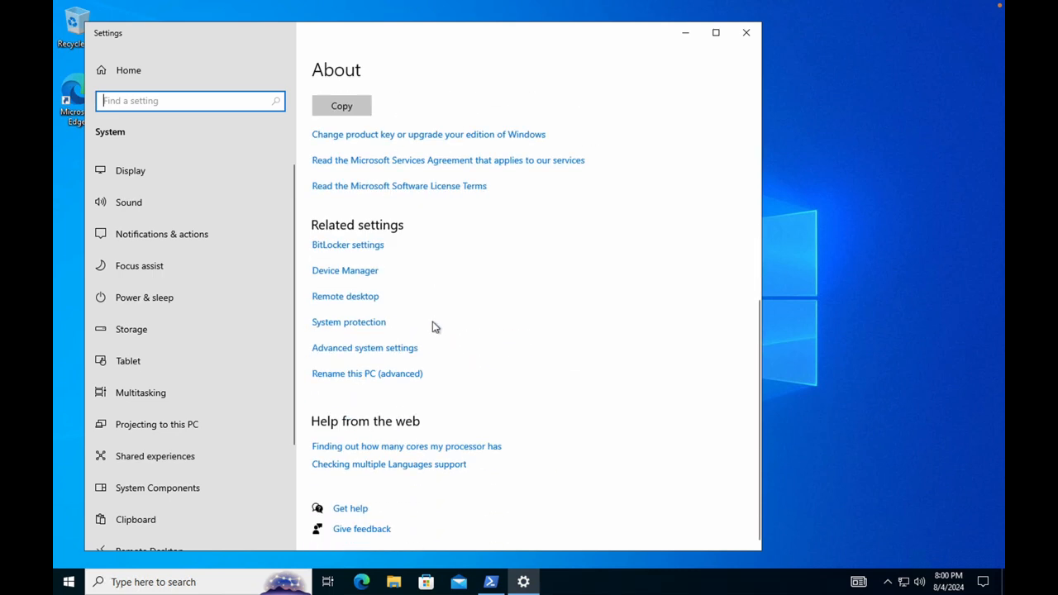
pyautogui.click(337, 301)
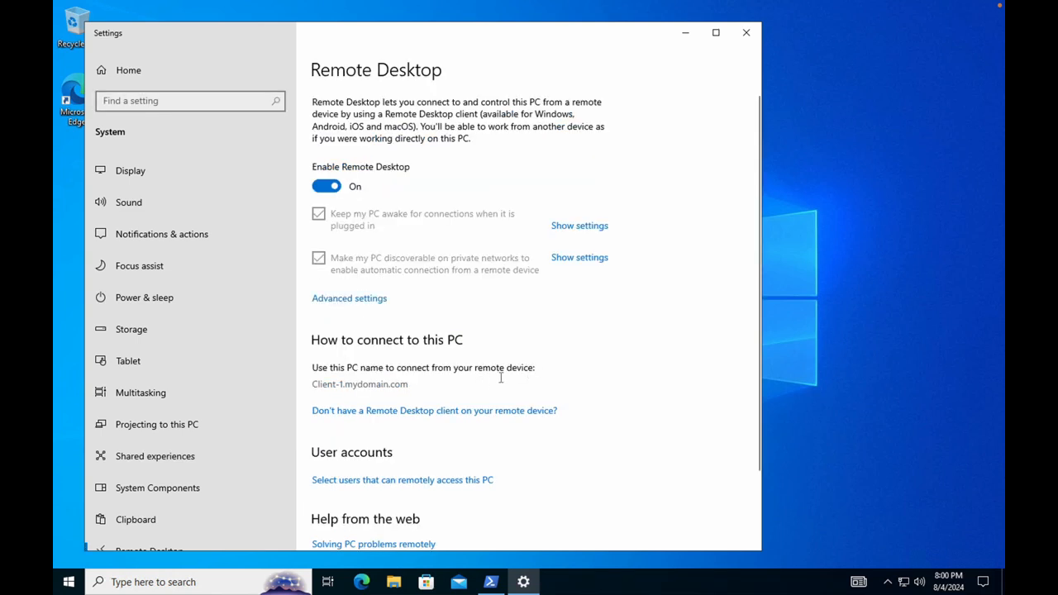
pyautogui.scroll(-1, 585, 379)
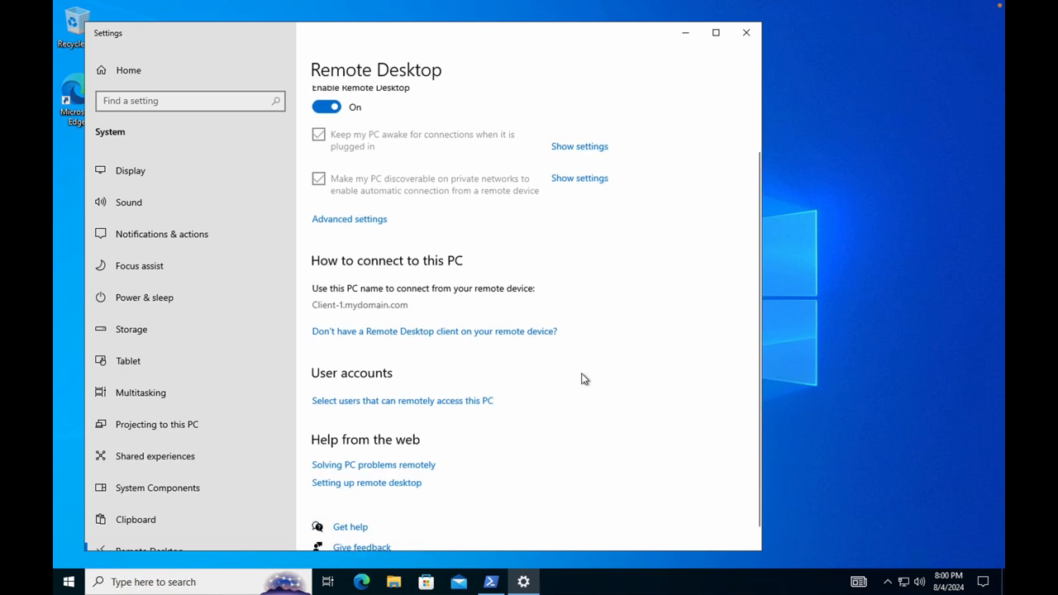
# Add the Domain Users group to the PC's Remote Desktop users list.
pyautogui.click(460, 404)
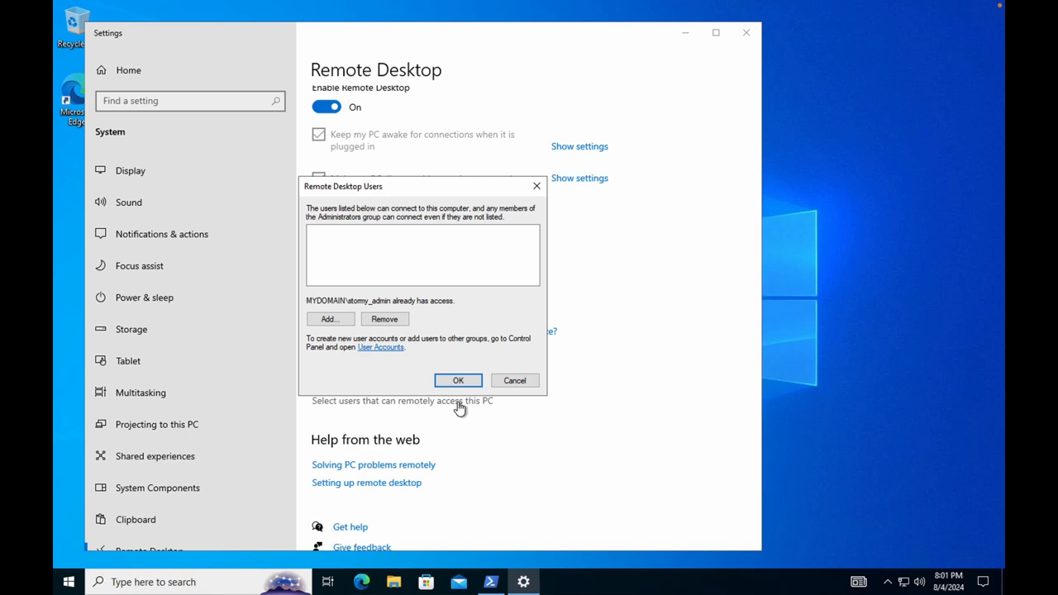
pyautogui.click(330, 320)
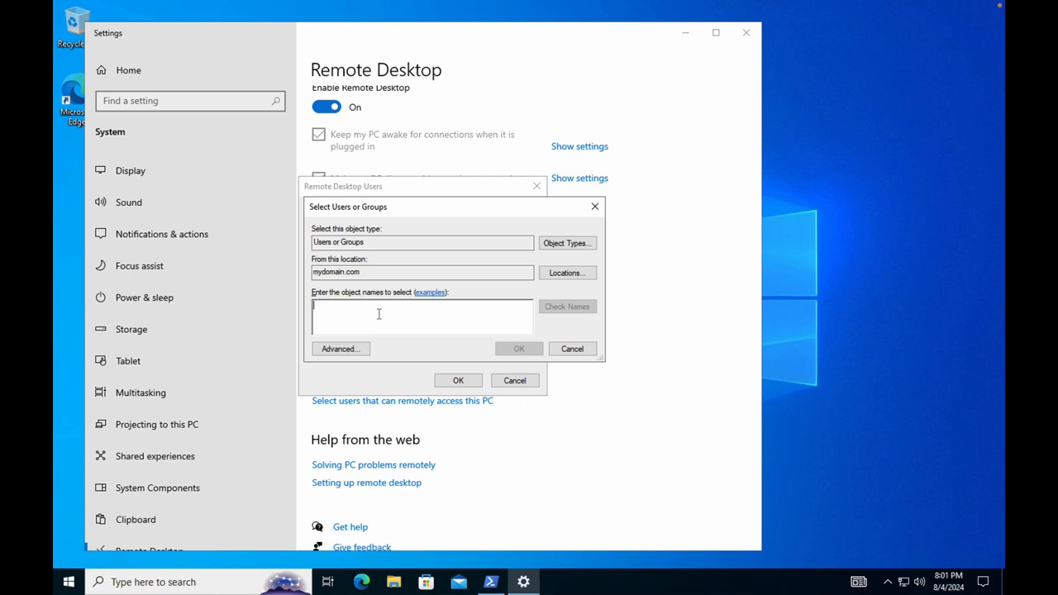
pyautogui.write('do')
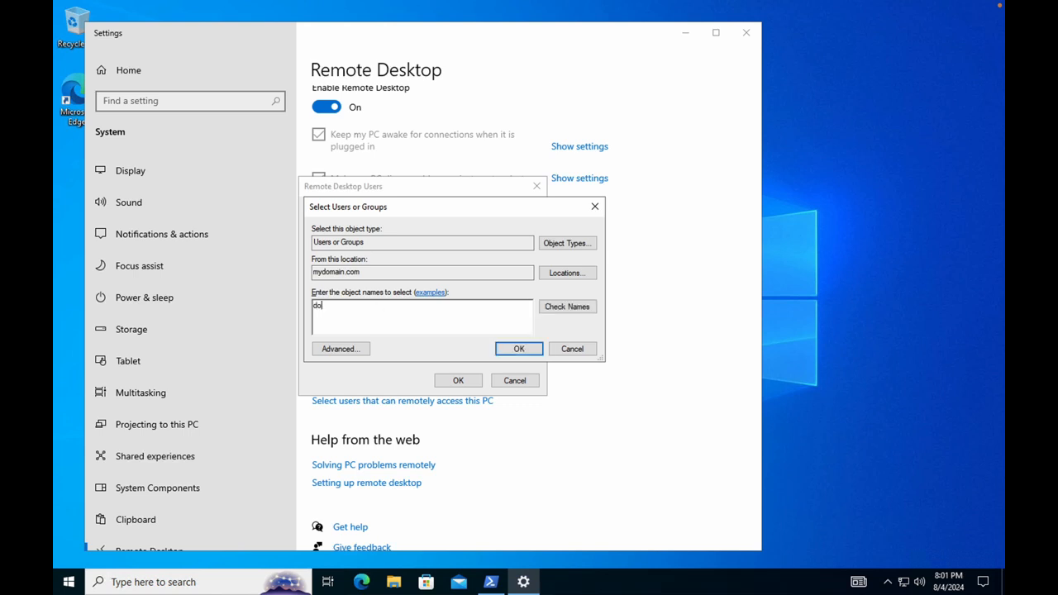
pyautogui.write('main users')
pyautogui.click(559, 310)
pyautogui.click(516, 352)
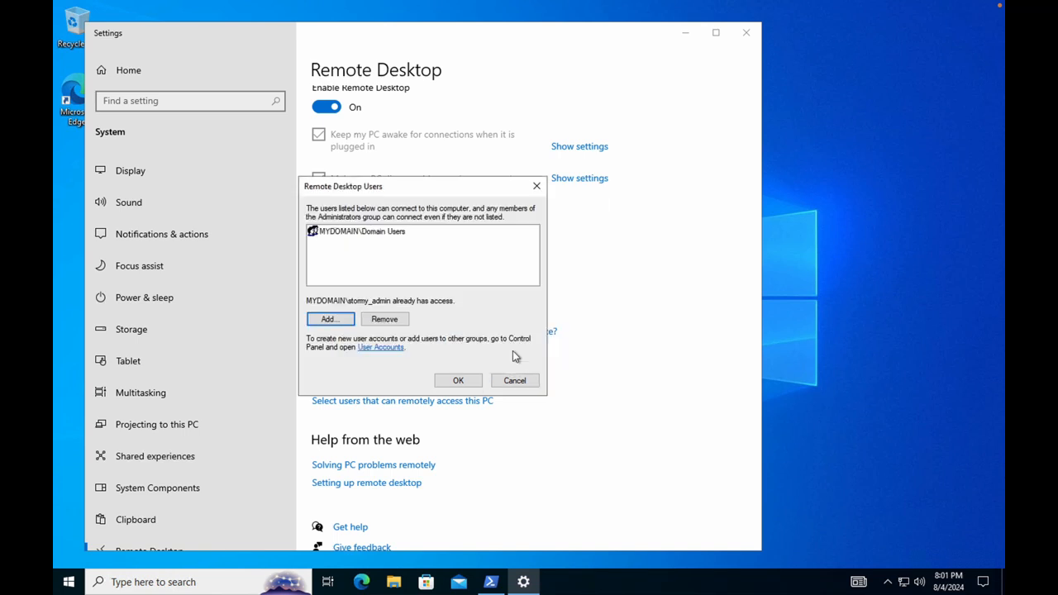
pyautogui.click(459, 381)
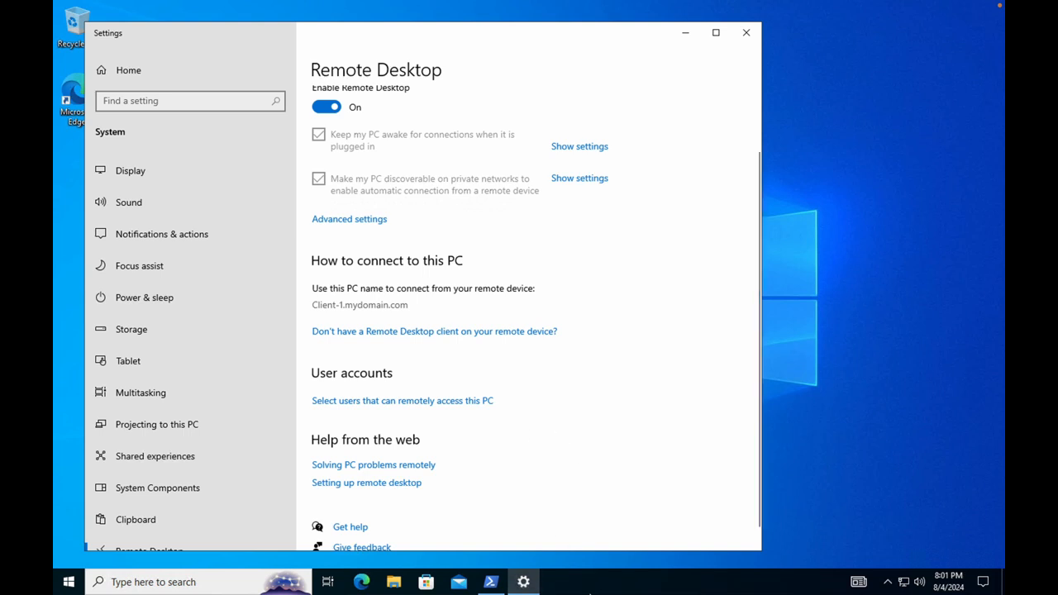
# Switch to the Server Manager session and dismiss the Windows Admin Center notice.
pyautogui.moveTo(568, 594)
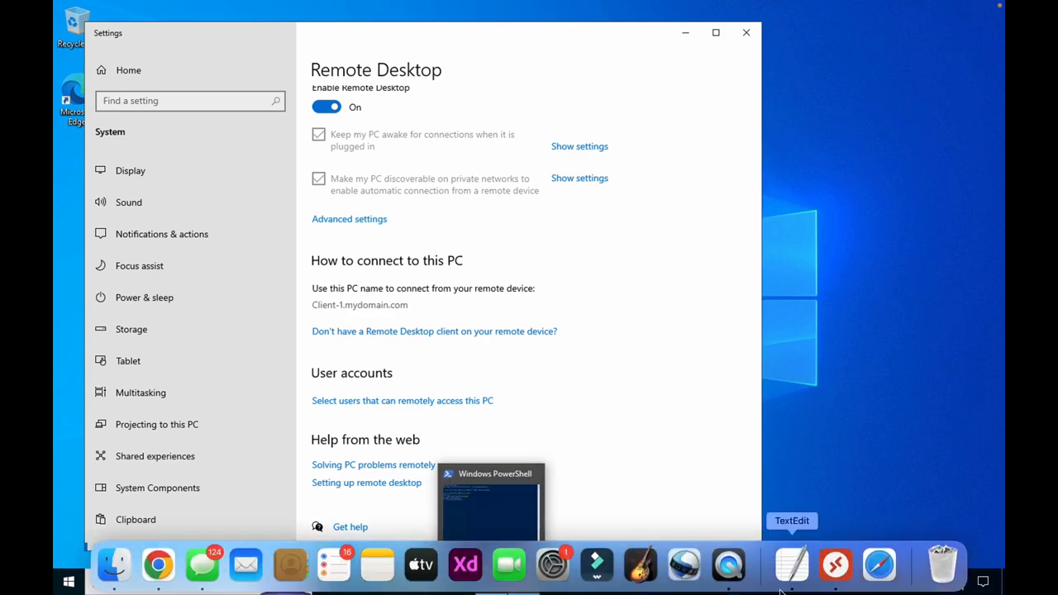
pyautogui.click(837, 566)
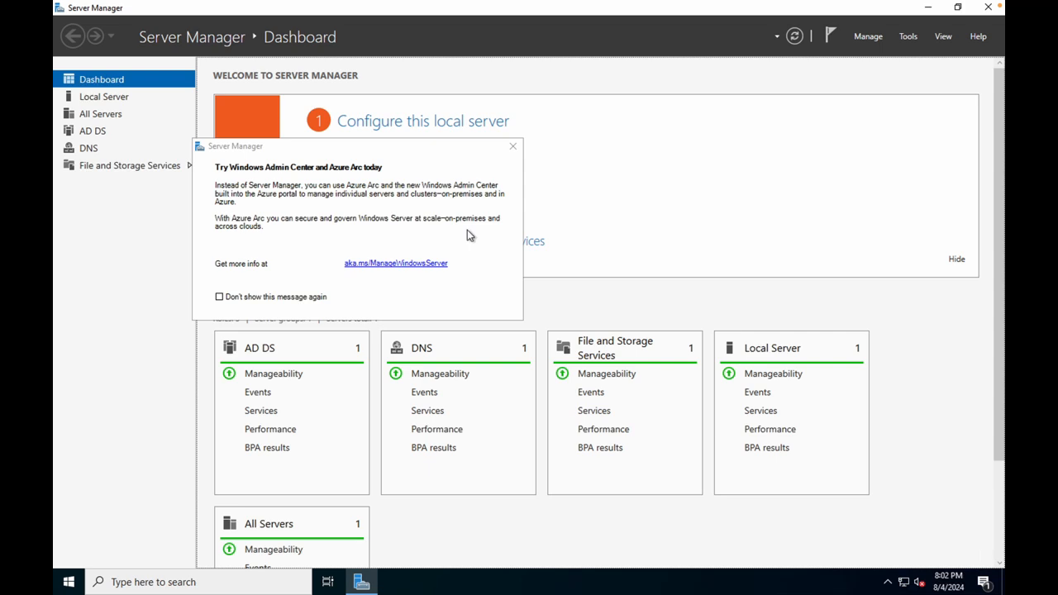
pyautogui.click(513, 146)
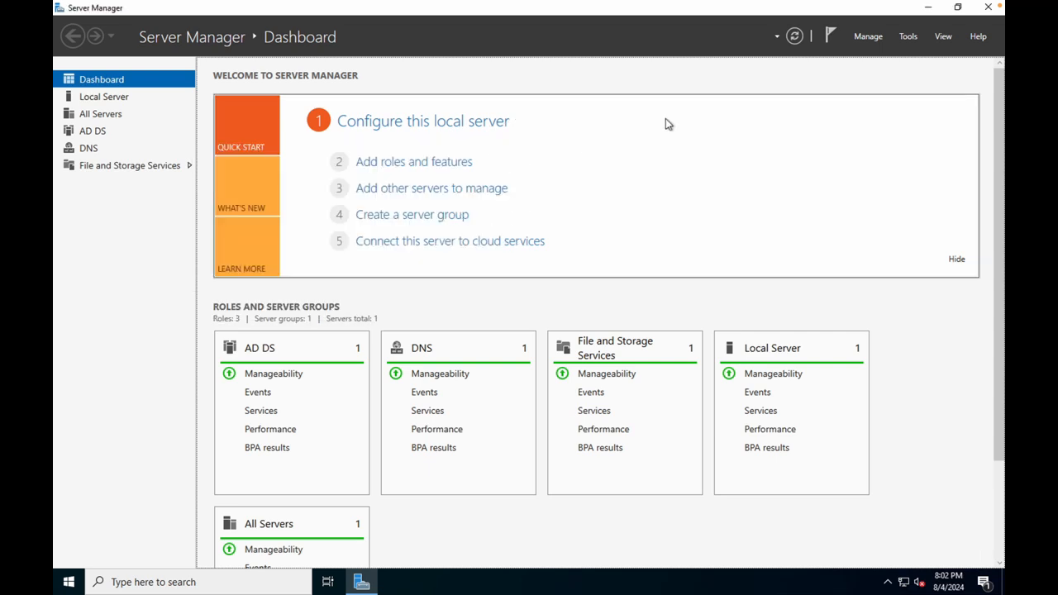
# Launch Active Directory Users and Computers and select Domain Users in mydomain.com's Users container.
pyautogui.click(909, 37)
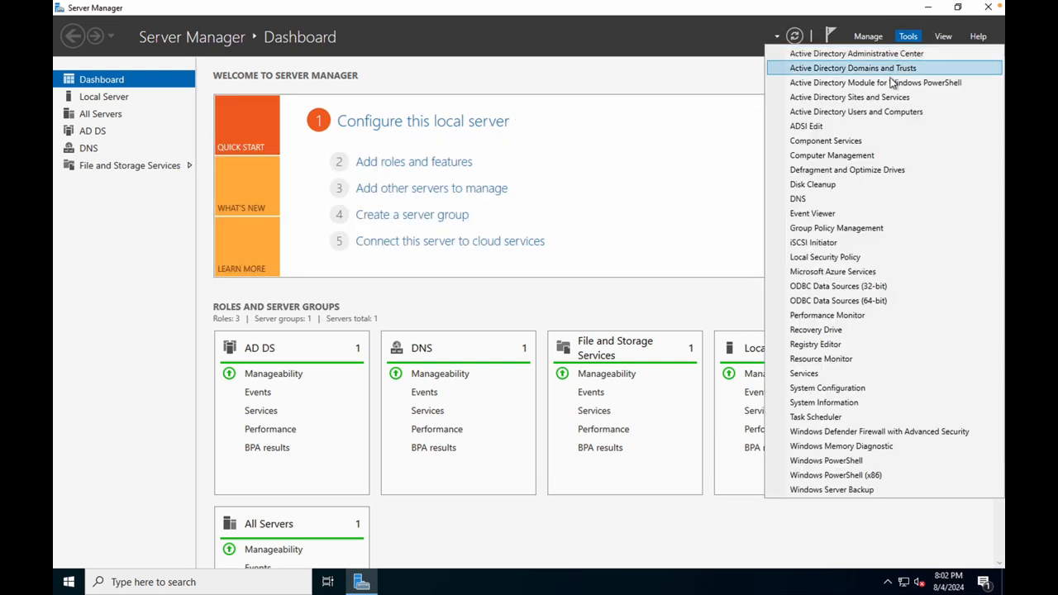
pyautogui.click(840, 116)
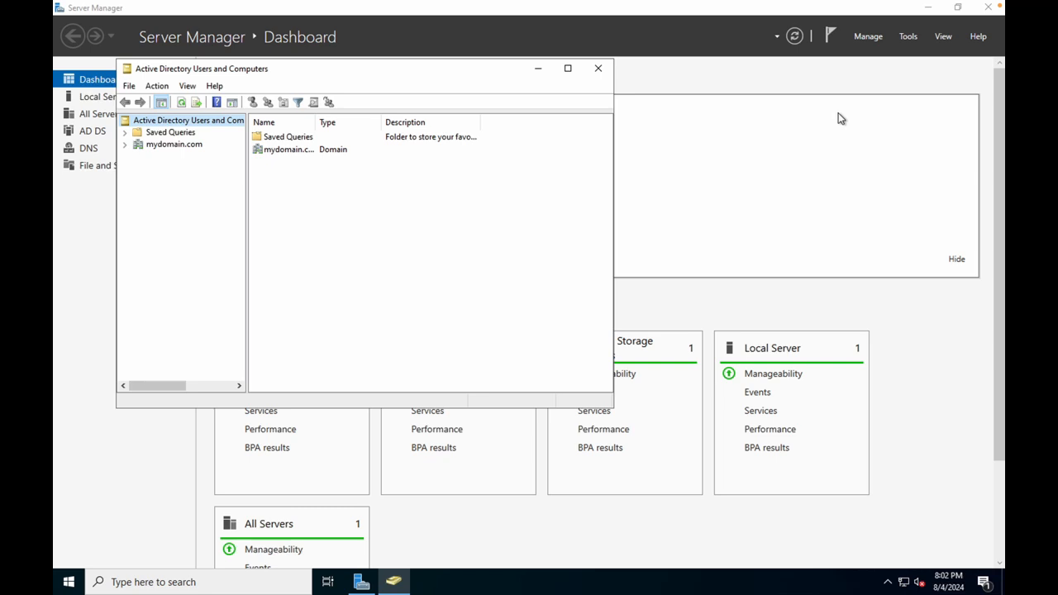
pyautogui.click(174, 150)
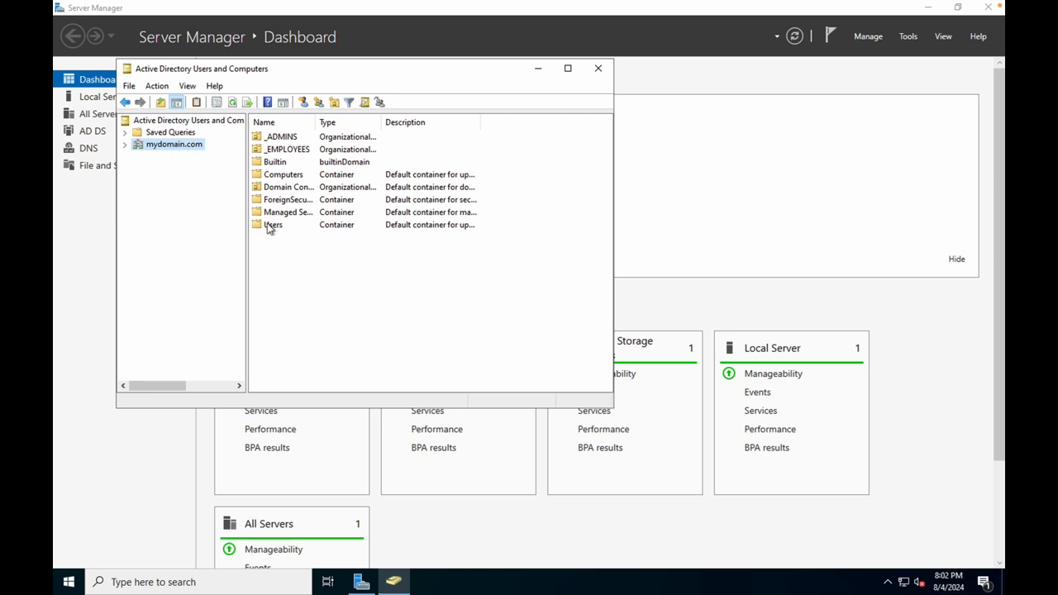
pyautogui.click(269, 228)
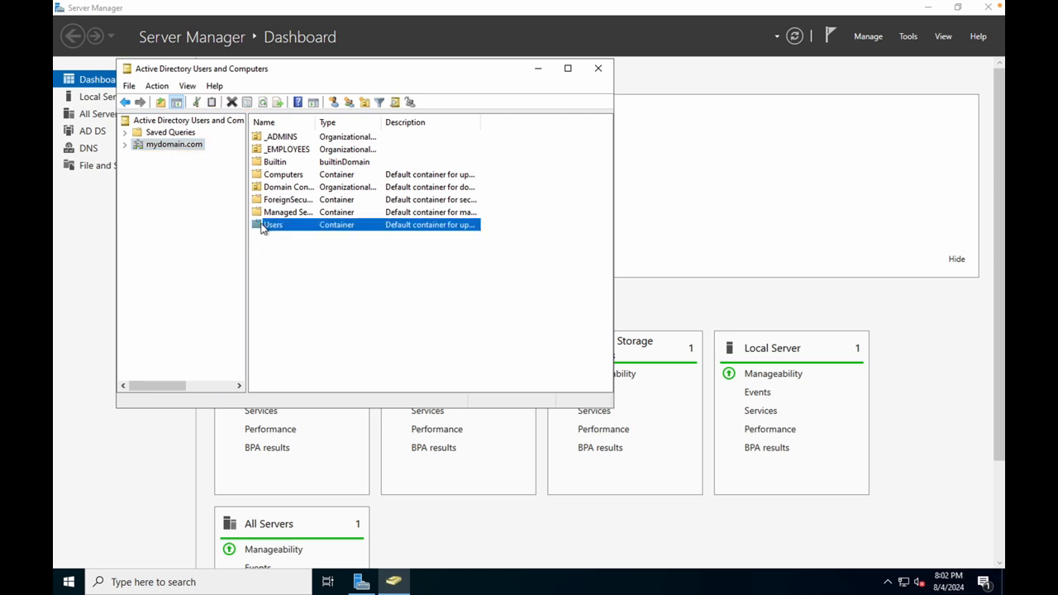
pyautogui.doubleClick(269, 228)
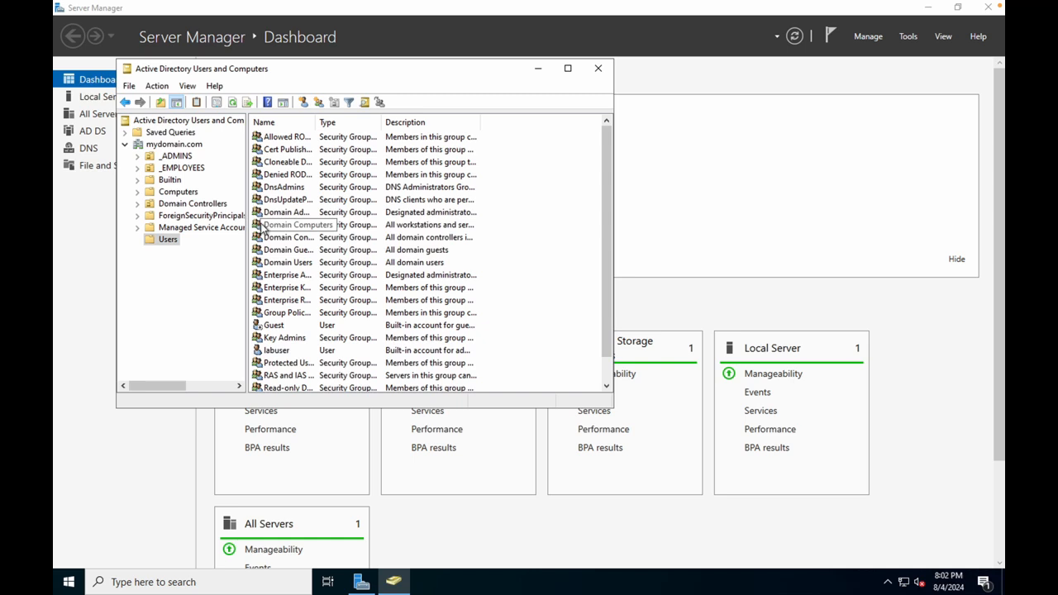
pyautogui.click(274, 263)
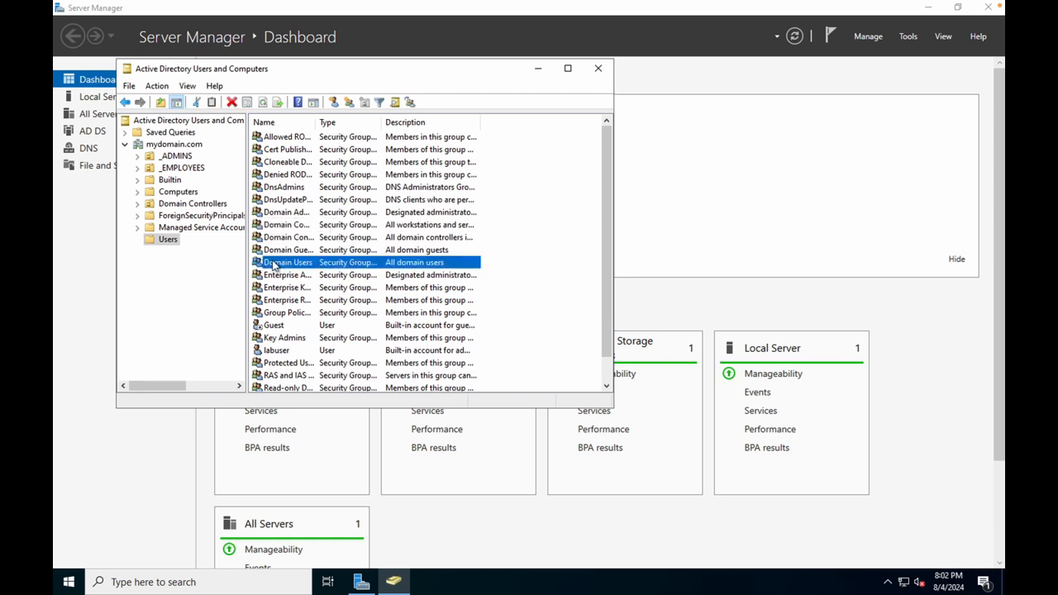
pyautogui.doubleClick(263, 262)
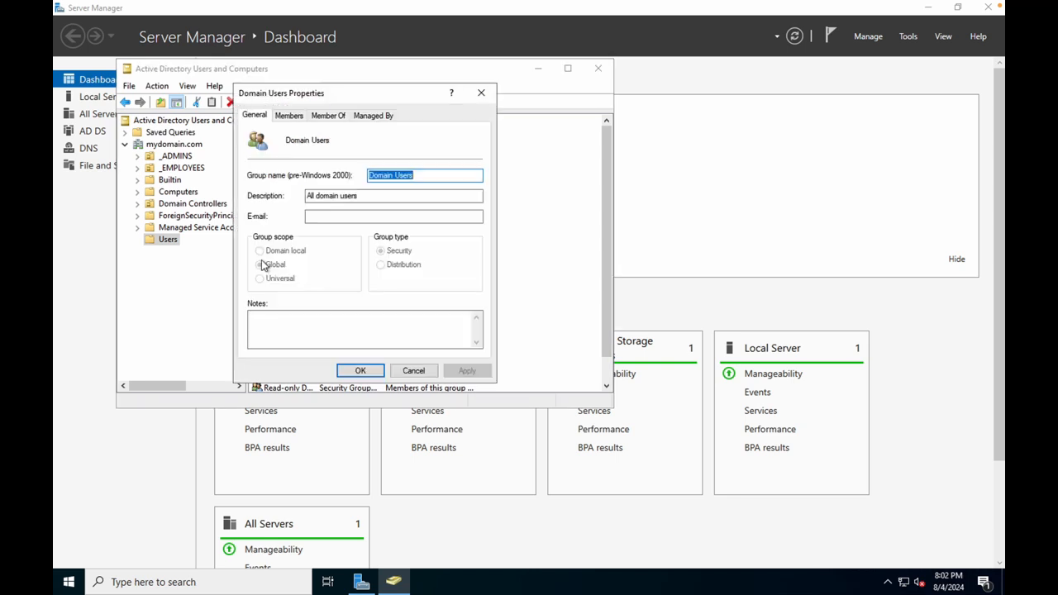
pyautogui.click(412, 371)
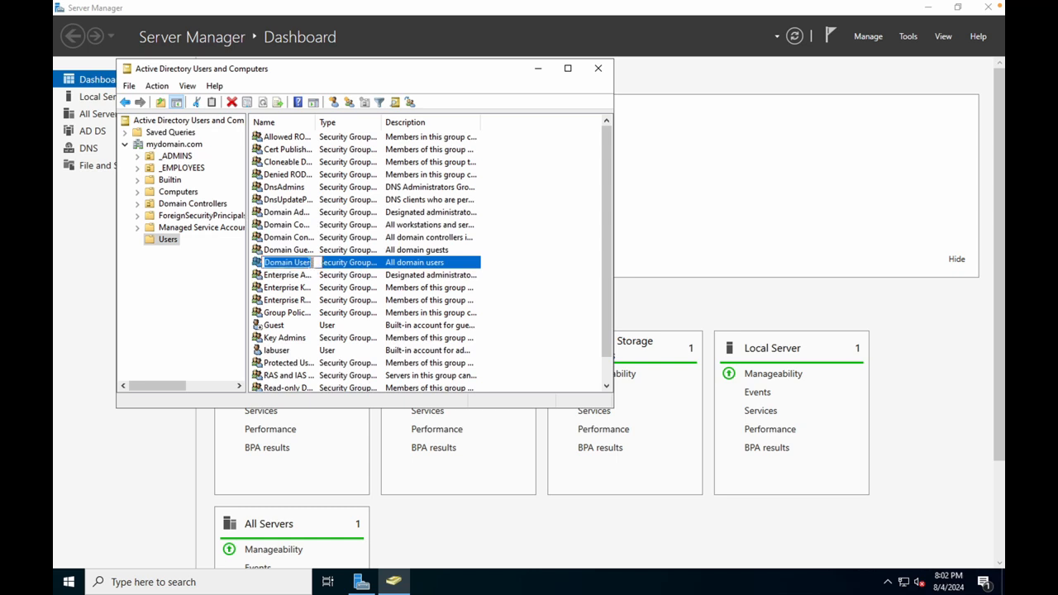
pyautogui.doubleClick(265, 263)
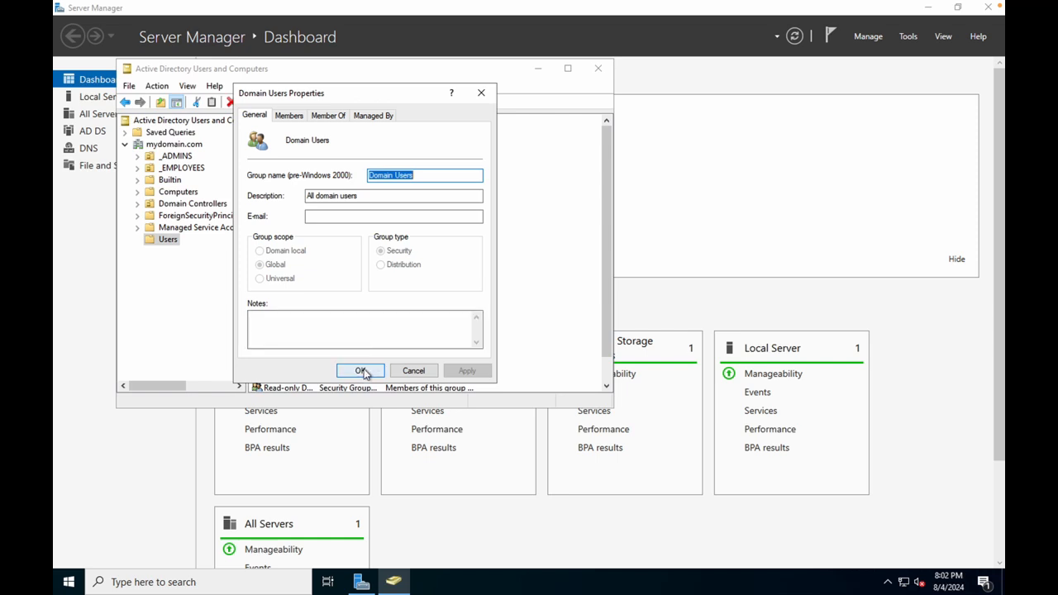
pyautogui.click(294, 116)
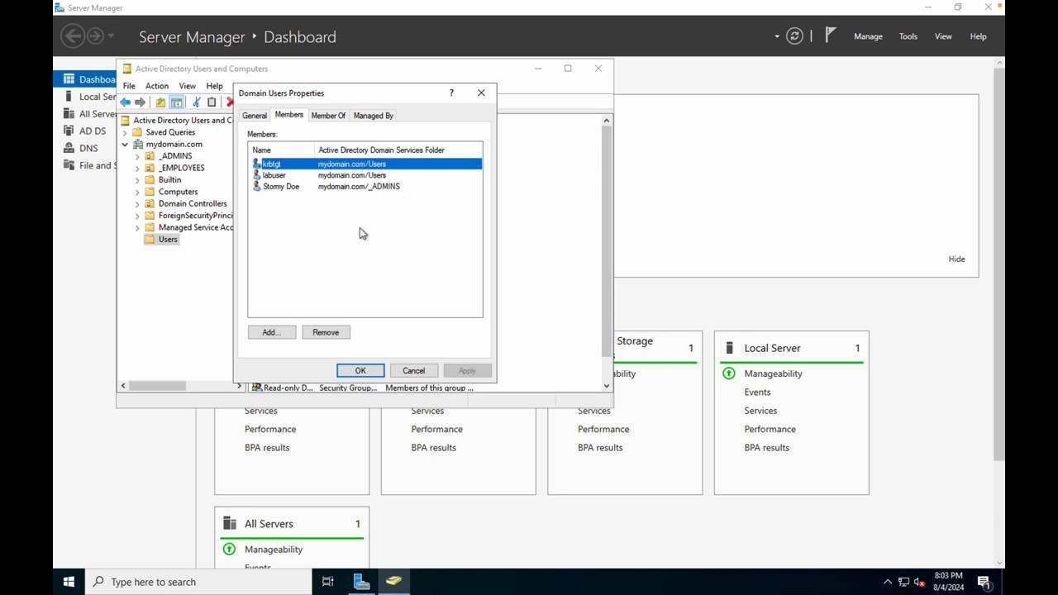
pyautogui.click(360, 371)
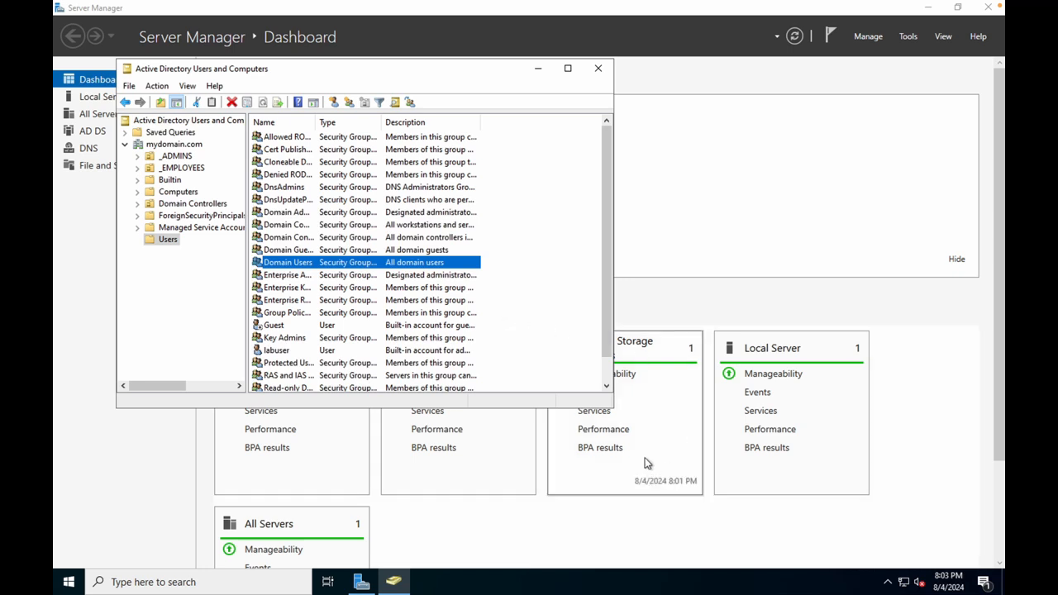
# Run hostname and whoami in a new PowerShell console, then search Windows for 'ISE'.
pyautogui.click(69, 582)
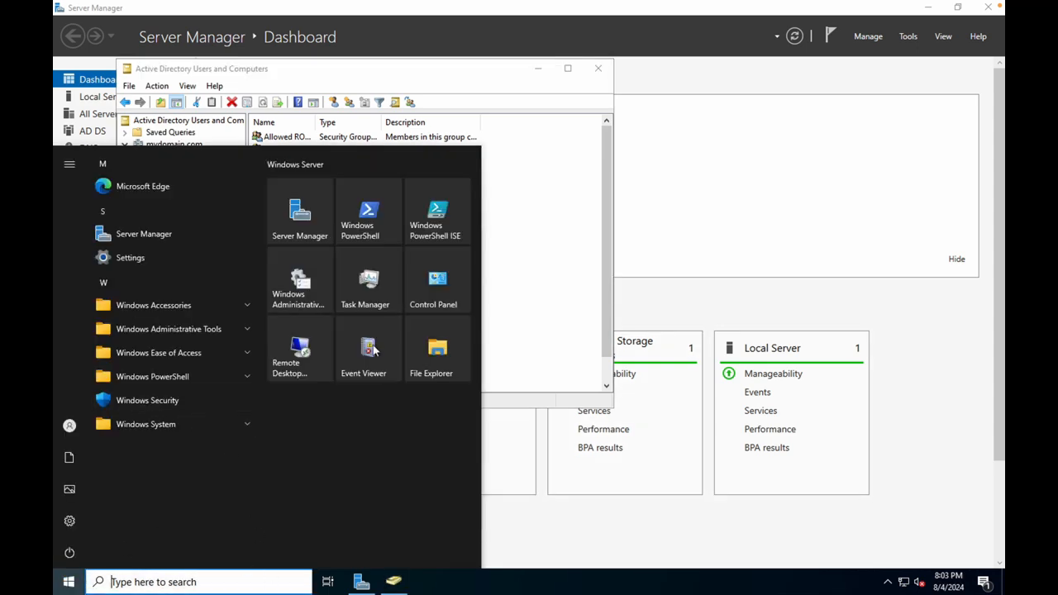
pyautogui.click(374, 228)
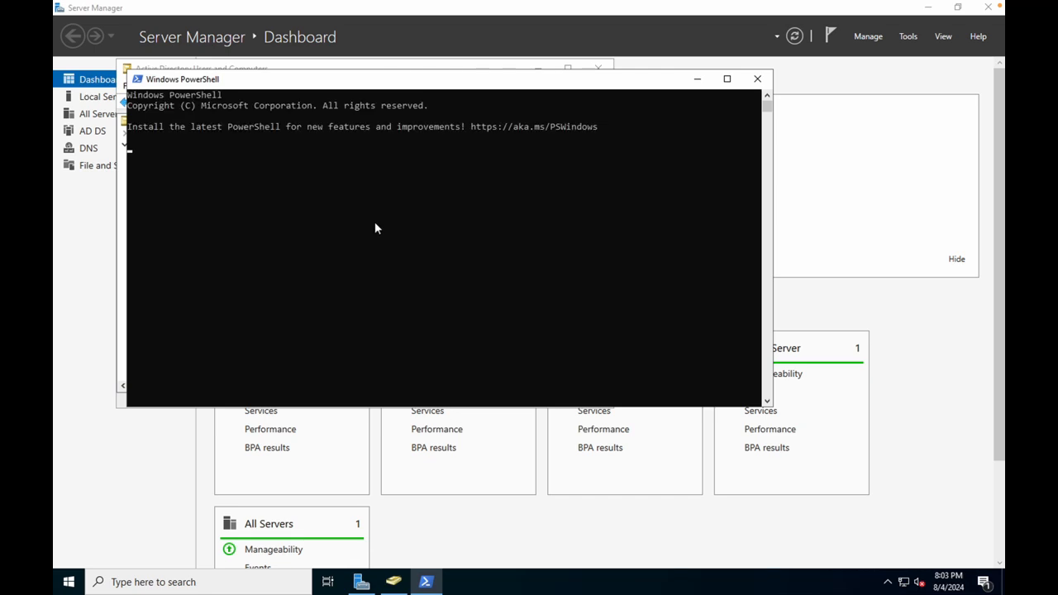
pyautogui.write('hostname')
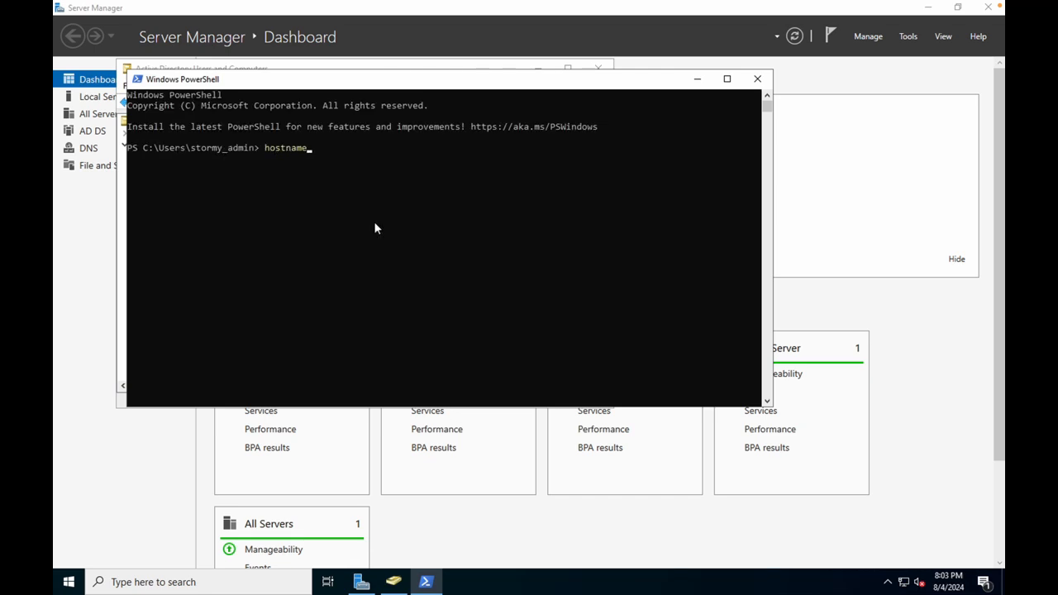
pyautogui.press('Return')
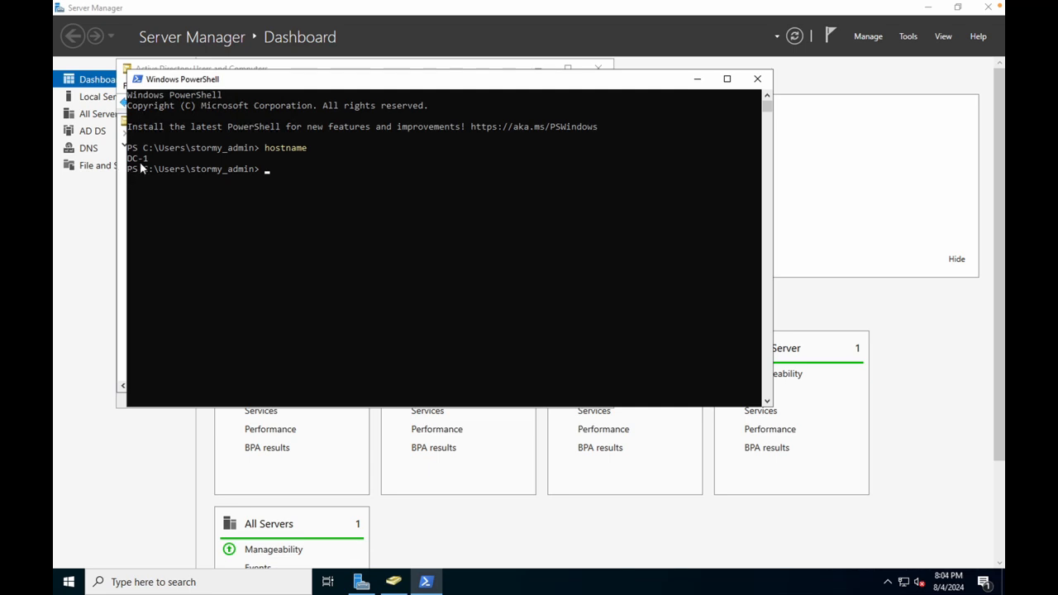
pyautogui.write('whoami')
pyautogui.press('Return')
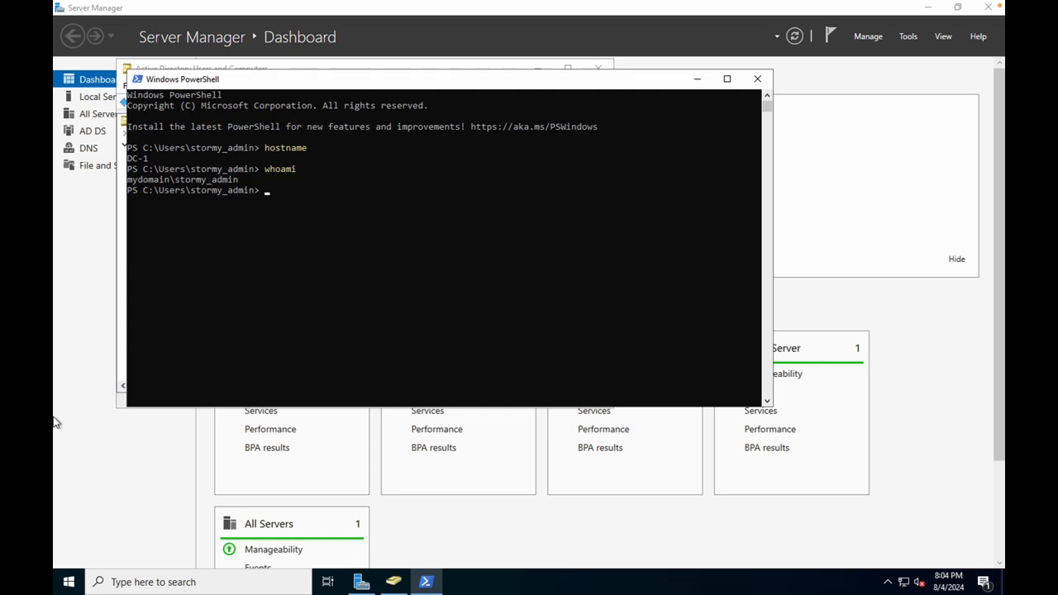
pyautogui.click(105, 583)
pyautogui.write('ISE')
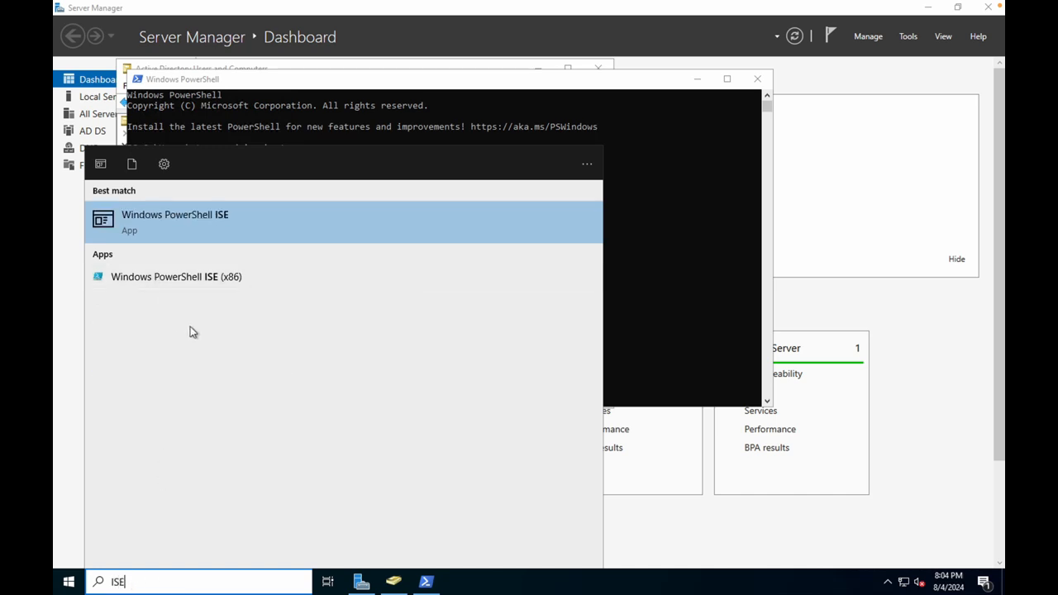
# Launch PowerShell ISE to run employee_script.ps1, then return to Active Directory Users and Computers.
pyautogui.click(172, 222)
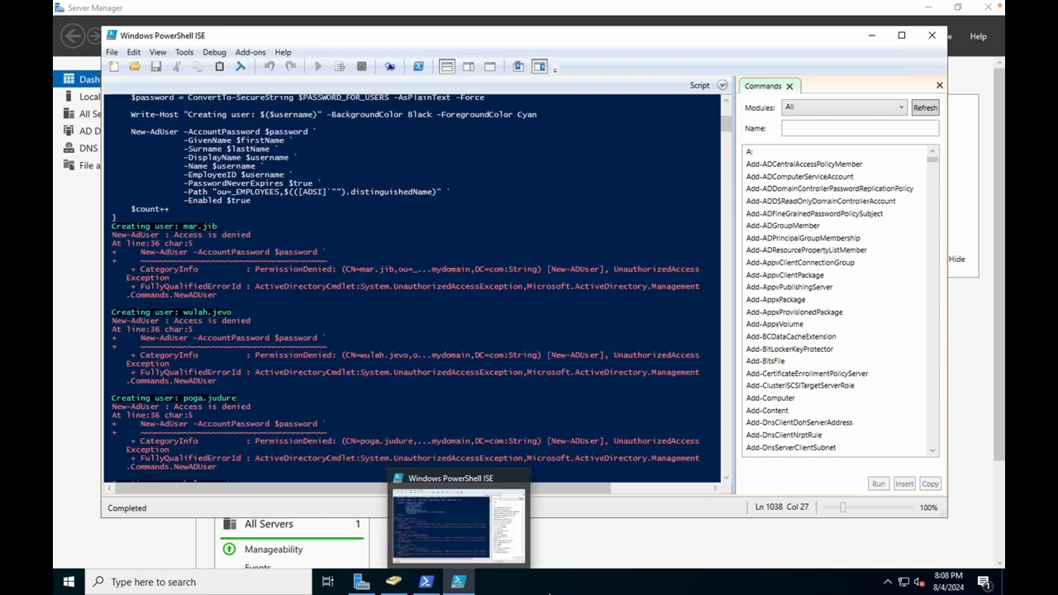
pyautogui.click(392, 582)
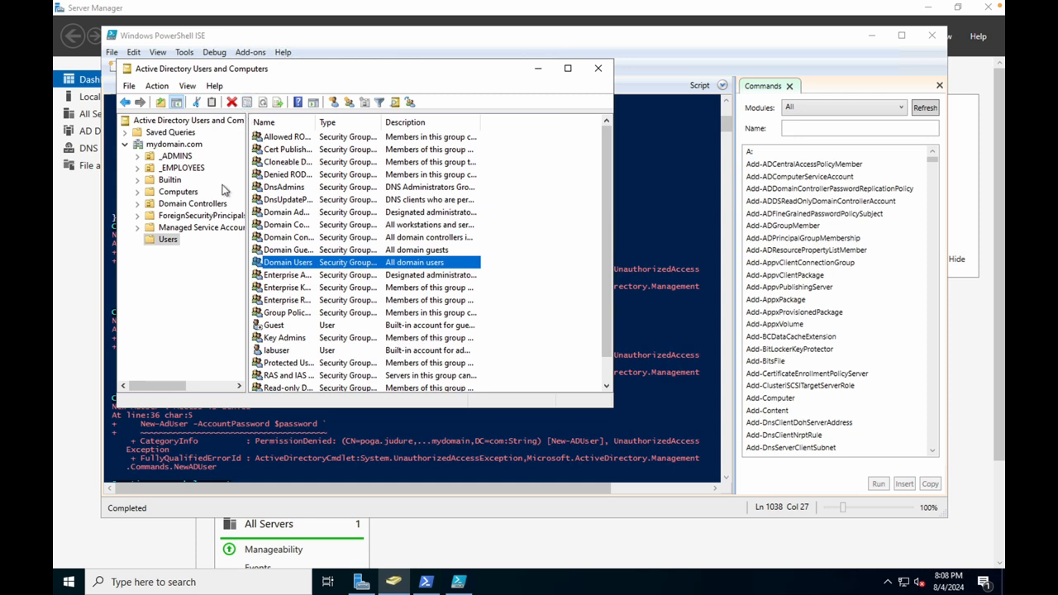
# Refresh the _EMPLOYEES unit, confirm it has no accounts, then bring Server Manager forward.
pyautogui.click(205, 168)
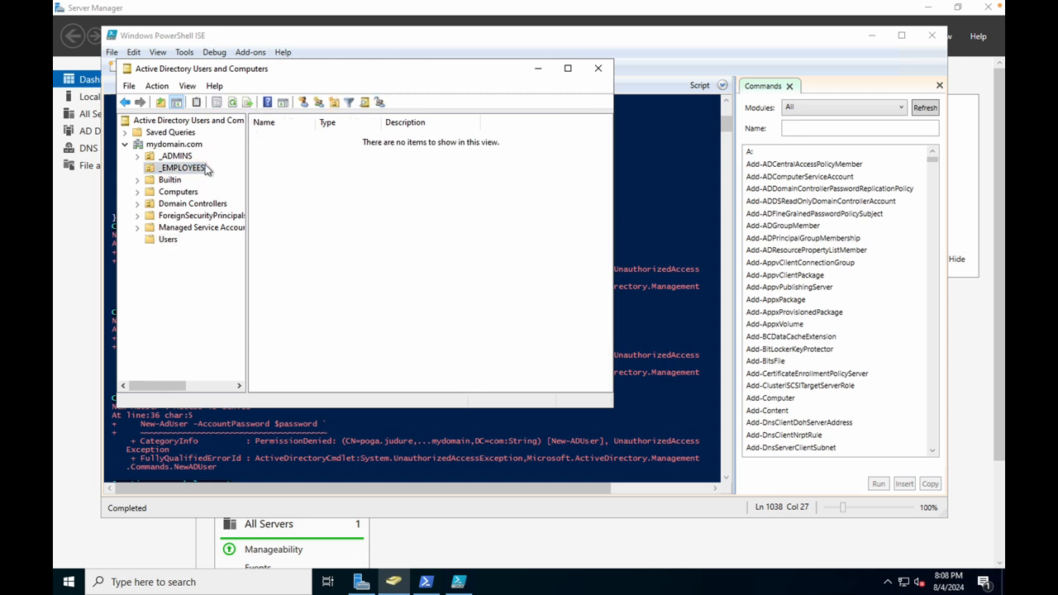
pyautogui.click(234, 108)
pyautogui.click(233, 105)
pyautogui.click(188, 169)
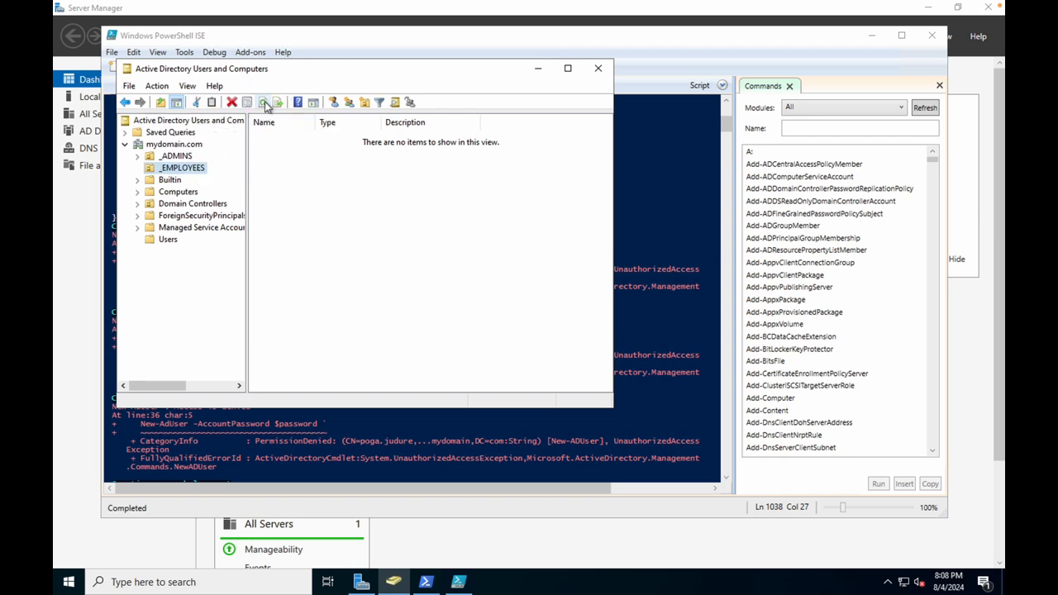
pyautogui.click(730, 538)
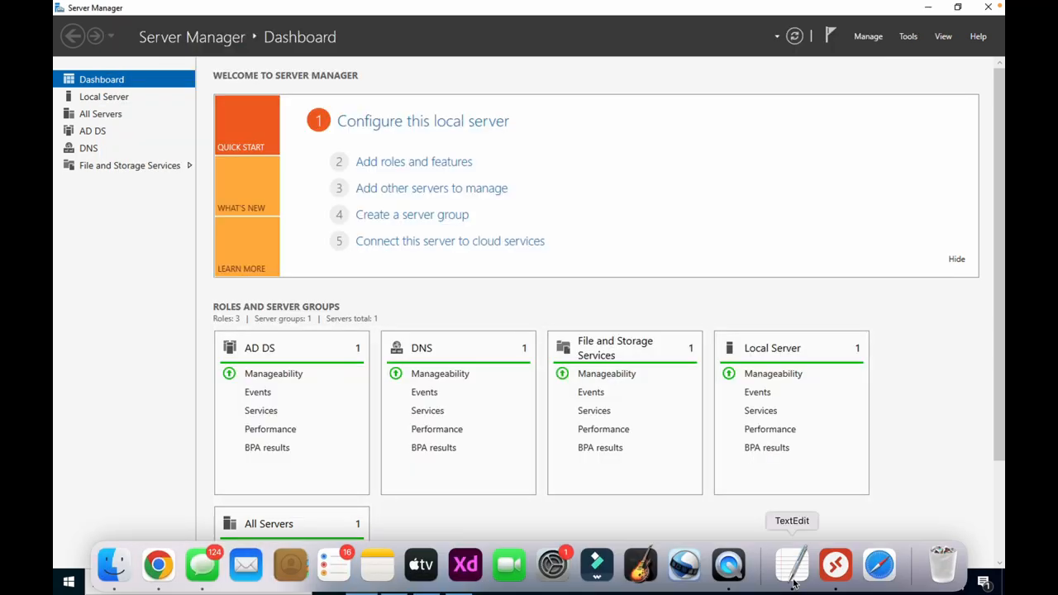
# Change $NUMBER_OF_ACCOUNTS_TO_CREATE from 100 to 10000 in the TextEdit script.
pyautogui.click(794, 583)
pyautogui.click(744, 395)
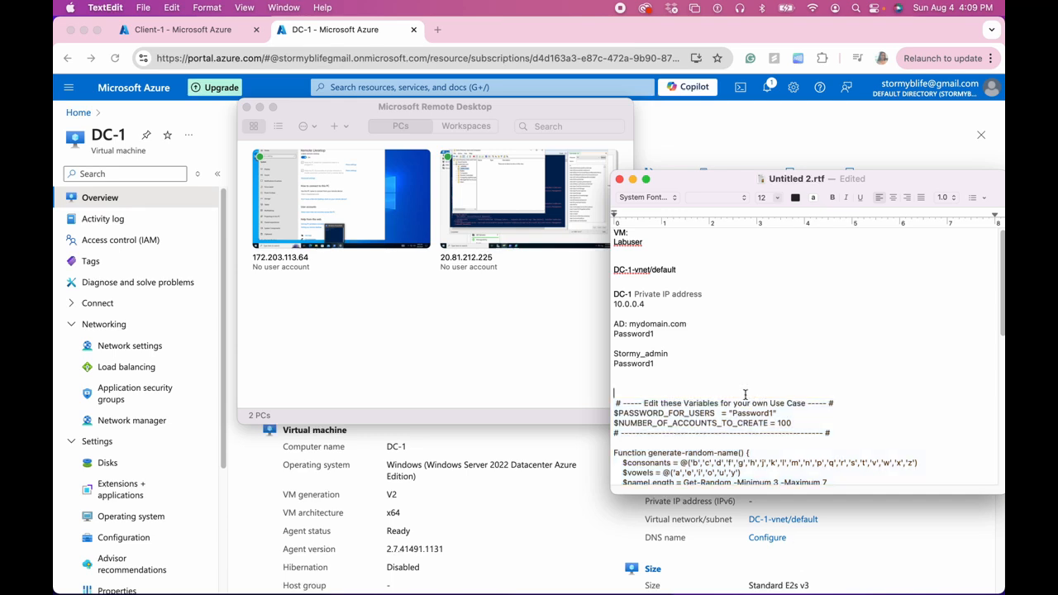
pyautogui.click(792, 422)
pyautogui.write('10')
pyautogui.scroll(-5, 649, 405)
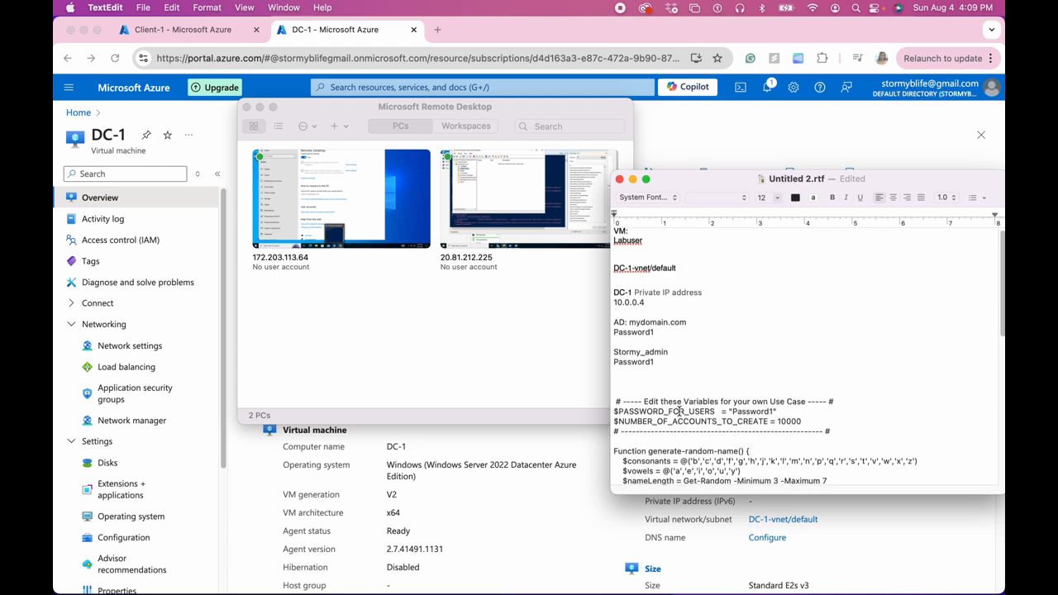
pyautogui.click(436, 30)
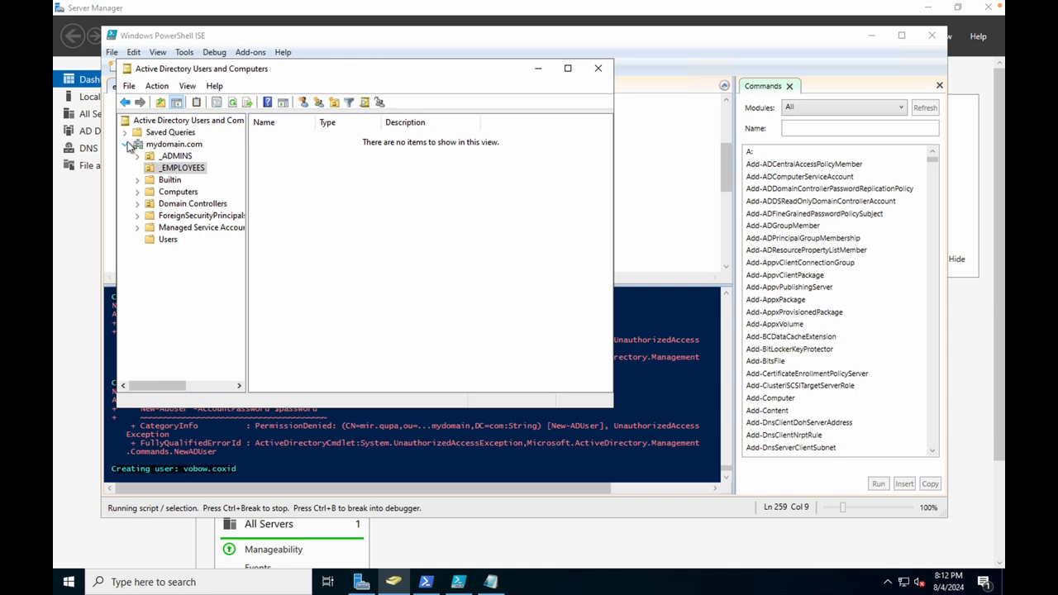
# Close ADUC, shrink the PowerShell ISE window, and reopen ADUC from Server Manager Tools.
pyautogui.click(600, 72)
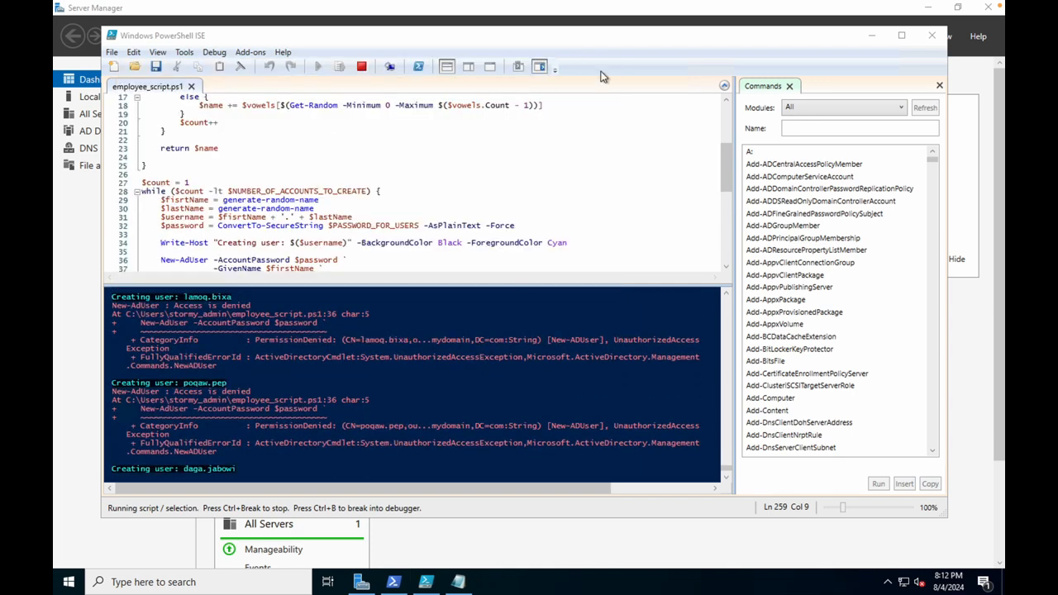
pyautogui.moveTo(838, 36); pyautogui.dragTo(801, 80)
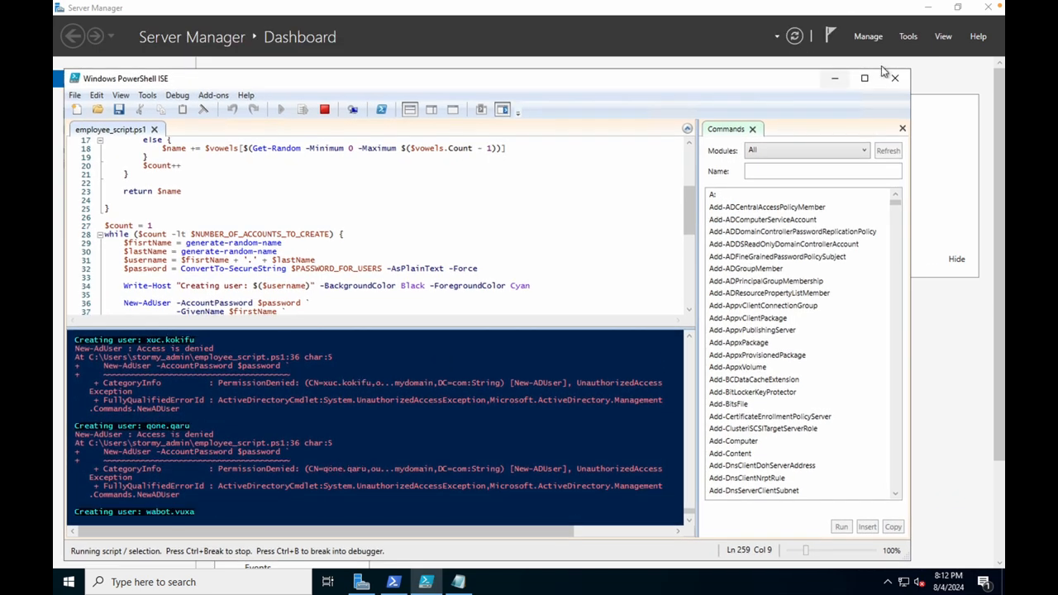
pyautogui.moveTo(911, 79); pyautogui.dragTo(709, 77)
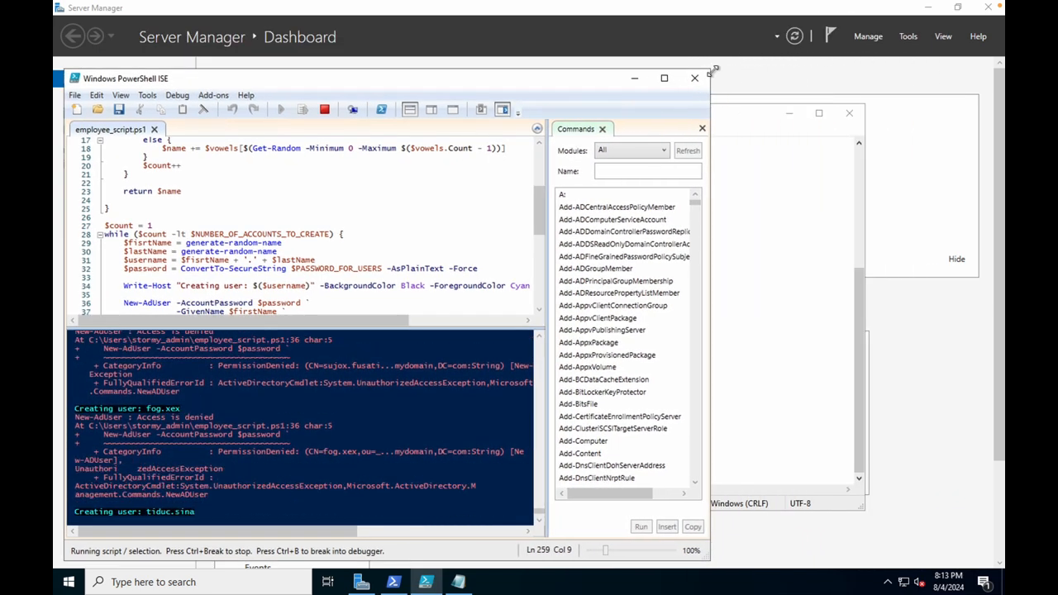
pyautogui.click(903, 36)
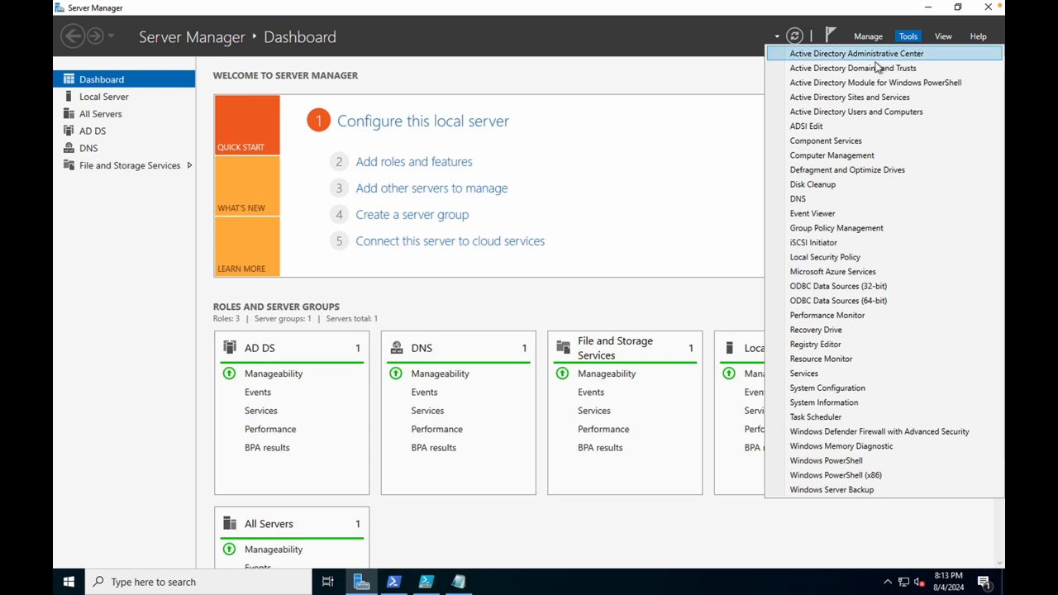
pyautogui.click(860, 112)
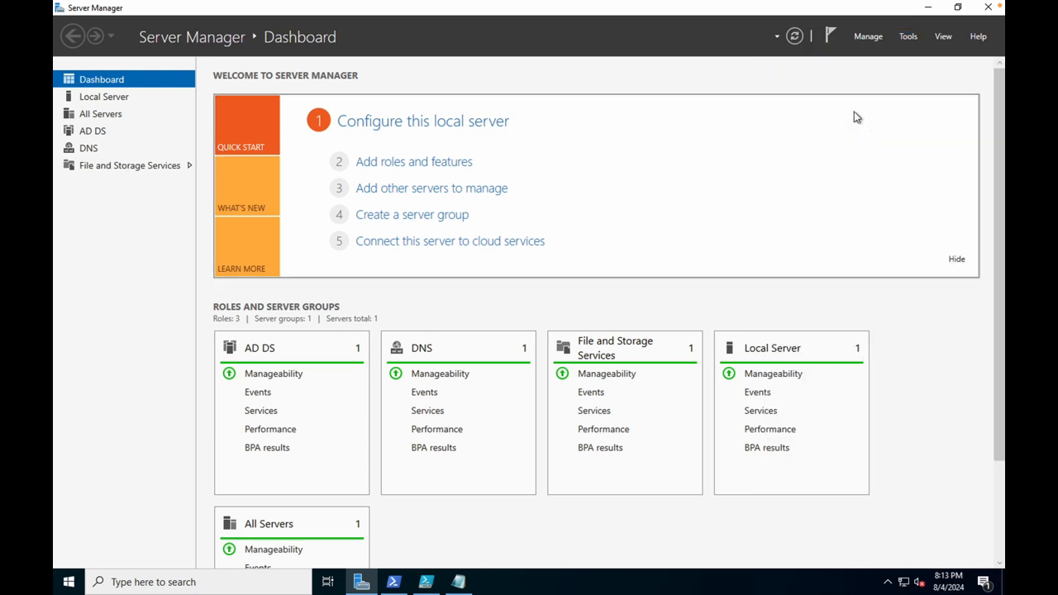
# Compare the _ADMINS and _EMPLOYEES units, refreshing _EMPLOYEES twice to look for new accounts.
pyautogui.click(393, 173)
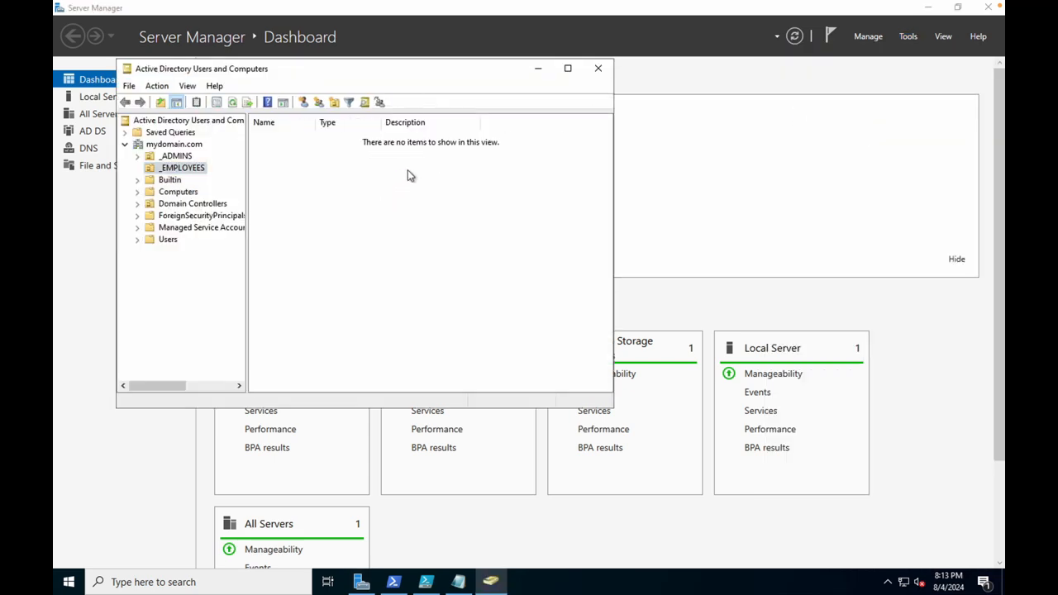
pyautogui.click(174, 168)
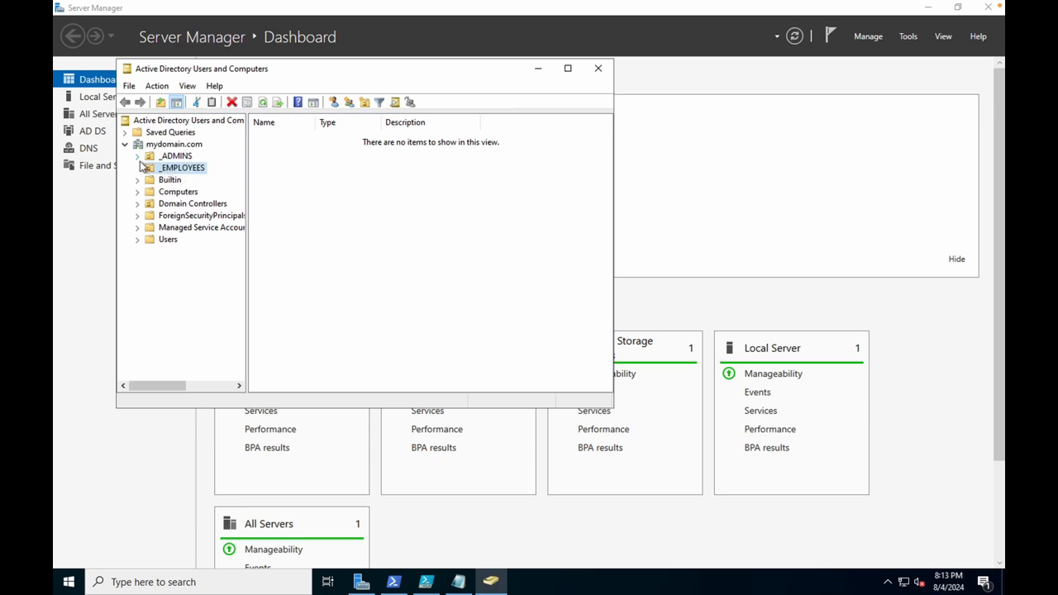
pyautogui.click(169, 160)
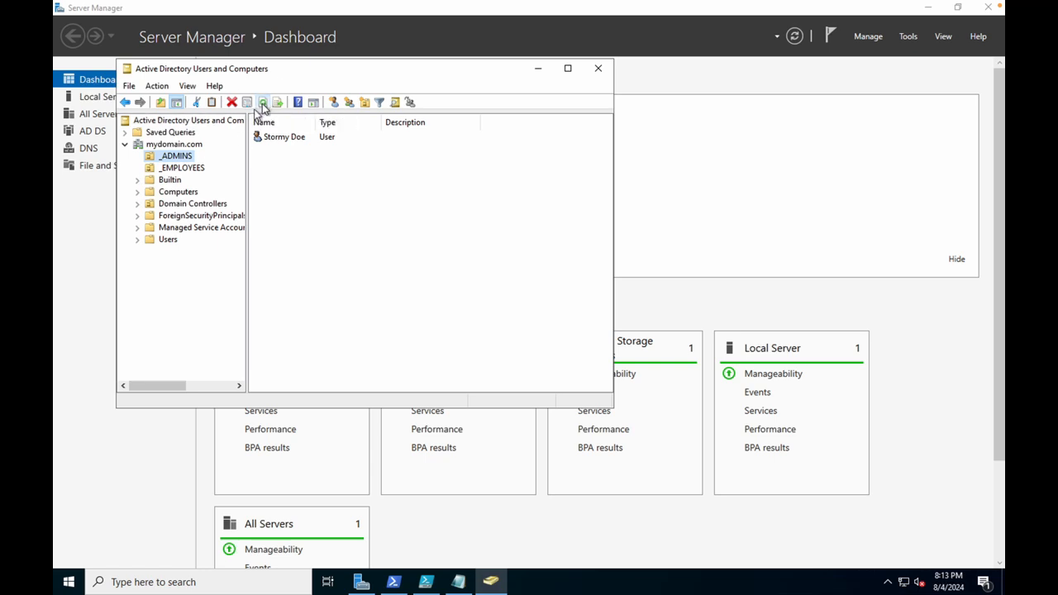
pyautogui.click(152, 169)
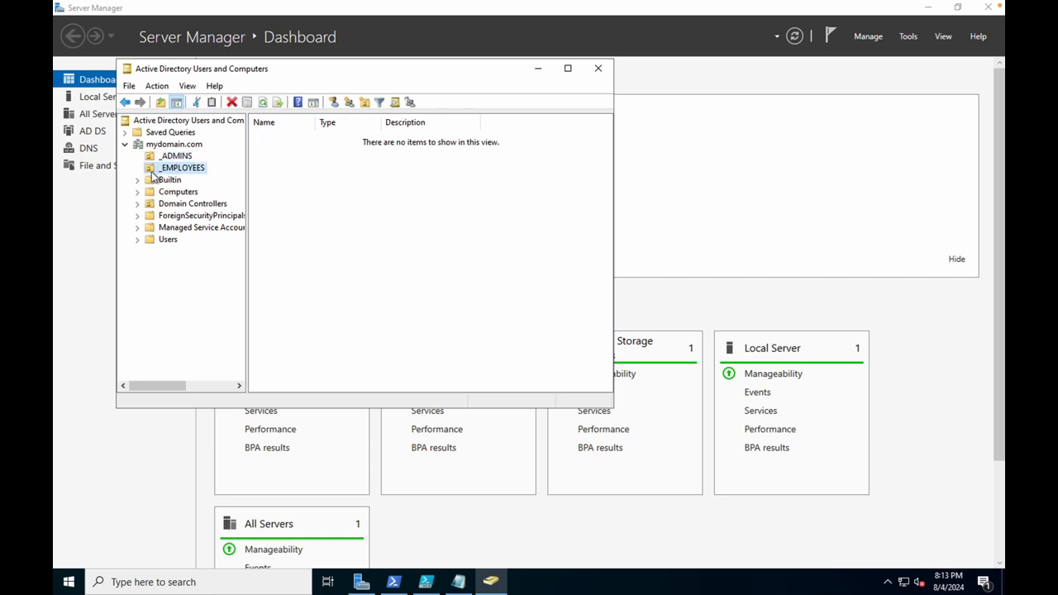
pyautogui.click(265, 105)
pyautogui.click(263, 108)
pyautogui.click(200, 169)
# Refresh mydomain.com, open _EMPLOYEES and the Users container, and confirm _EMPLOYEES remains empty.
pyautogui.click(157, 145)
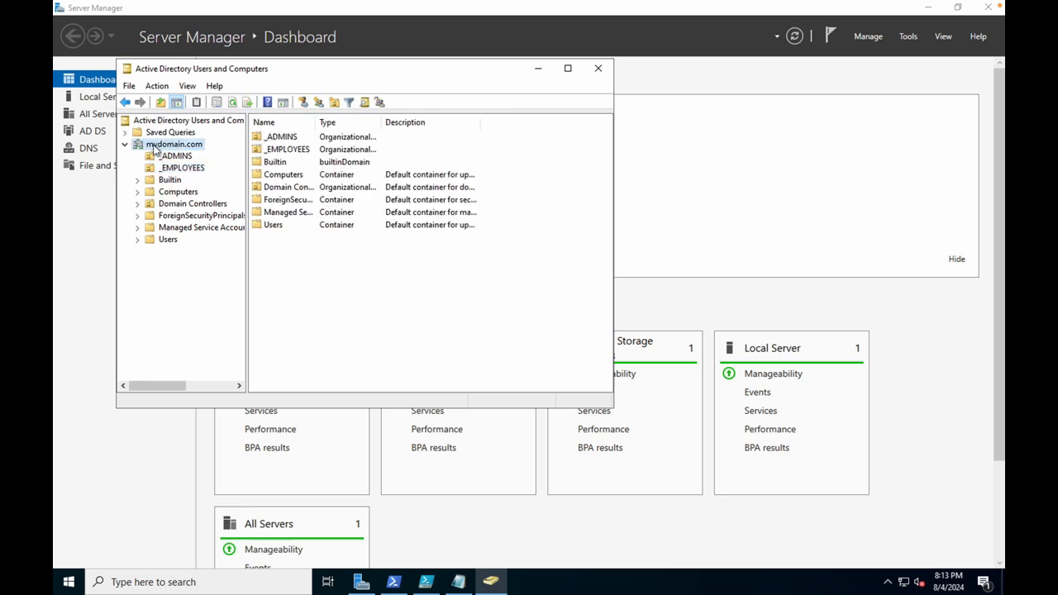
pyautogui.click(235, 105)
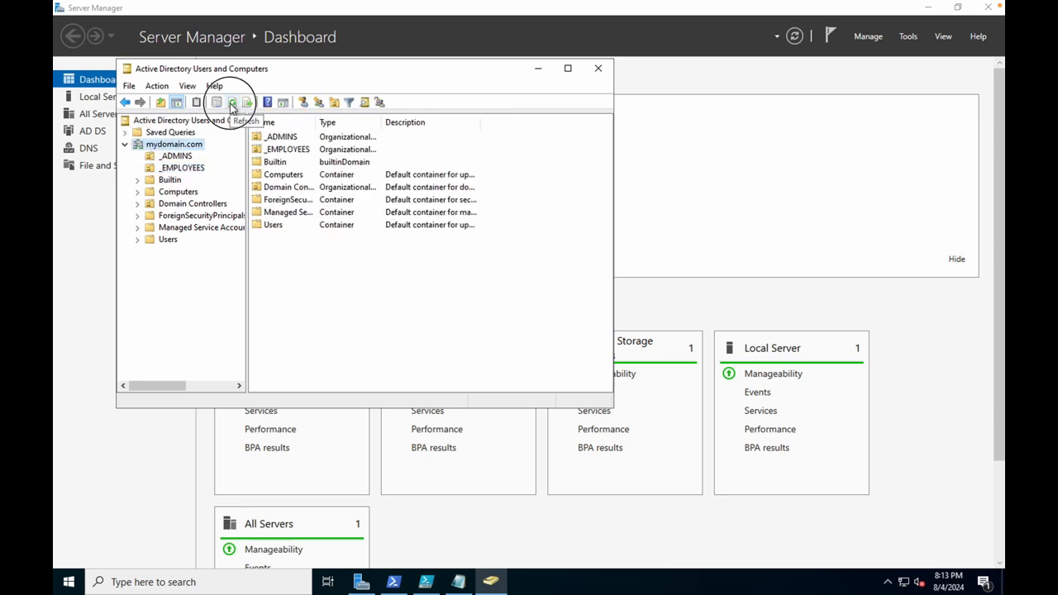
pyautogui.click(265, 154)
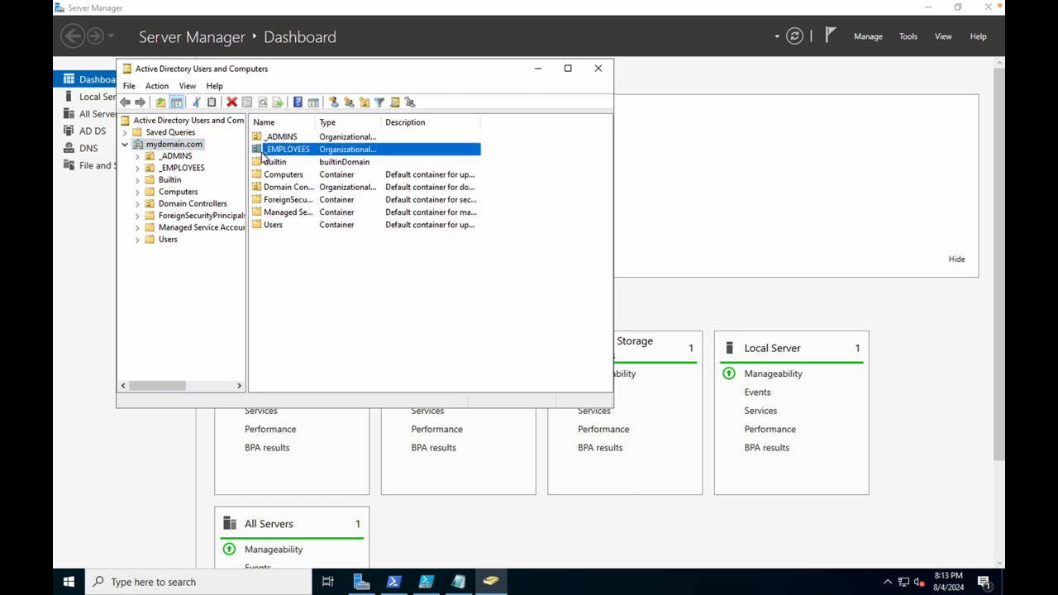
pyautogui.doubleClick(263, 154)
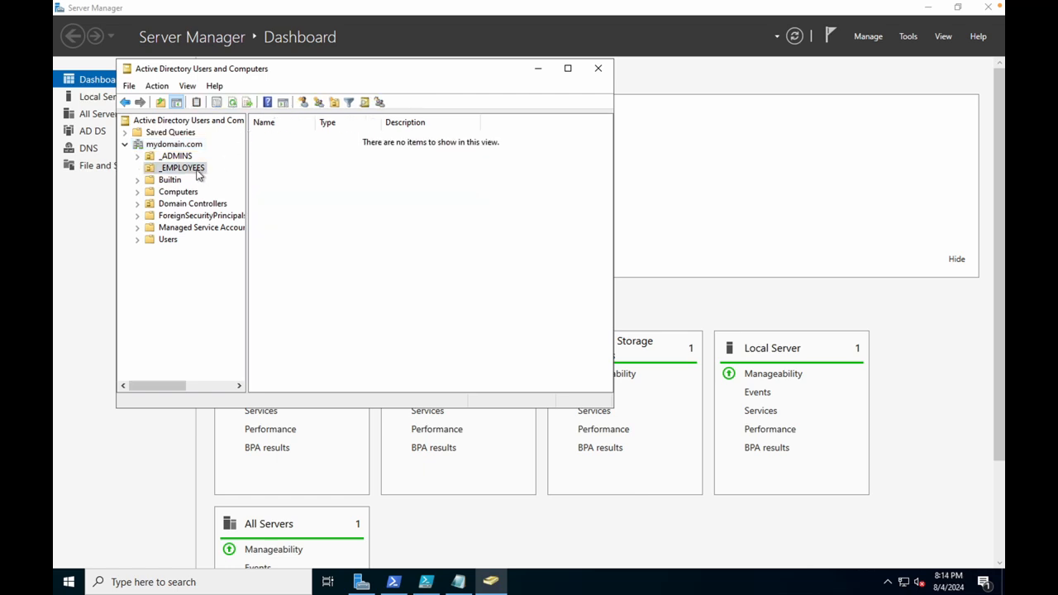
pyautogui.click(149, 146)
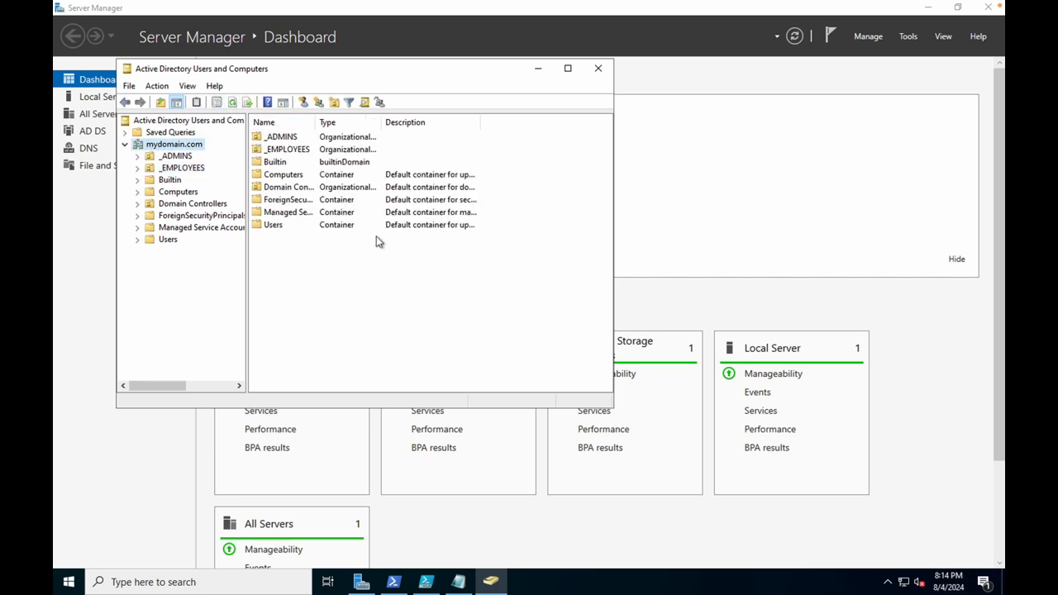
pyautogui.doubleClick(259, 226)
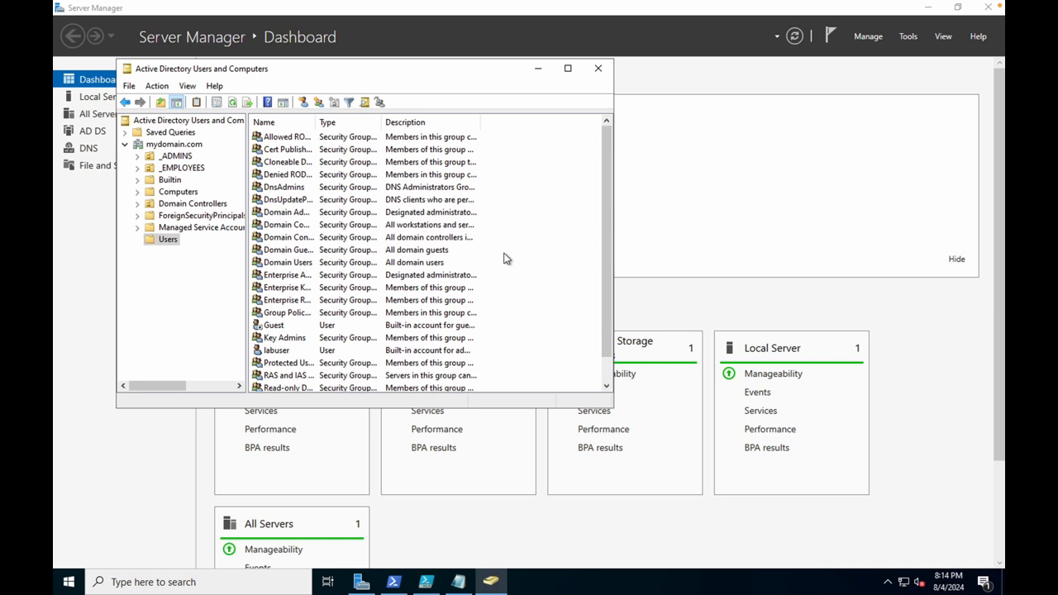
pyautogui.scroll(-1, 506, 259)
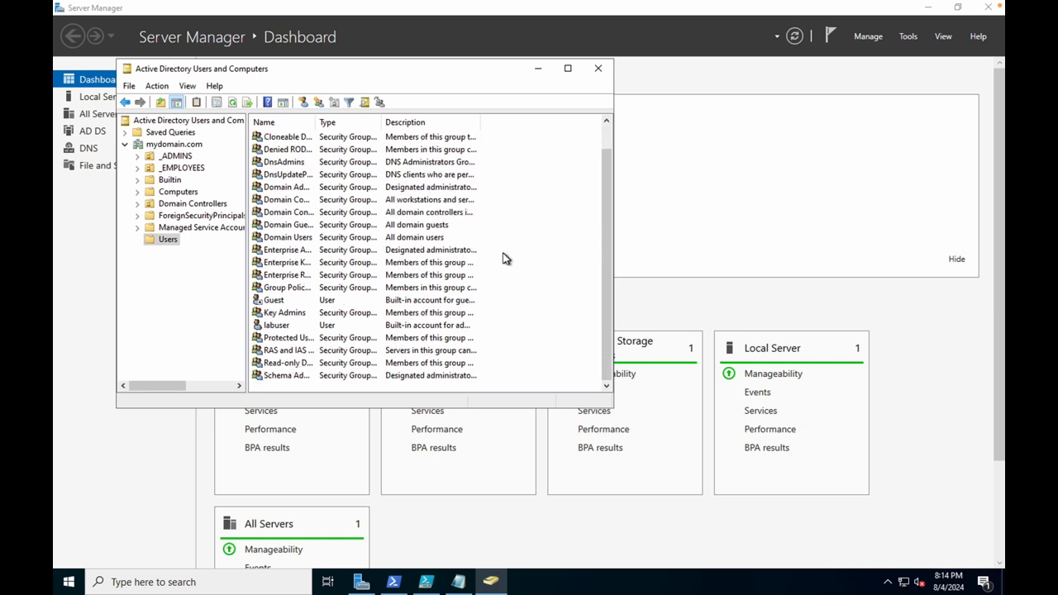
pyautogui.click(150, 169)
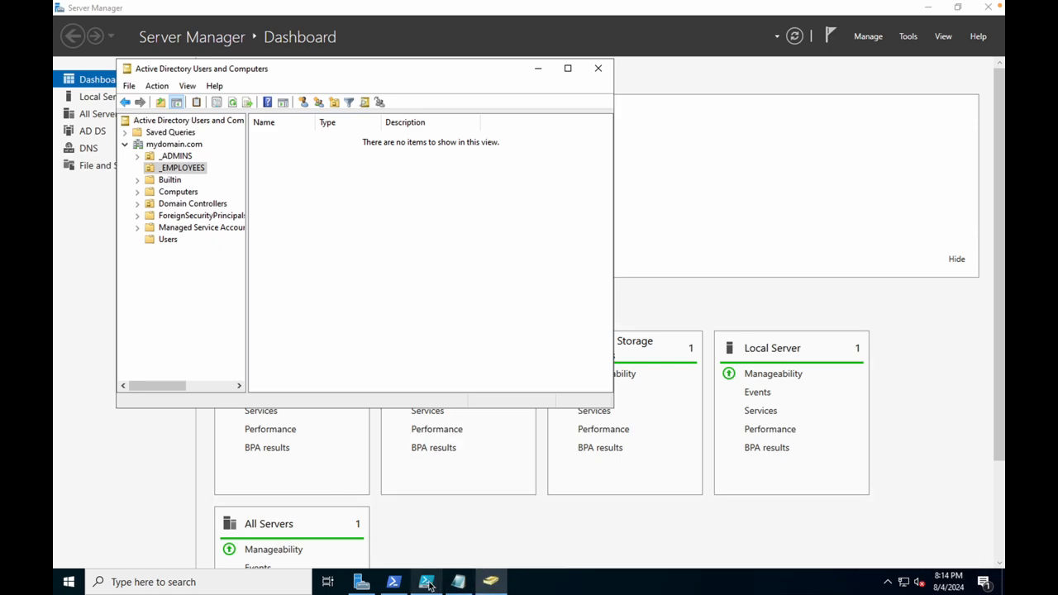
# Scroll through the Notepad script and highlight _EMPLOYEES in its Path line.
pyautogui.click(458, 582)
pyautogui.scroll(-4, 400, 403)
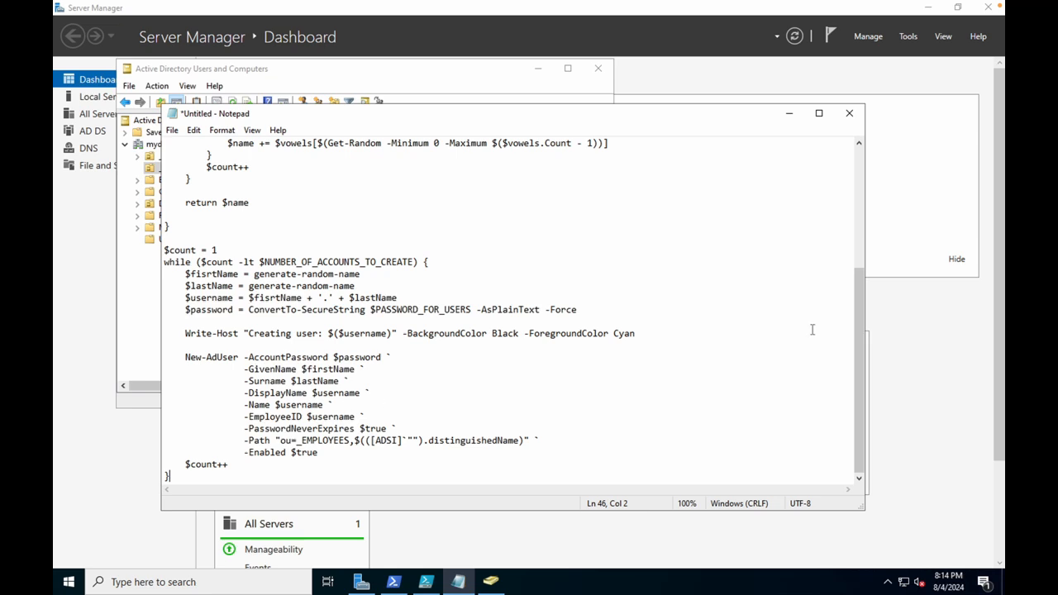
pyautogui.moveTo(860, 328); pyautogui.dragTo(881, 151)
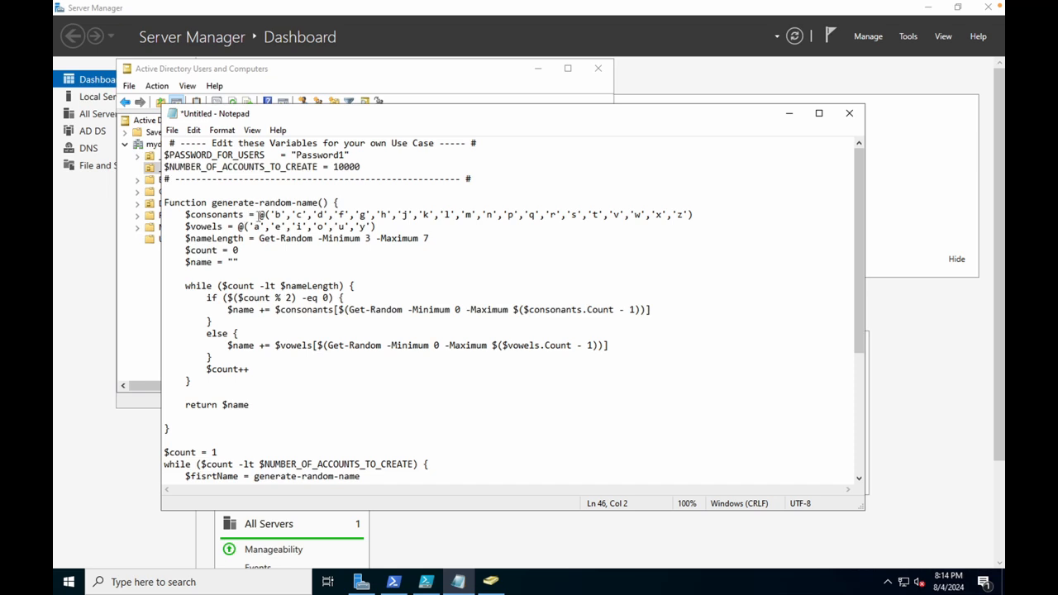
pyautogui.scroll(-2, 259, 214)
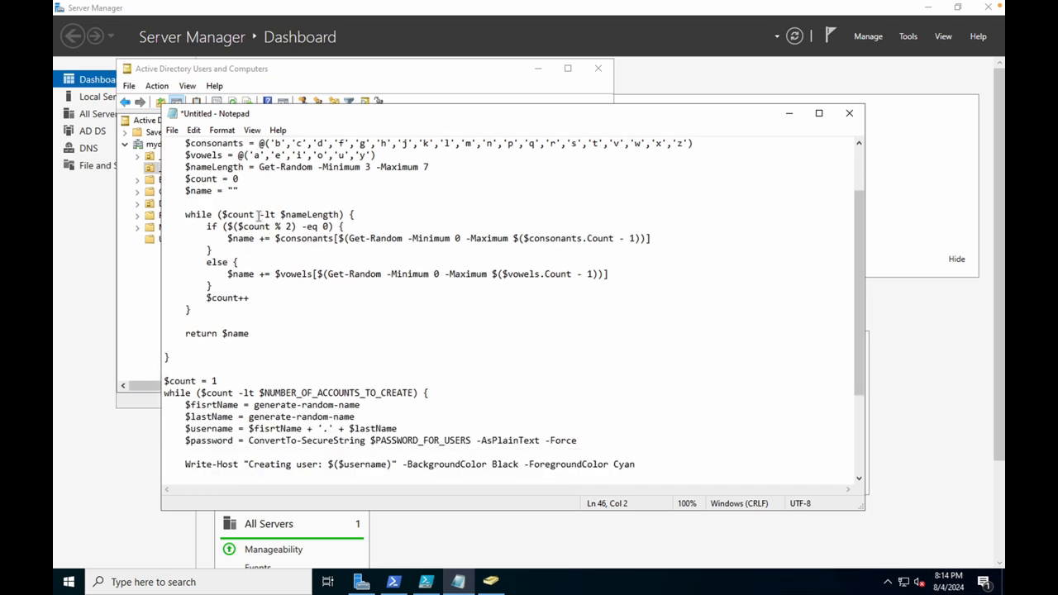
pyautogui.scroll(-3, 259, 214)
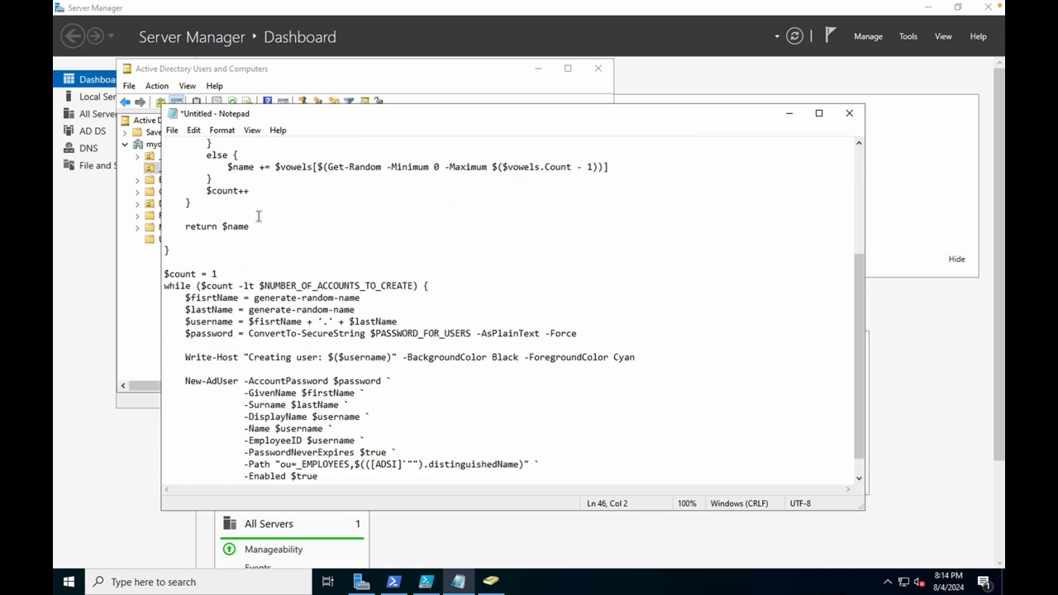
pyautogui.scroll(-1, 258, 216)
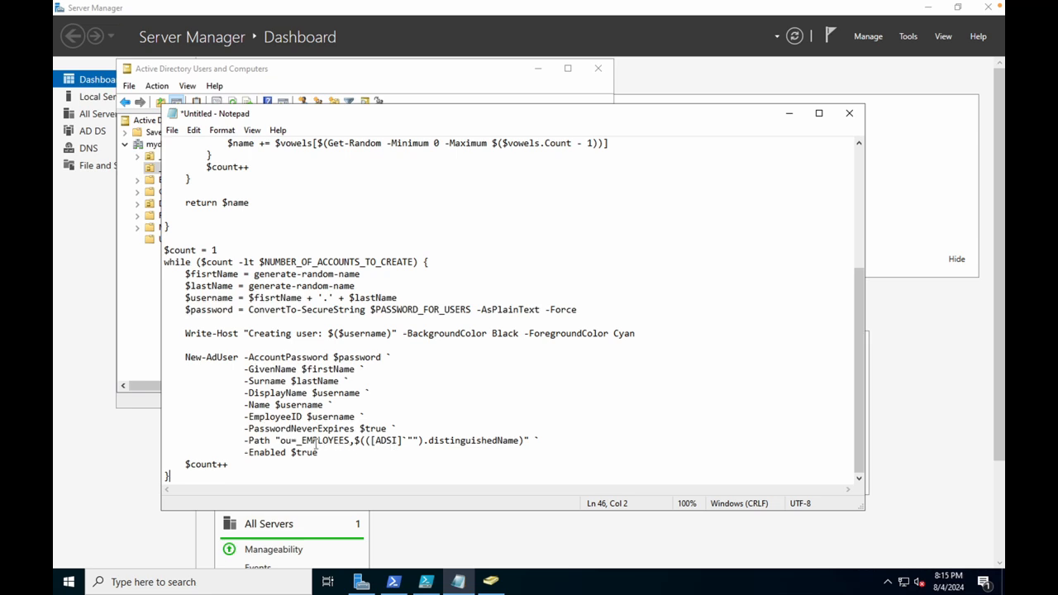
pyautogui.moveTo(297, 441); pyautogui.dragTo(348, 447)
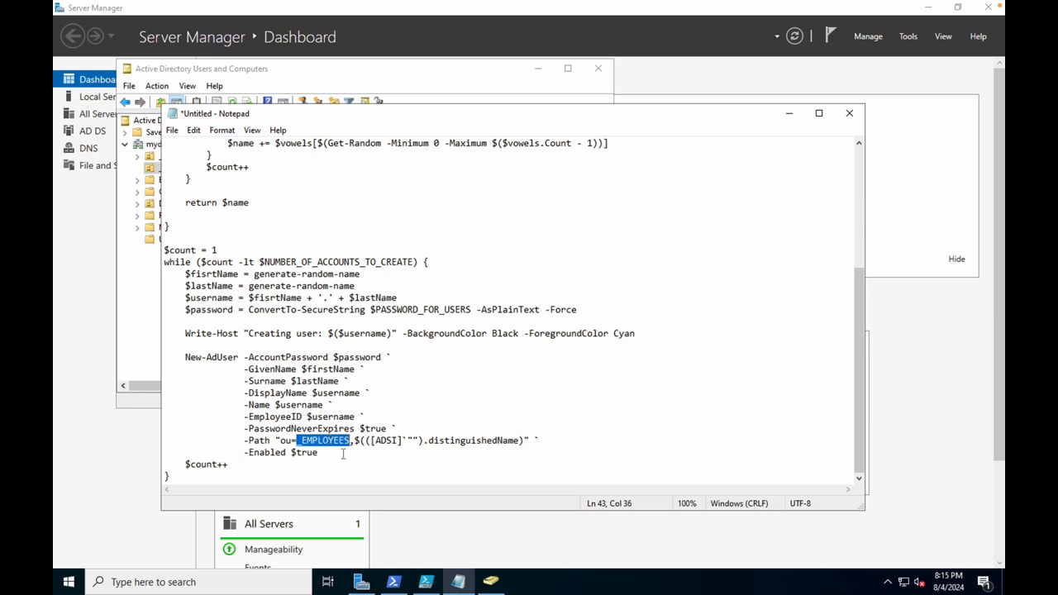
# Keep the unsaved Notepad script by cancelling the close, then minimize it to reveal Active Directory.
pyautogui.click(856, 122)
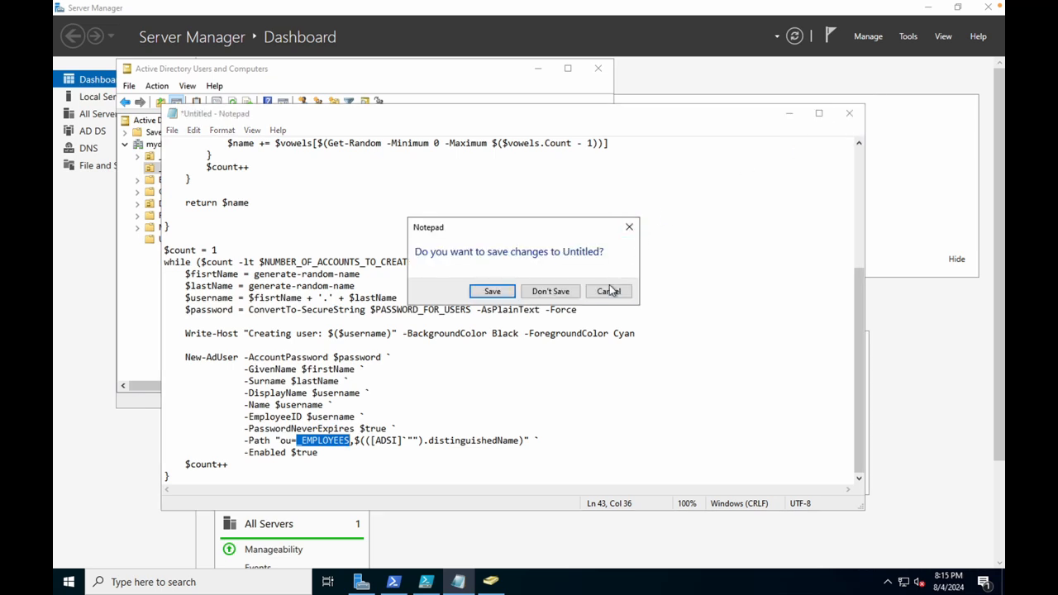
pyautogui.click(612, 289)
pyautogui.click(788, 112)
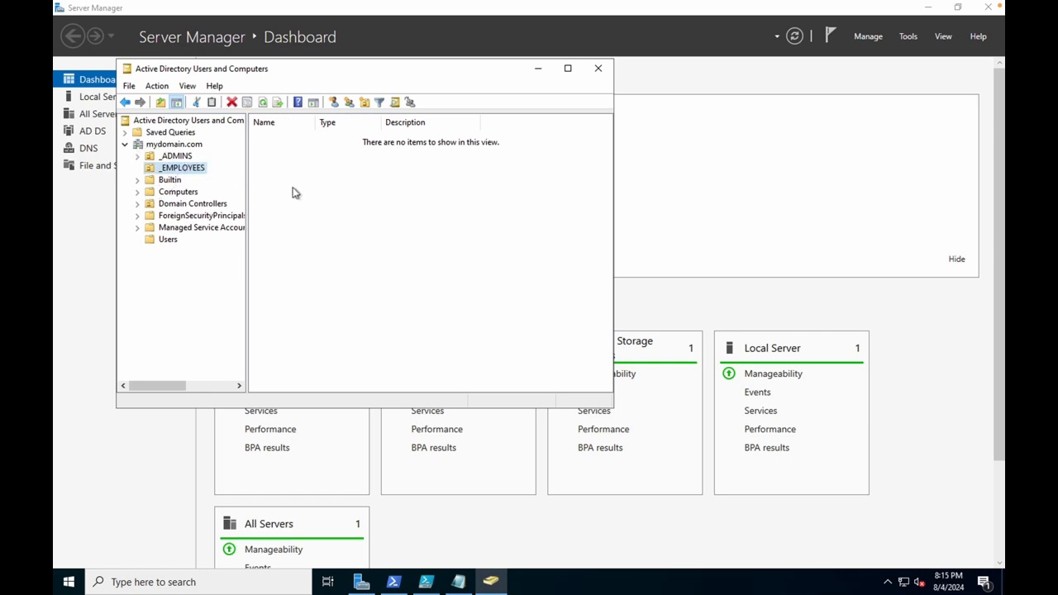
# Close ADUC and enlarge the PowerShell ISE console to review the access-denied errors.
pyautogui.click(171, 169)
pyautogui.click(597, 70)
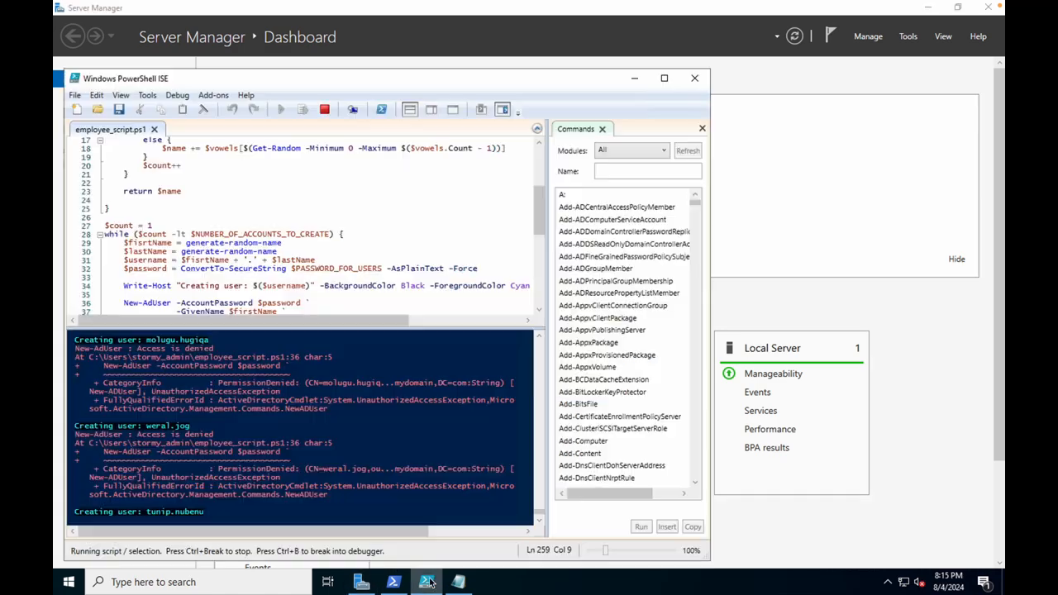
pyautogui.click(427, 582)
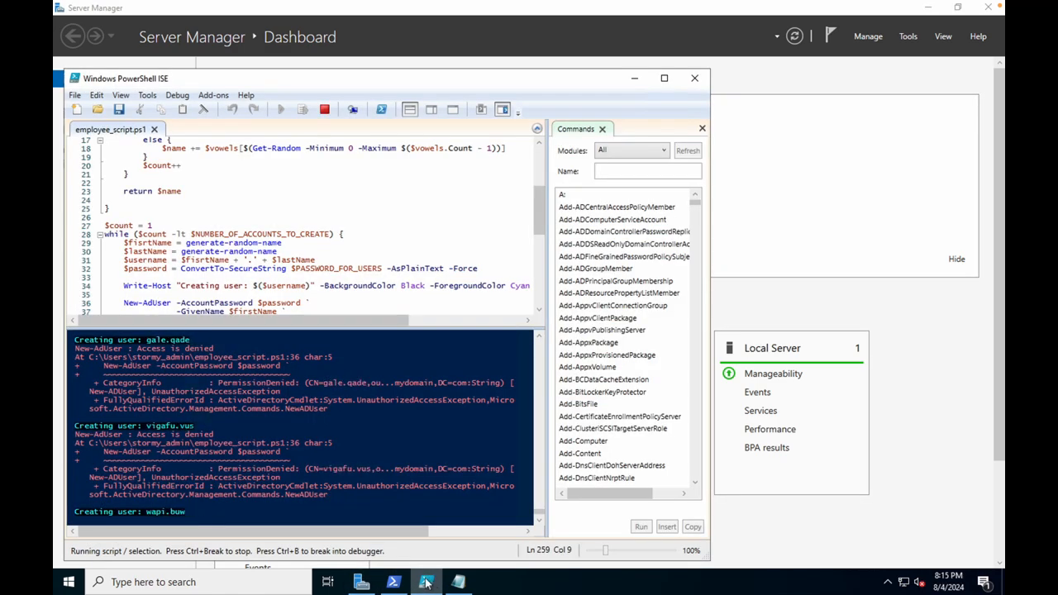
pyautogui.moveTo(436, 329); pyautogui.dragTo(446, 188)
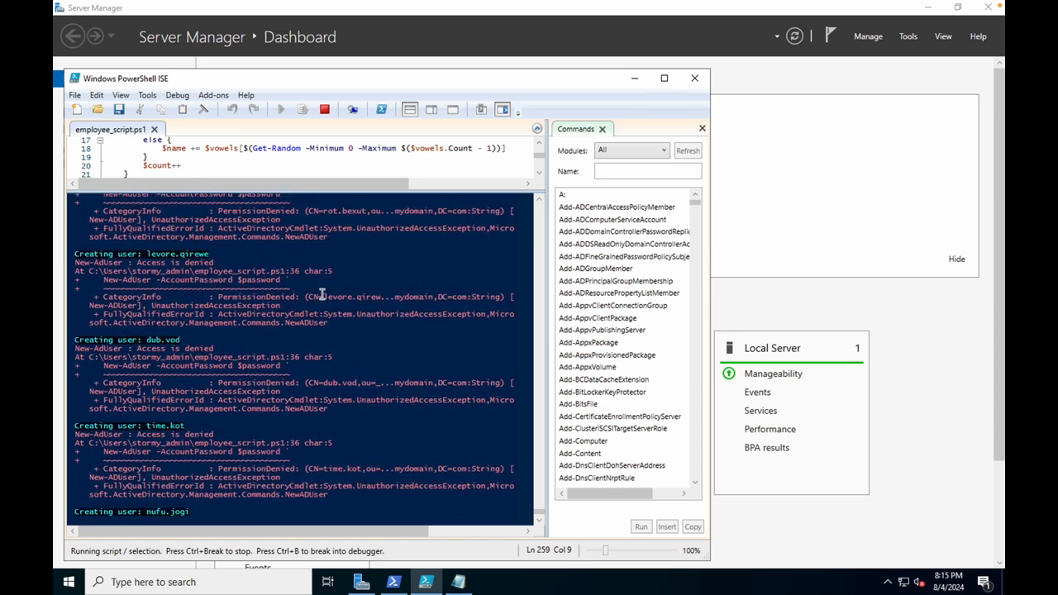
# Refresh the Server Manager dashboard and reopen Active Directory Users and Computers from Tools.
pyautogui.click(888, 329)
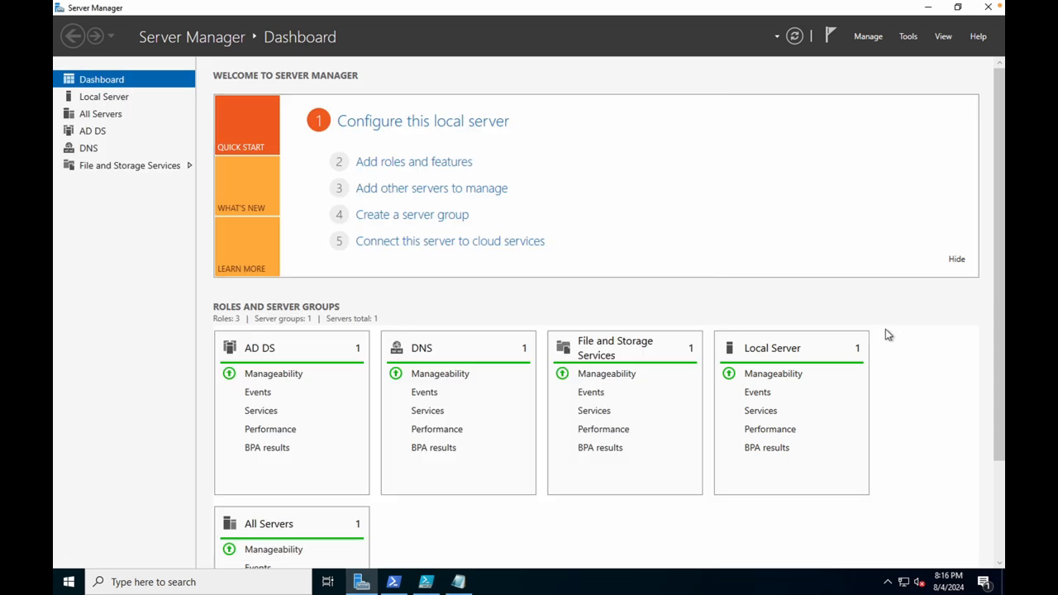
pyautogui.click(795, 38)
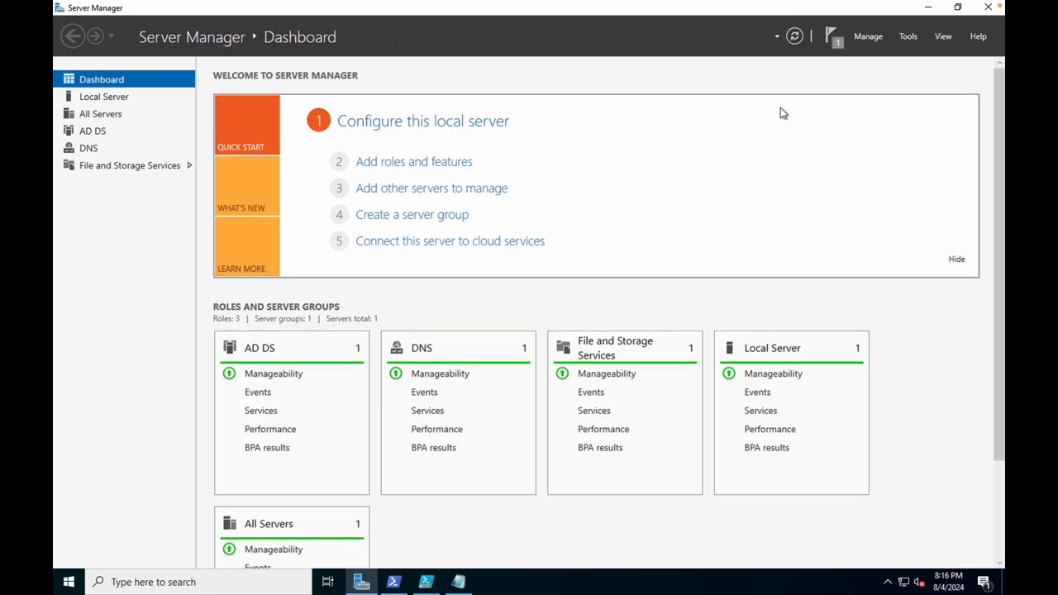
pyautogui.click(832, 37)
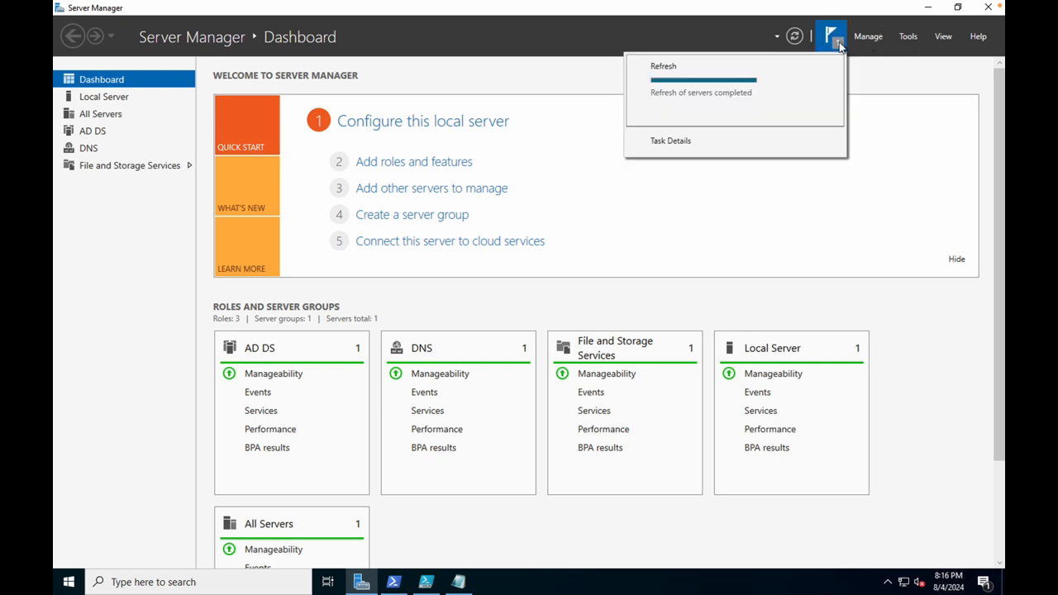
pyautogui.click(909, 37)
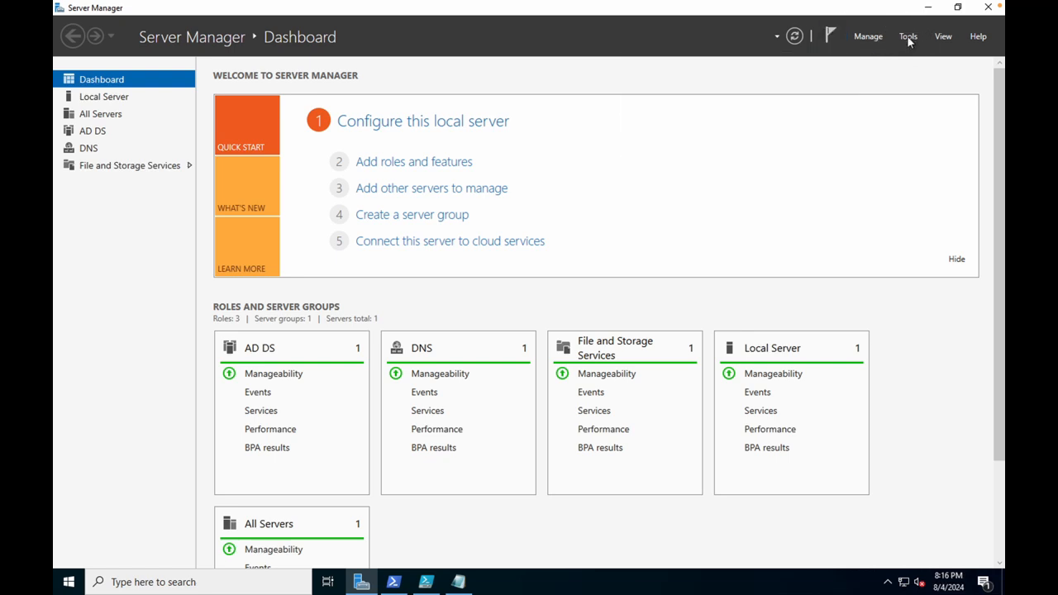
pyautogui.click(908, 37)
pyautogui.click(876, 114)
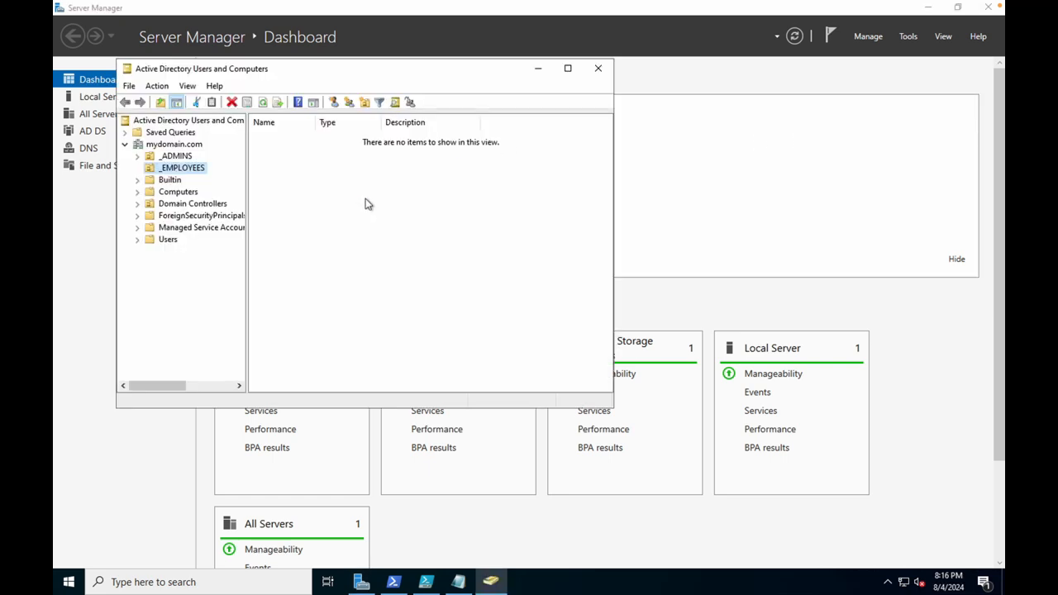
# Refresh the _EMPLOYEES unit and the mydomain.com contents list.
pyautogui.click(318, 199)
pyautogui.click(200, 167)
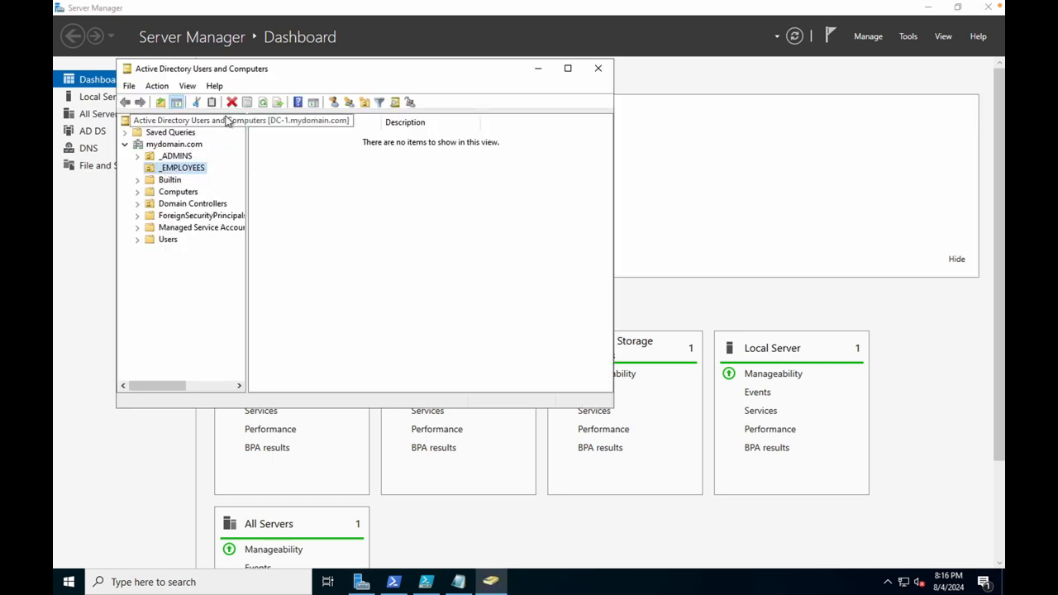
pyautogui.click(261, 103)
pyautogui.click(150, 170)
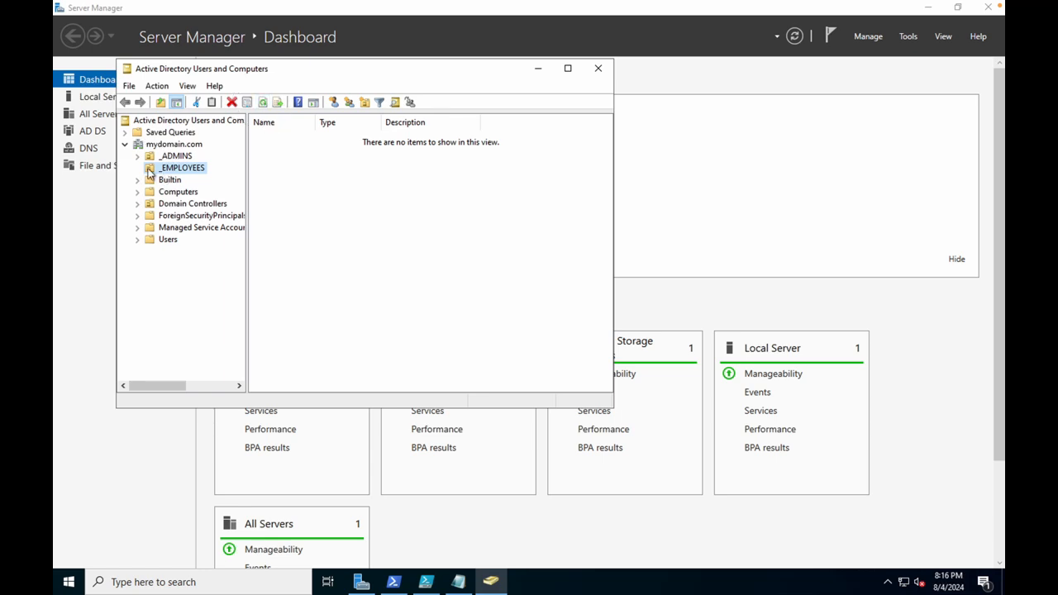
pyautogui.click(166, 146)
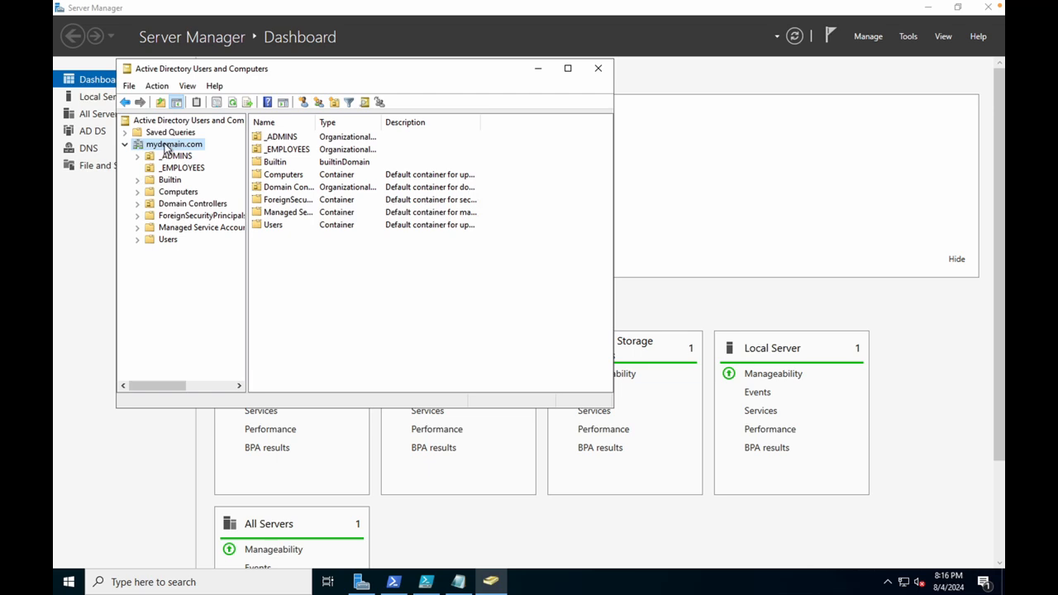
pyautogui.click(235, 102)
# Open _EMPLOYEES, refresh it from its context menu, then bring the Notepad script forward.
pyautogui.click(263, 150)
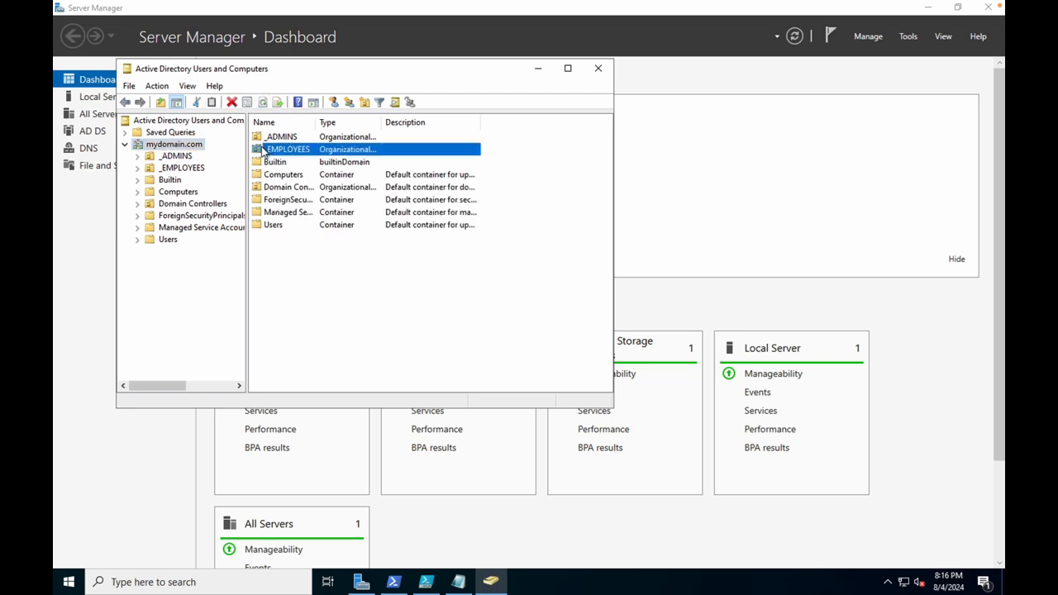
pyautogui.doubleClick(263, 149)
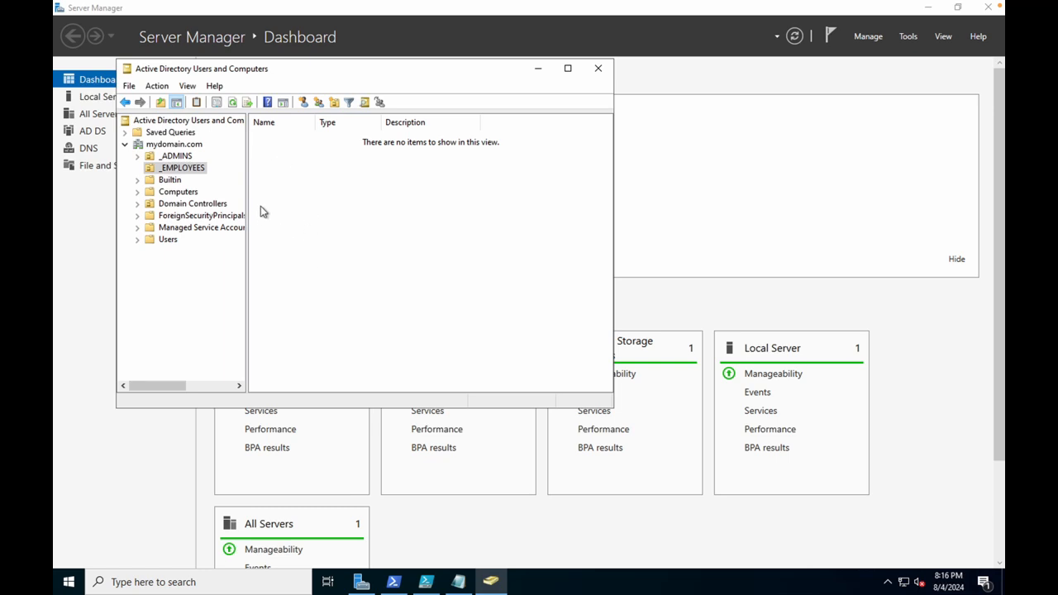
pyautogui.rightClick(304, 192)
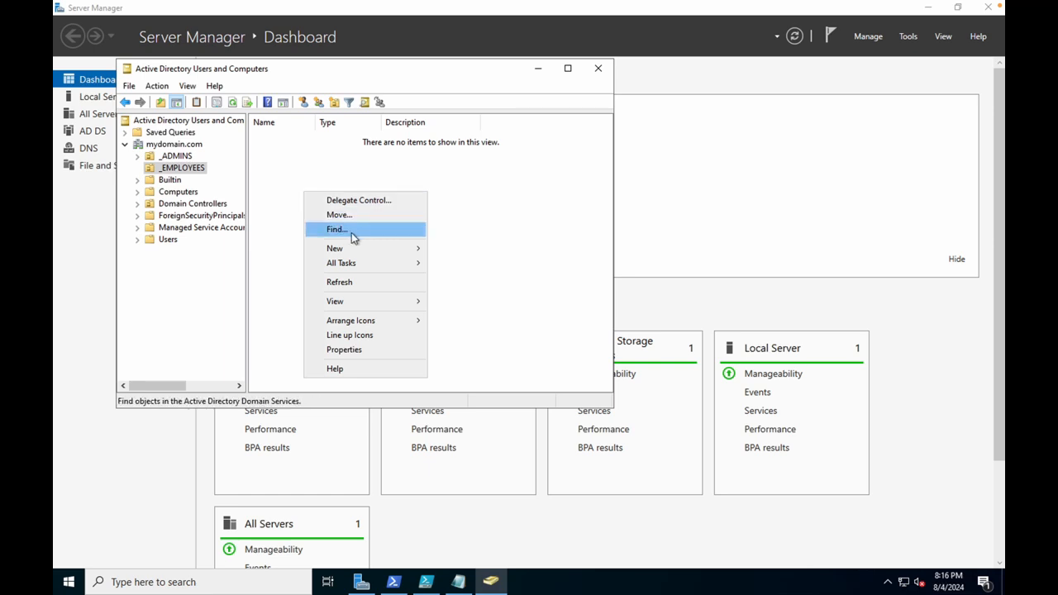
pyautogui.click(352, 282)
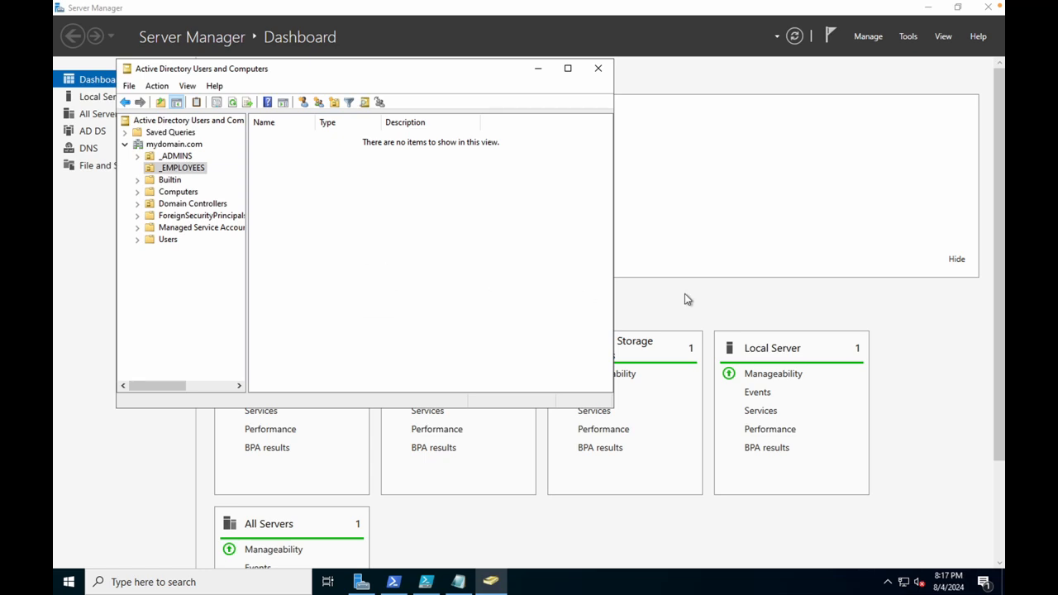
pyautogui.click(458, 582)
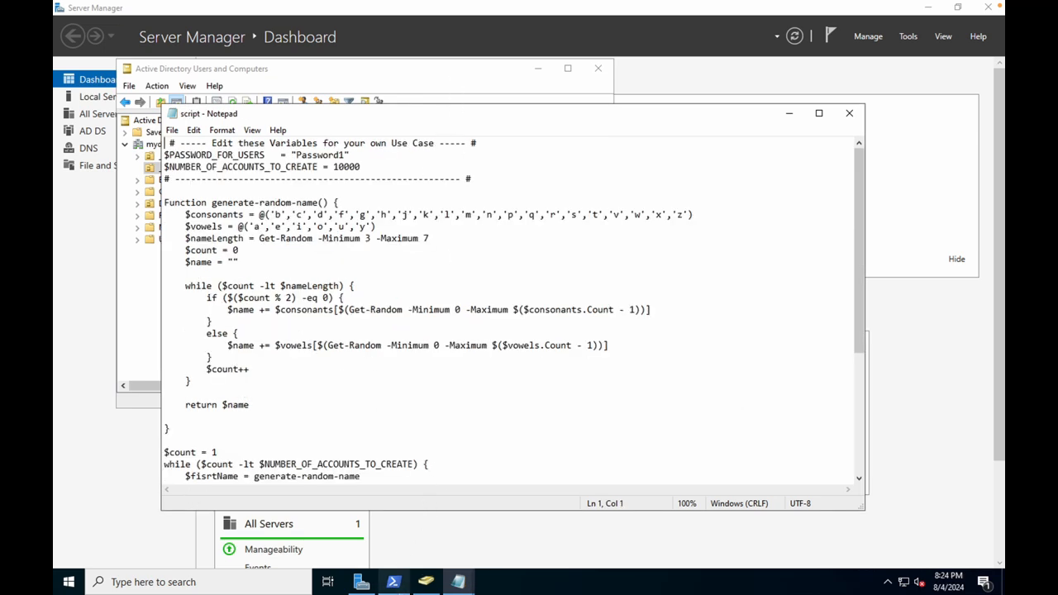
# Search for ISE and launch Windows PowerShell ISE.
pyautogui.click(190, 572)
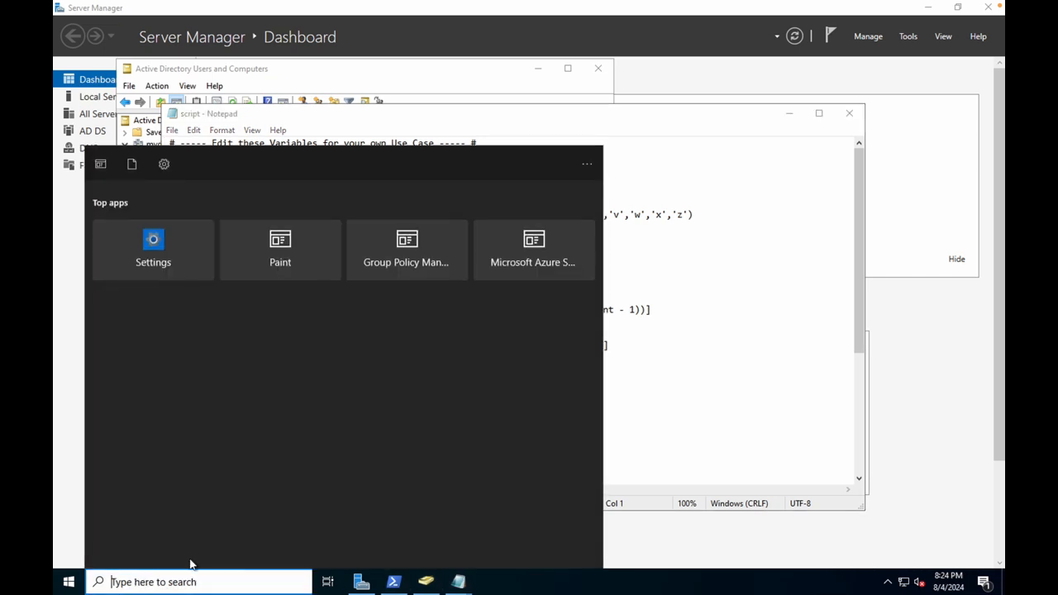
pyautogui.write('ISE')
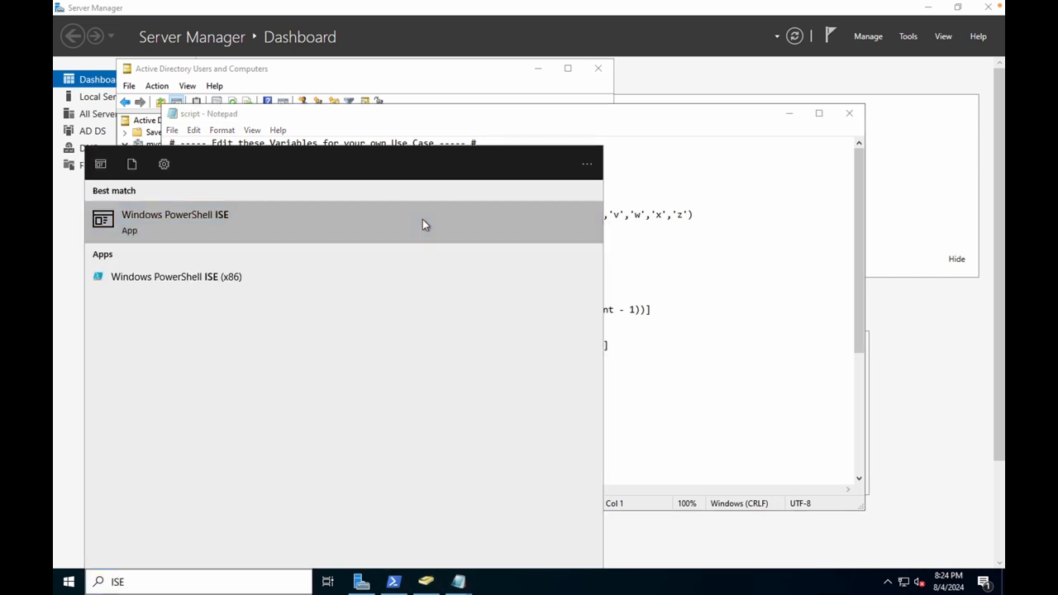
pyautogui.click(423, 219)
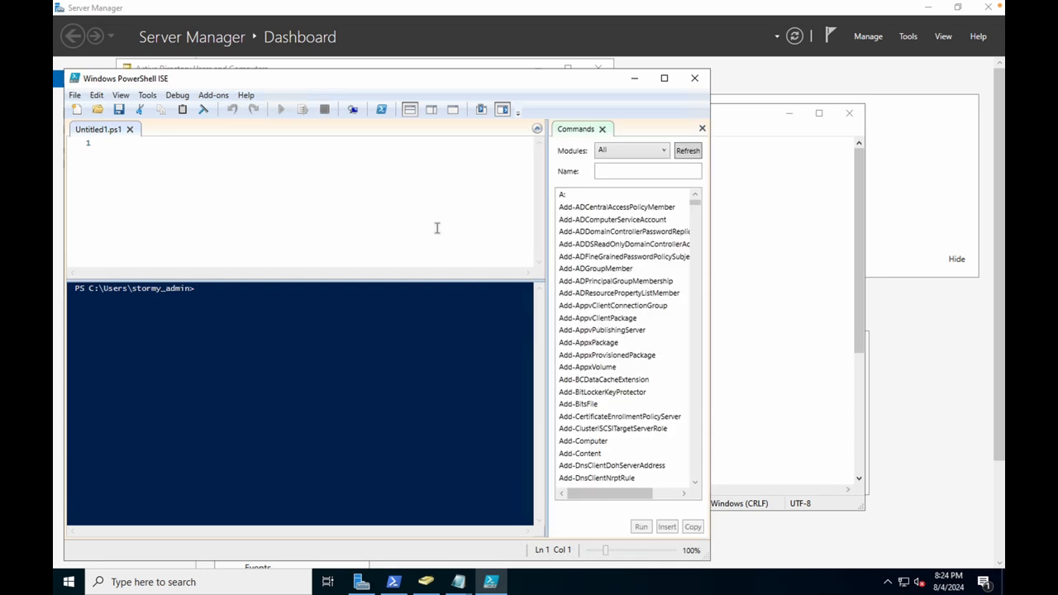
# Open script.txt from Documents, using the All Files filter, in the ISE editor.
pyautogui.click(76, 97)
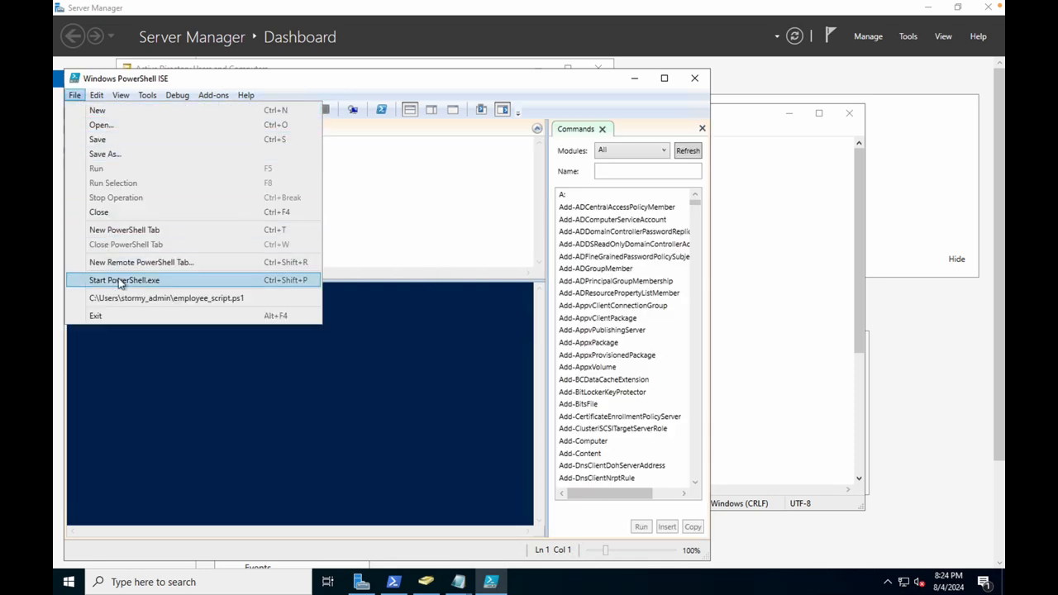
pyautogui.click(131, 125)
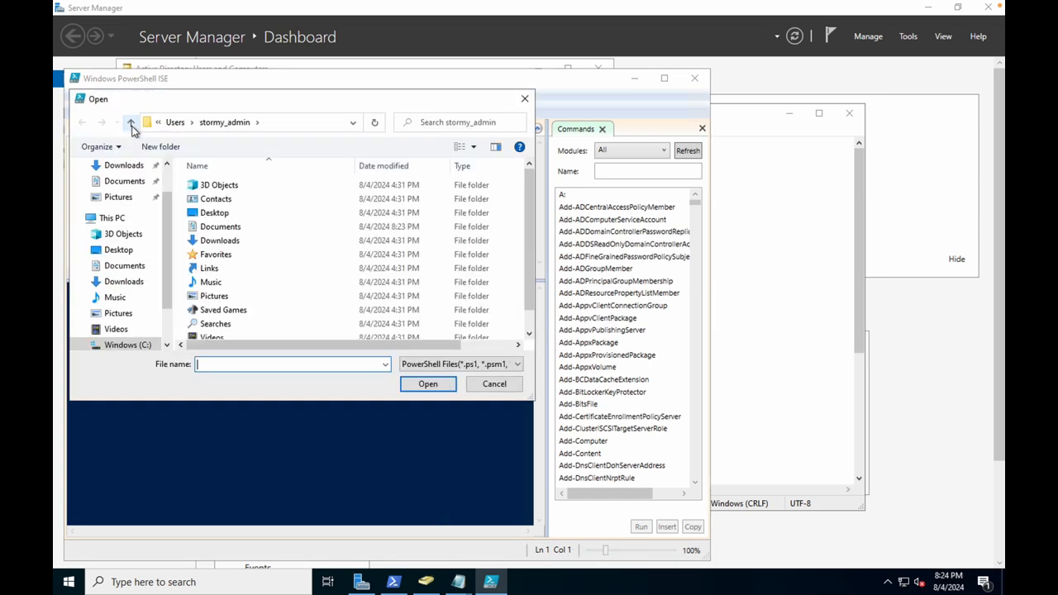
pyautogui.click(125, 269)
pyautogui.click(461, 365)
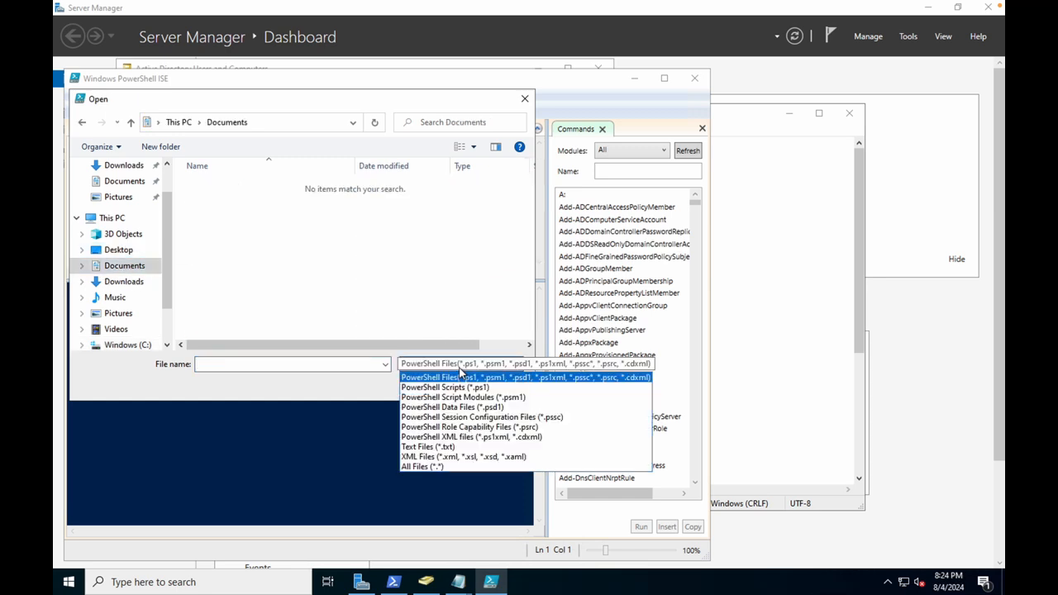
pyautogui.click(447, 466)
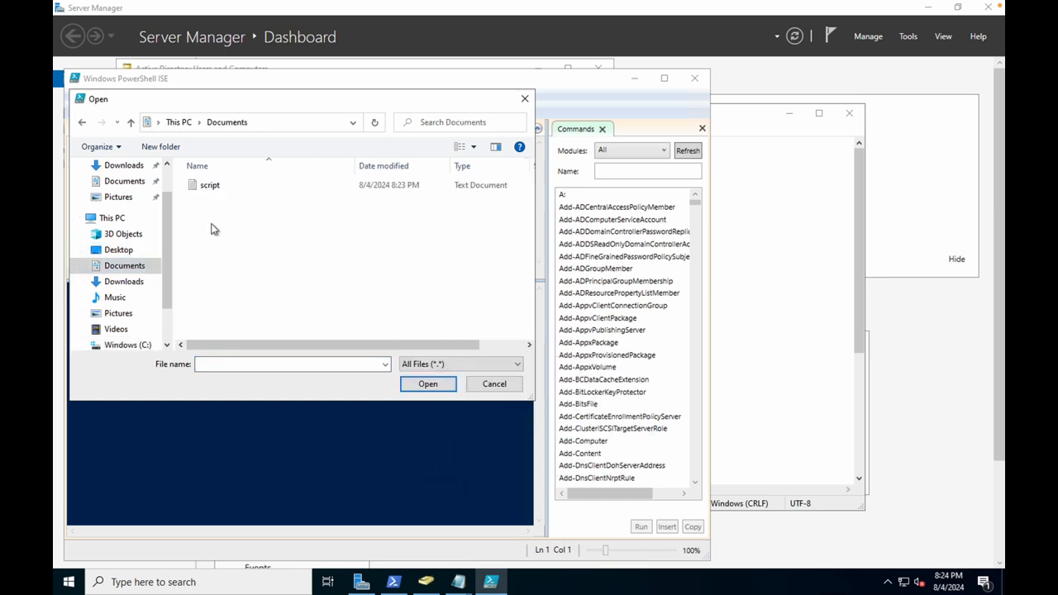
pyautogui.click(191, 187)
pyautogui.click(406, 385)
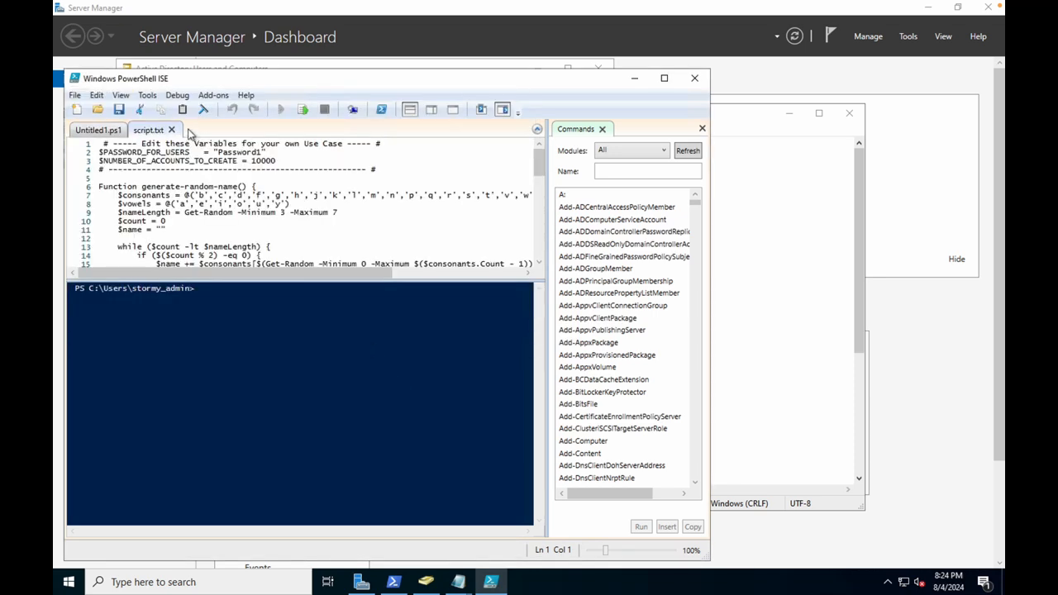
pyautogui.rightClick(229, 199)
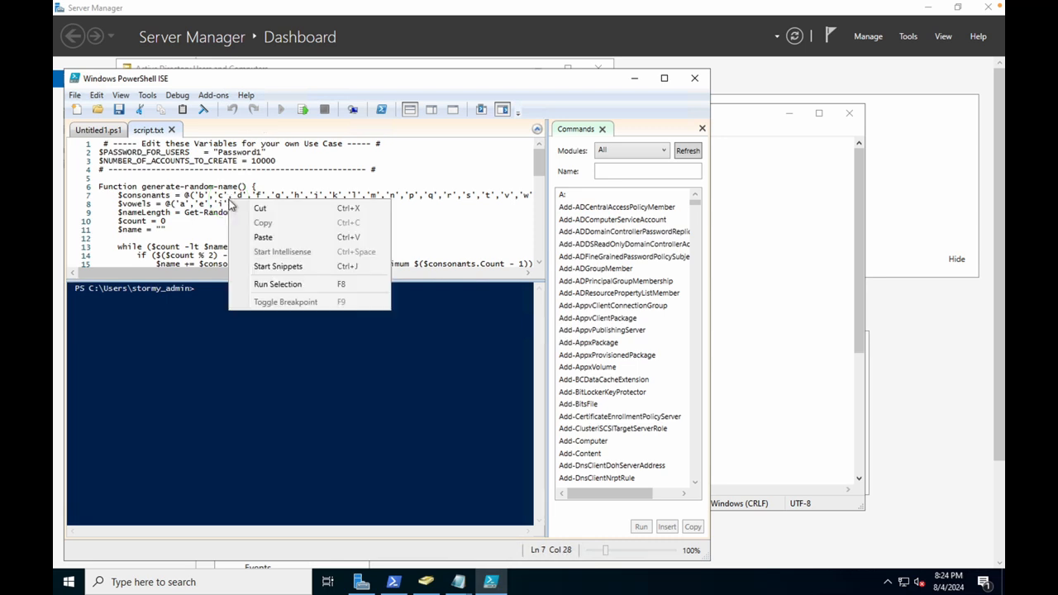
pyautogui.click(405, 188)
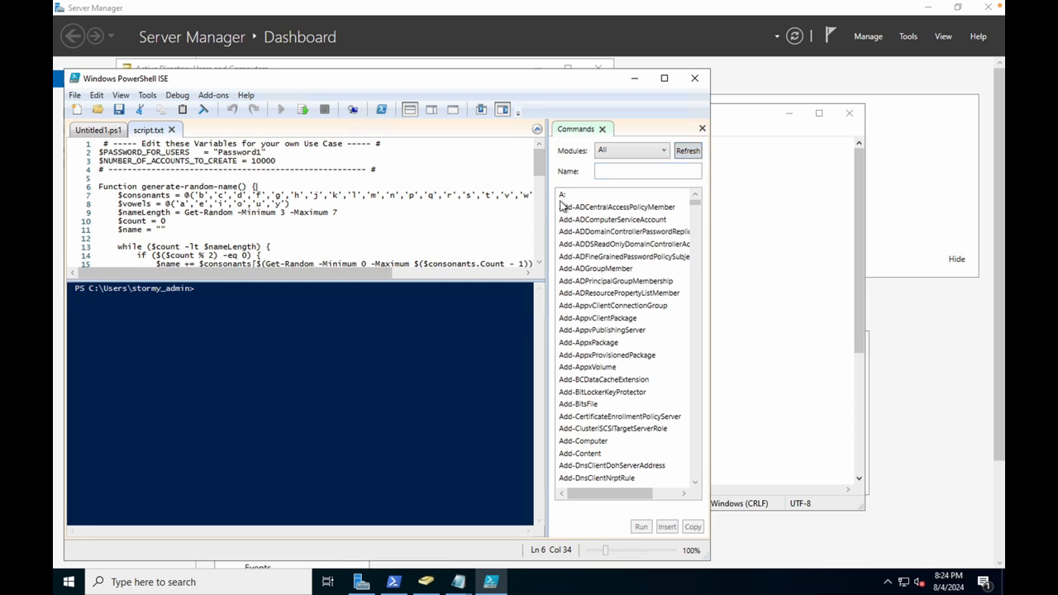
# Close PowerShell ISE, saving the changes to script.txt, and start a Windows app search.
pyautogui.click(74, 96)
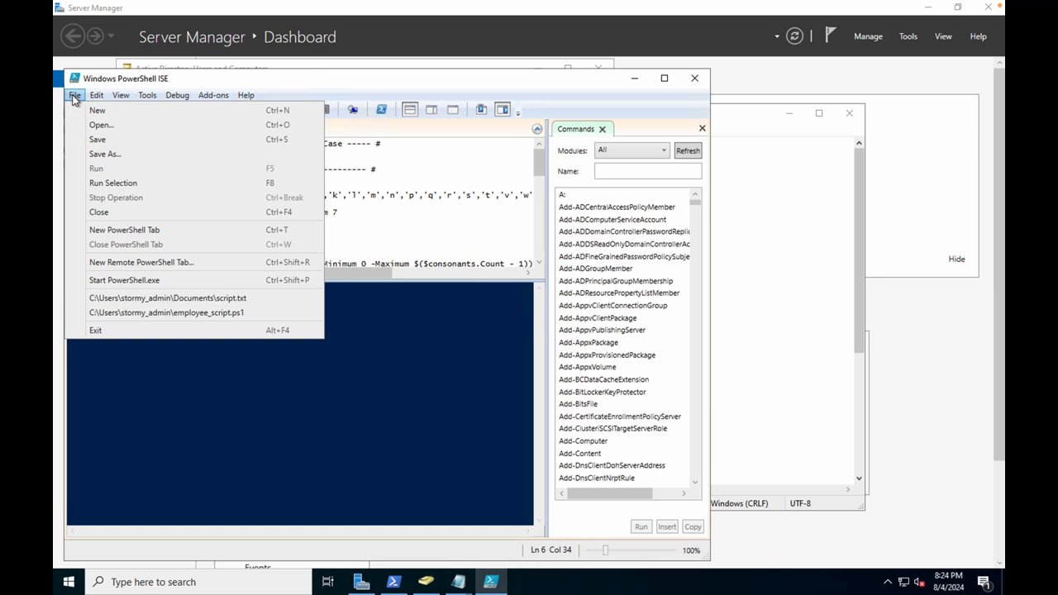
pyautogui.moveTo(98, 97)
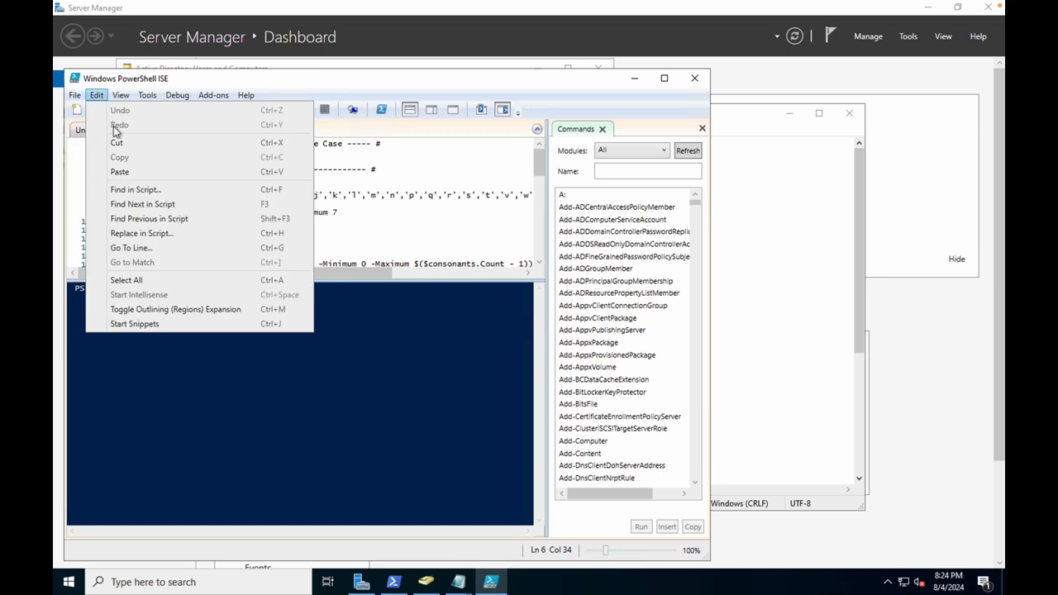
pyautogui.click(337, 366)
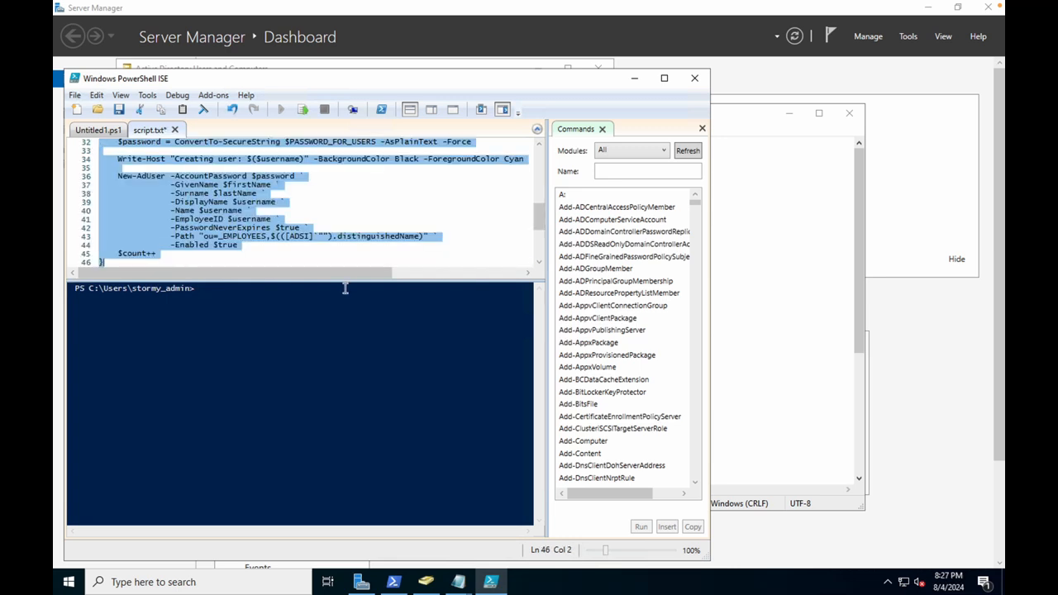
pyautogui.click(695, 79)
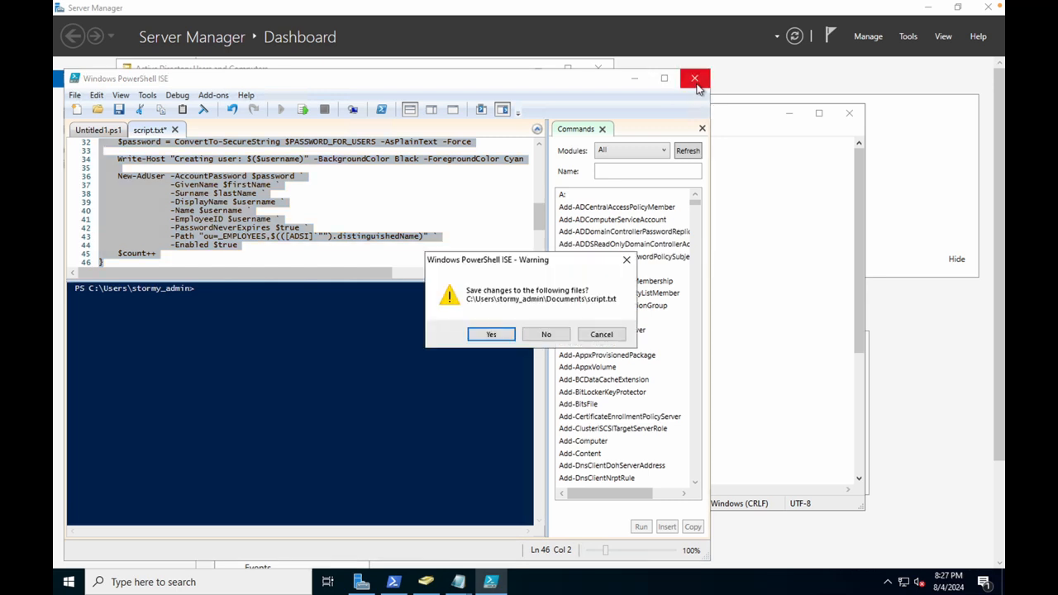
pyautogui.click(491, 335)
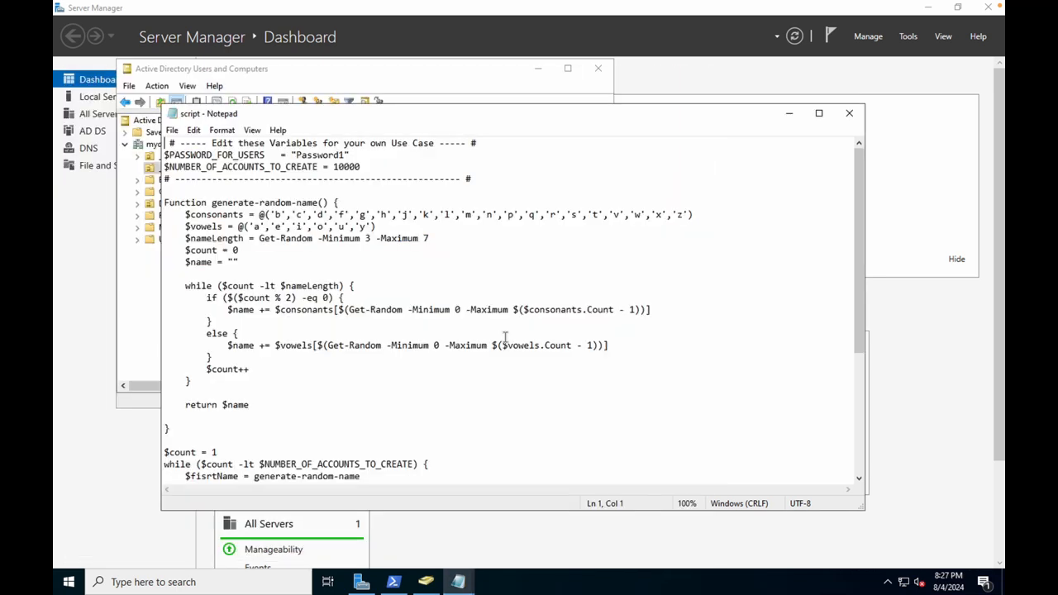
pyautogui.rightClick(68, 582)
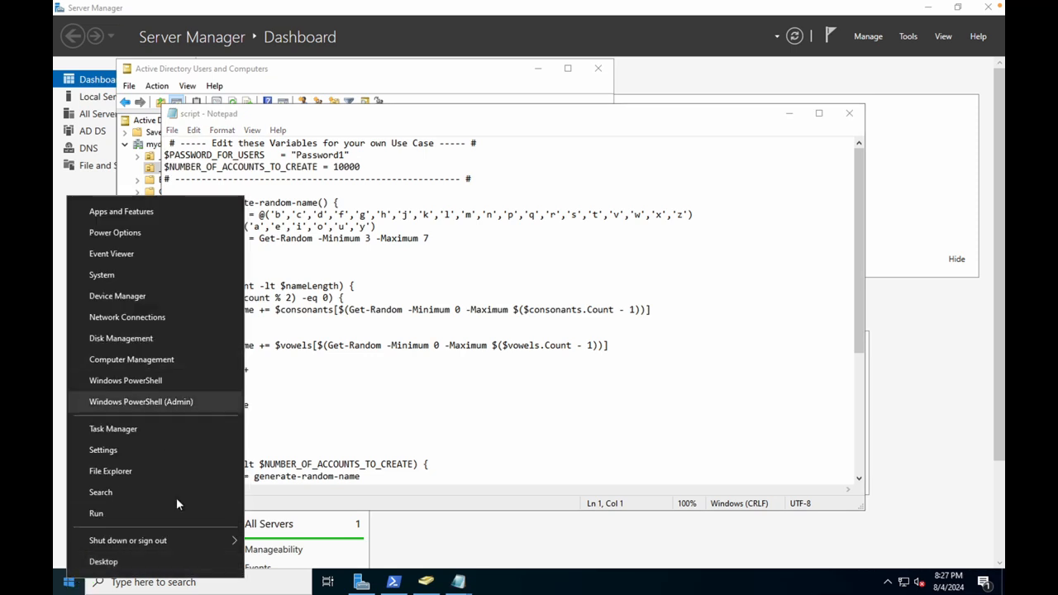
pyautogui.click(205, 584)
# Launch Windows PowerShell ISE as administrator from the ISE search result.
pyautogui.write('ISE')
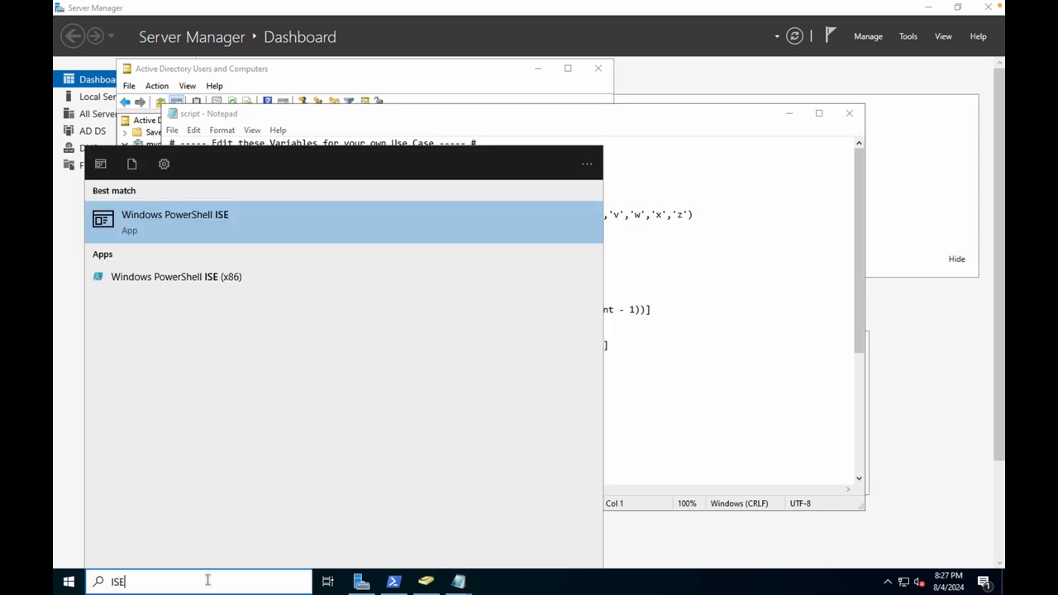
pyautogui.rightClick(237, 218)
pyautogui.click(273, 230)
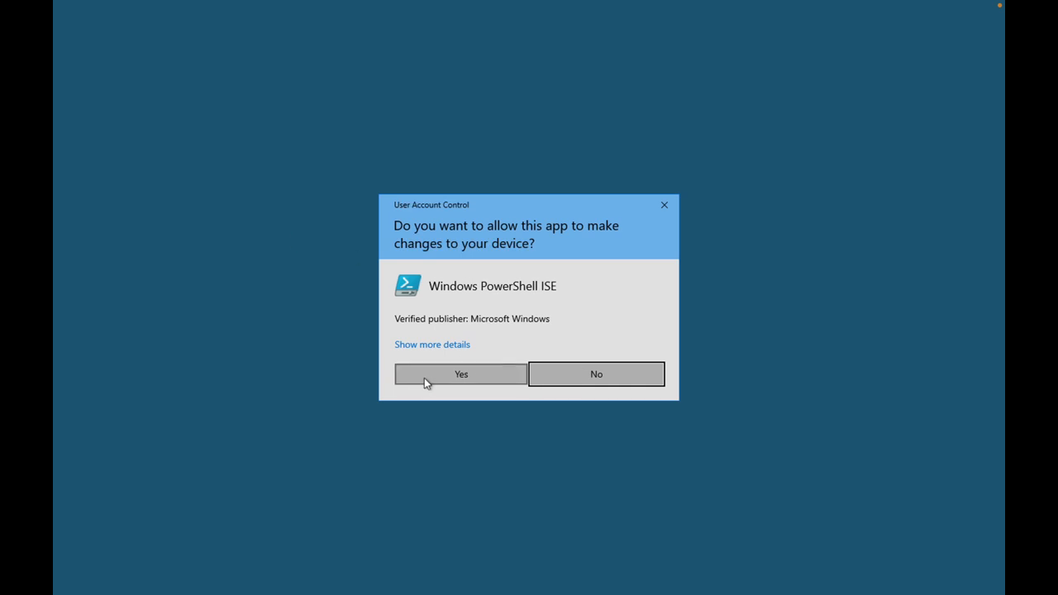
pyautogui.click(461, 376)
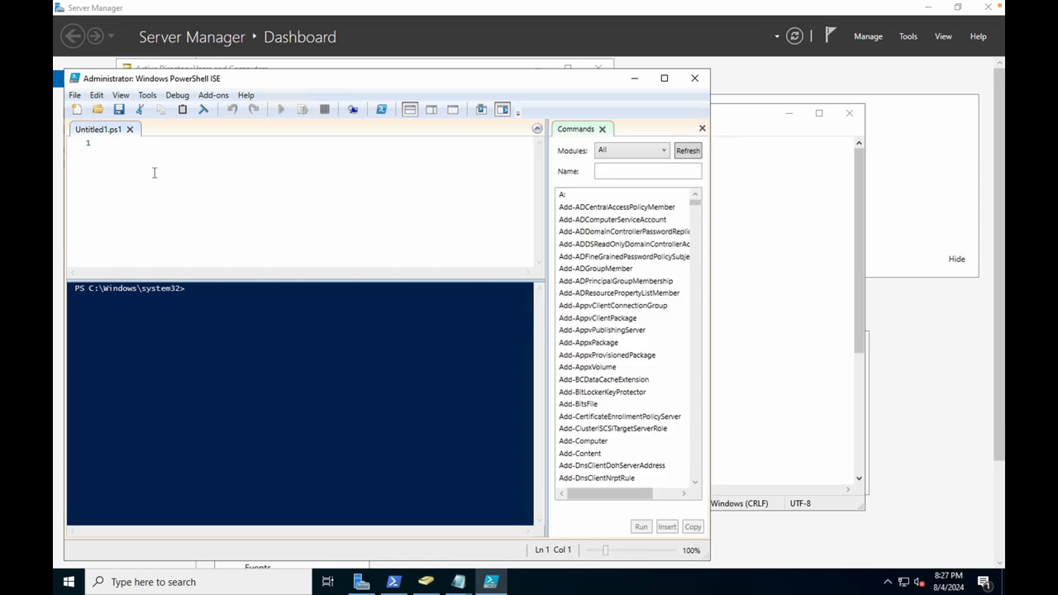
# Paste the user-creation script into the editor, undoing a stray console paste, and run it.
pyautogui.hotkey('ctrl', 'v')
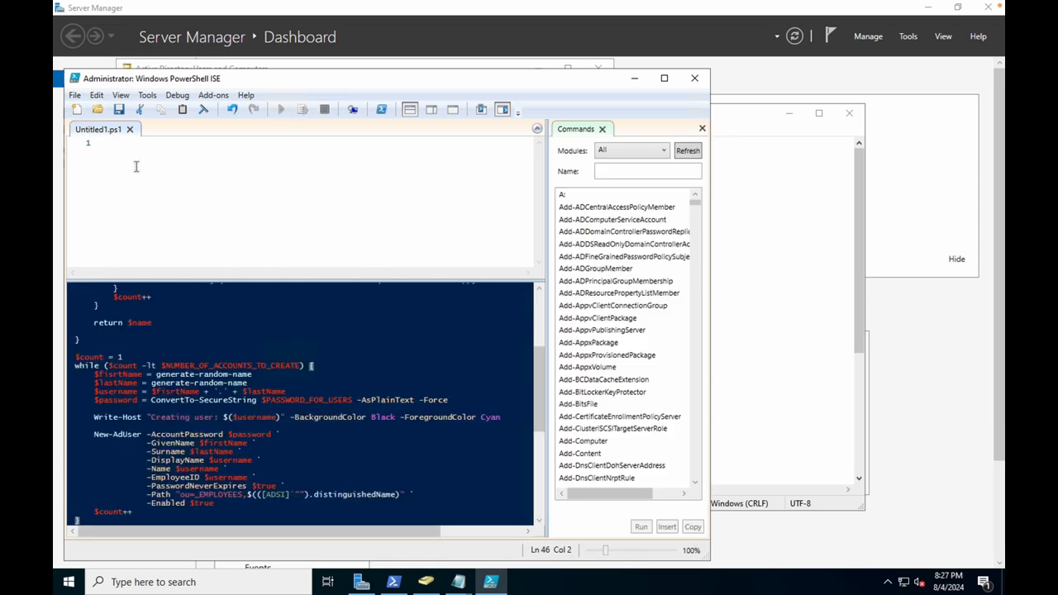
pyautogui.hotkey('ctrl', 'z')
pyautogui.click(143, 176)
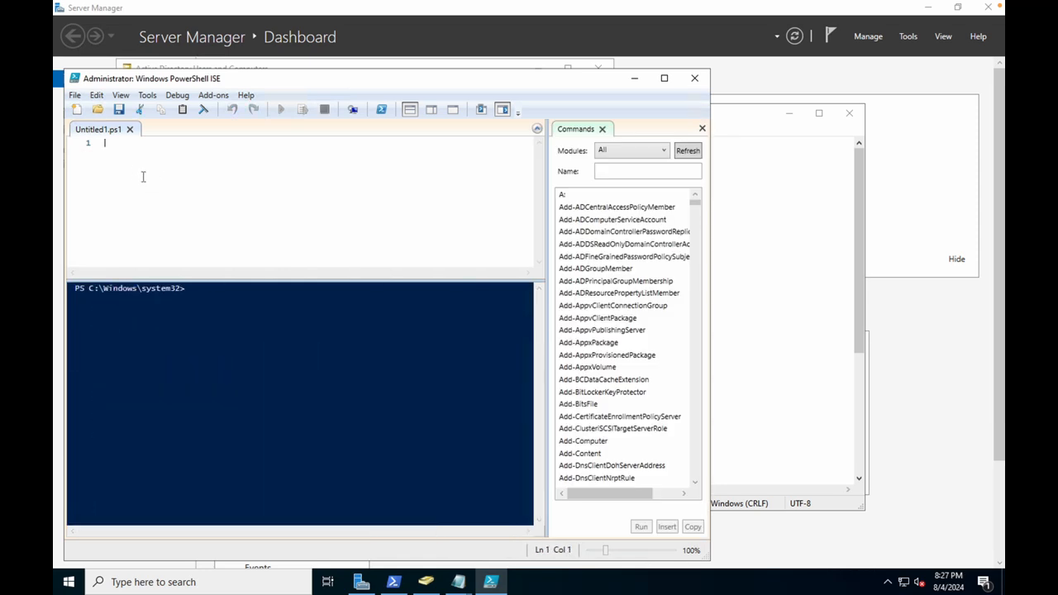
pyautogui.hotkey('ctrl', 'v')
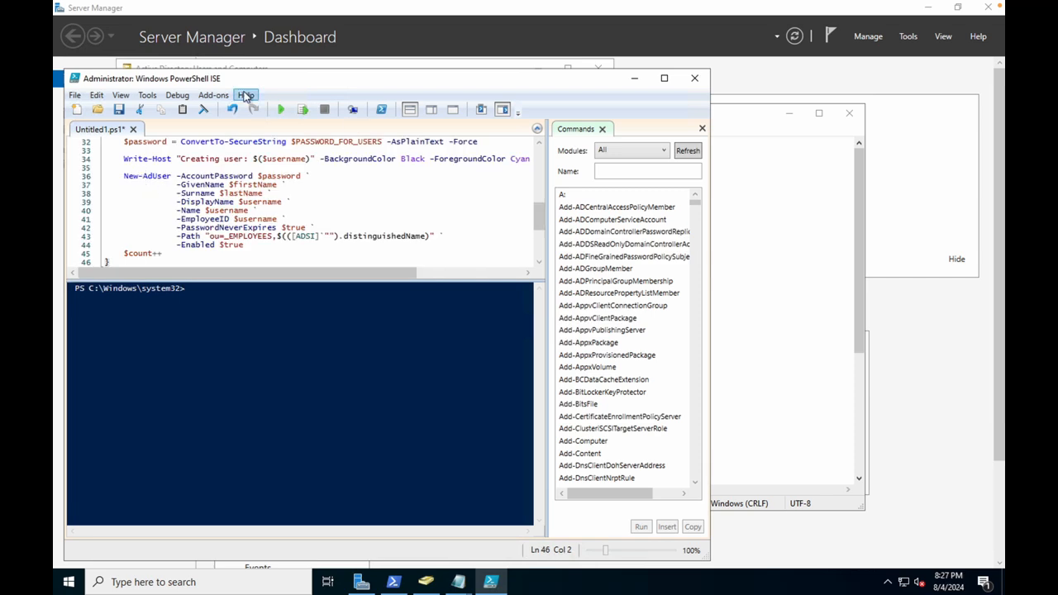
pyautogui.click(280, 111)
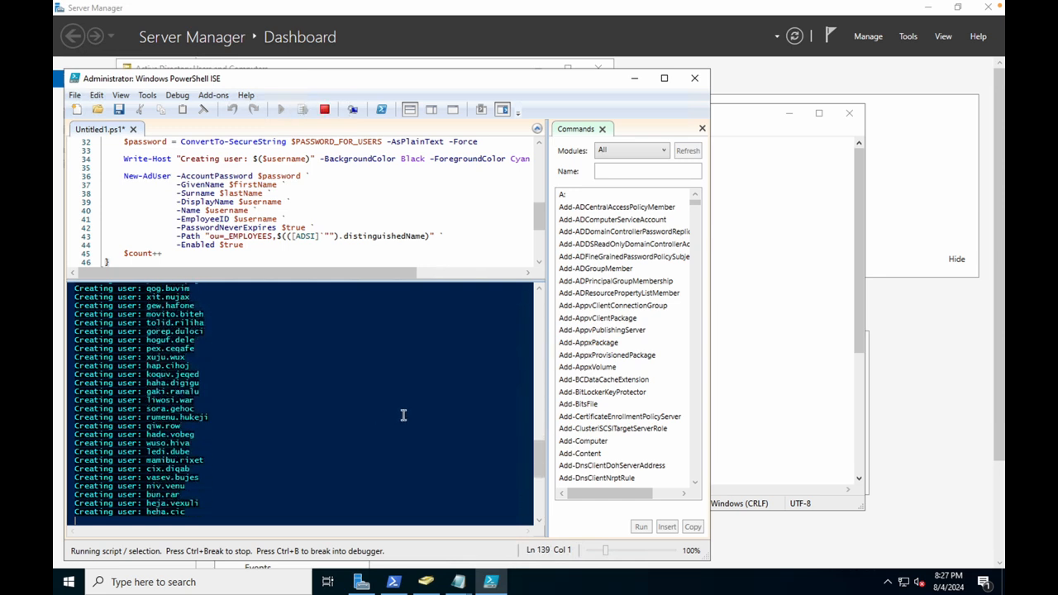
# Let the script run to completion, then minimize Notepad and bring Server Manager forward.
pyautogui.scroll(2, 448, 216)
pyautogui.scroll(-1, 435, 403)
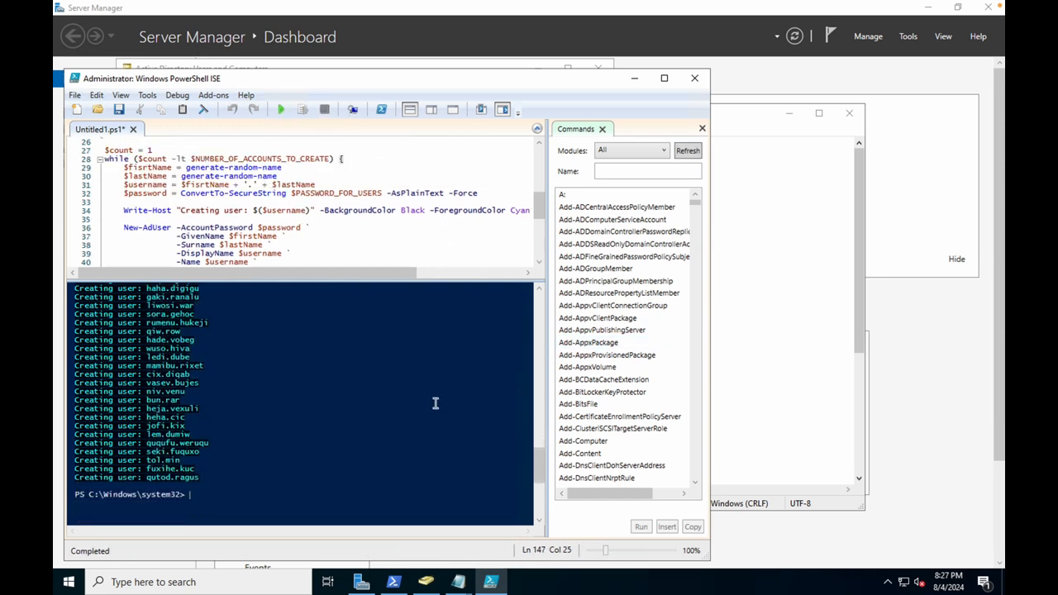
pyautogui.scroll(-6, 406, 231)
pyautogui.scroll(15, 405, 230)
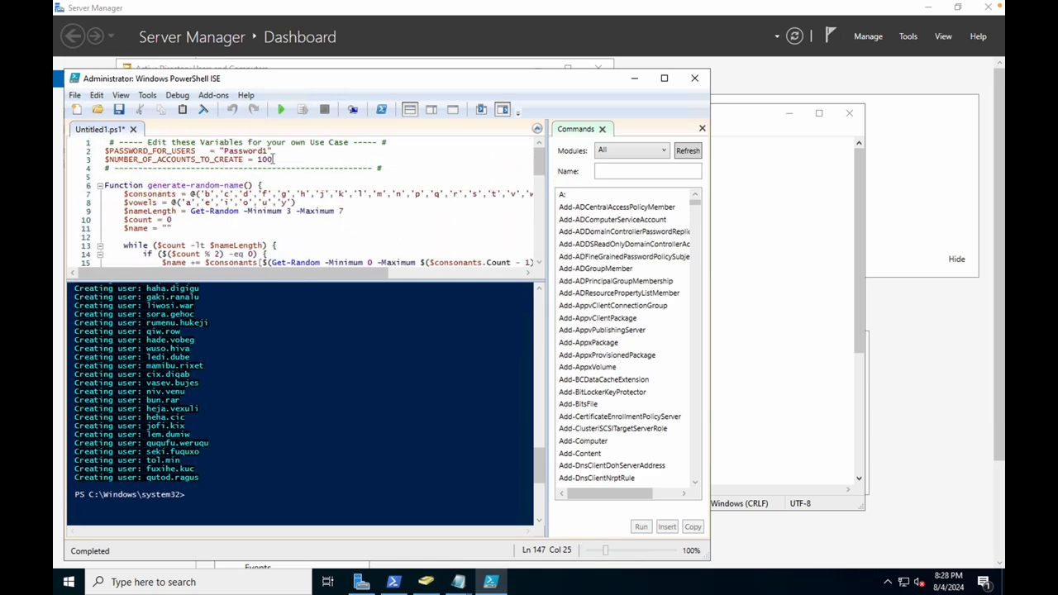
pyautogui.click(752, 197)
pyautogui.click(789, 113)
pyautogui.click(744, 159)
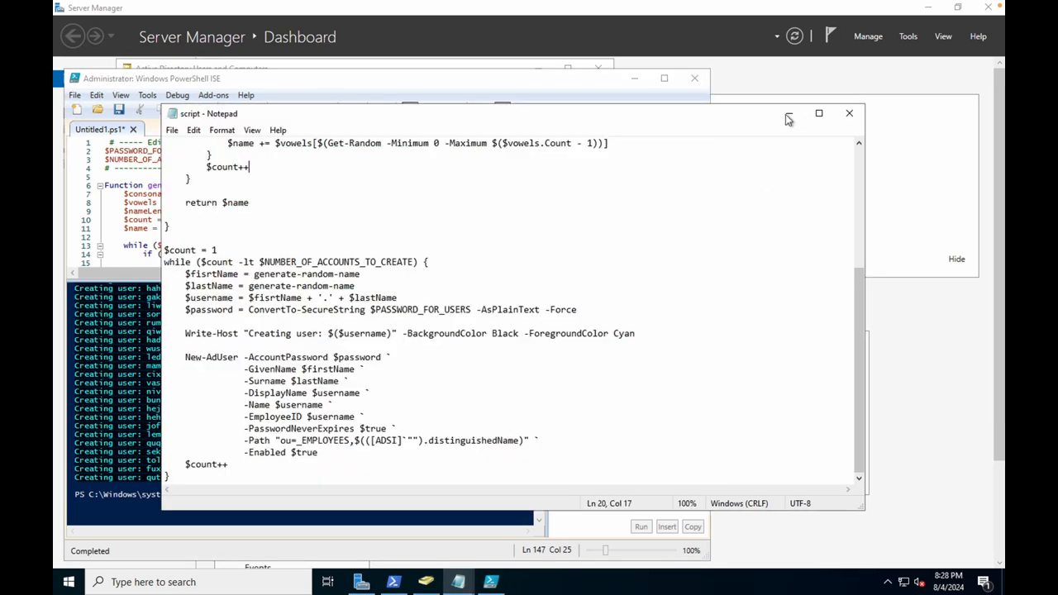
pyautogui.click(781, 113)
pyautogui.click(782, 163)
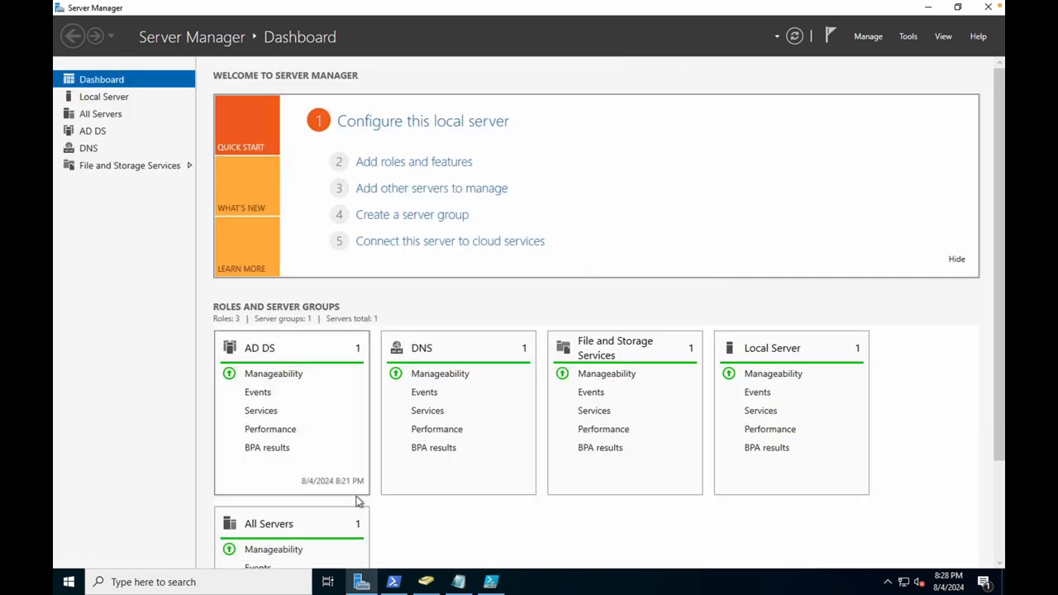
# Refresh _EMPLOYEES in ADUC to list the new users and open one user's context menu.
pyautogui.click(426, 582)
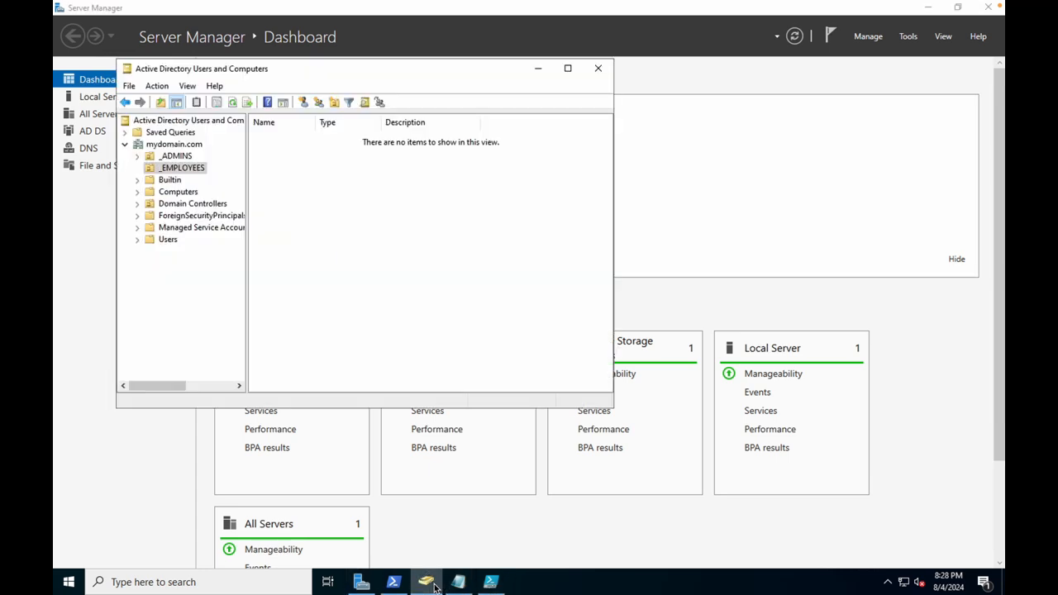
pyautogui.click(234, 101)
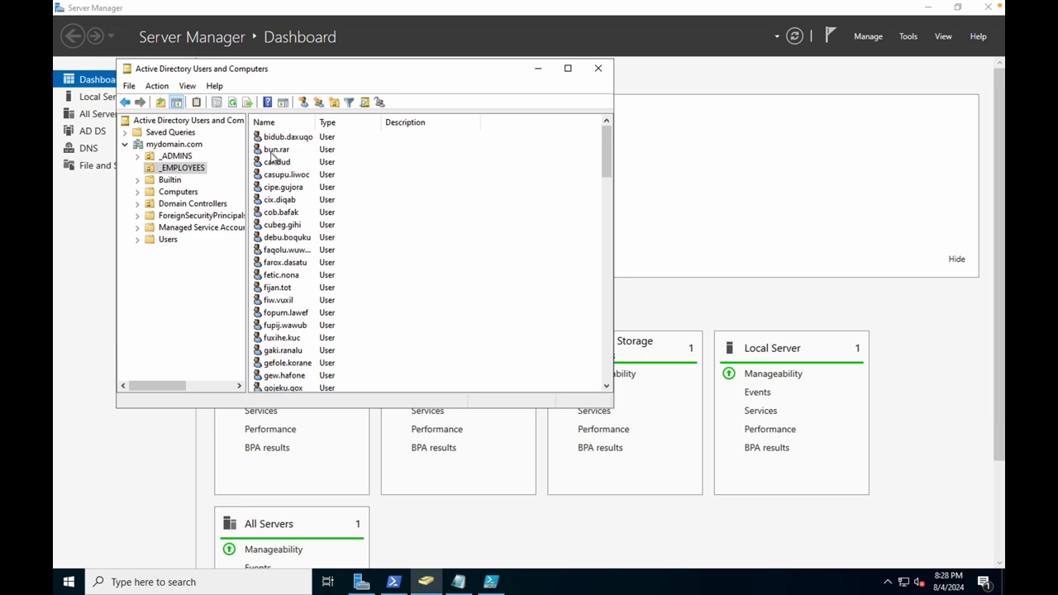
pyautogui.rightClick(271, 155)
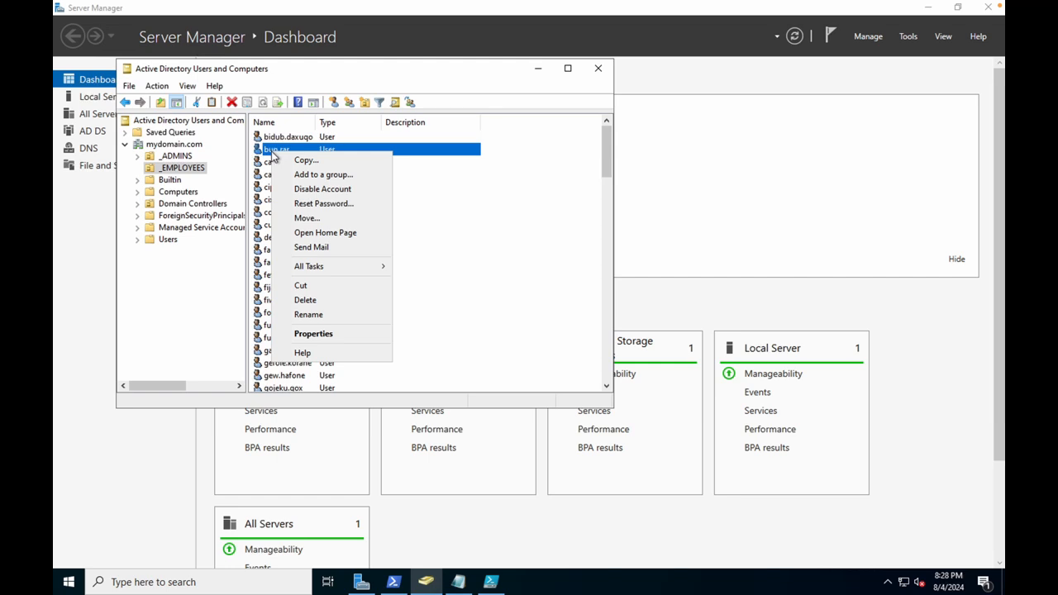
pyautogui.click(323, 333)
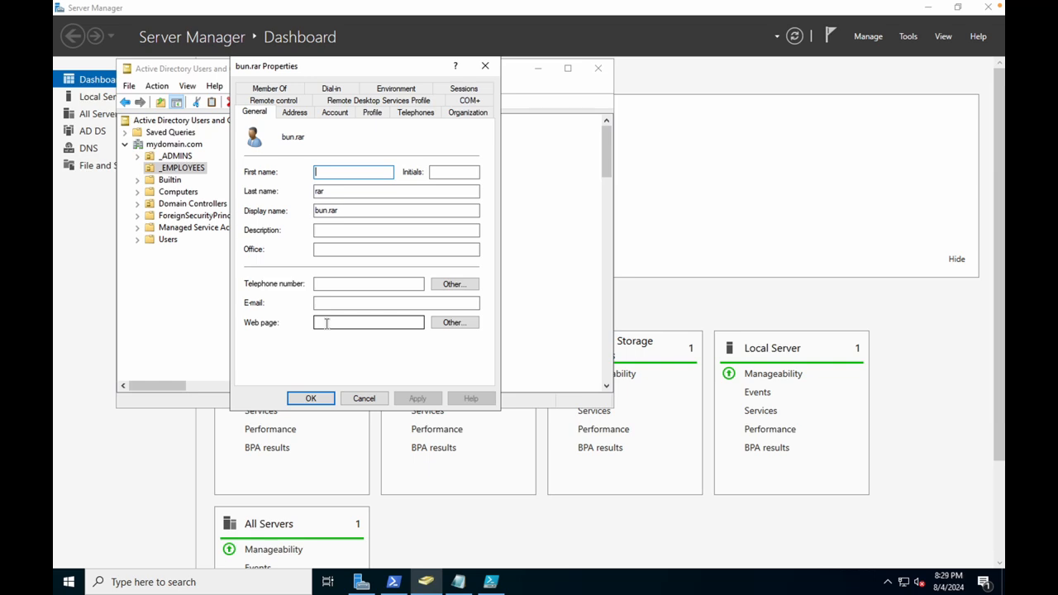
pyautogui.click(335, 114)
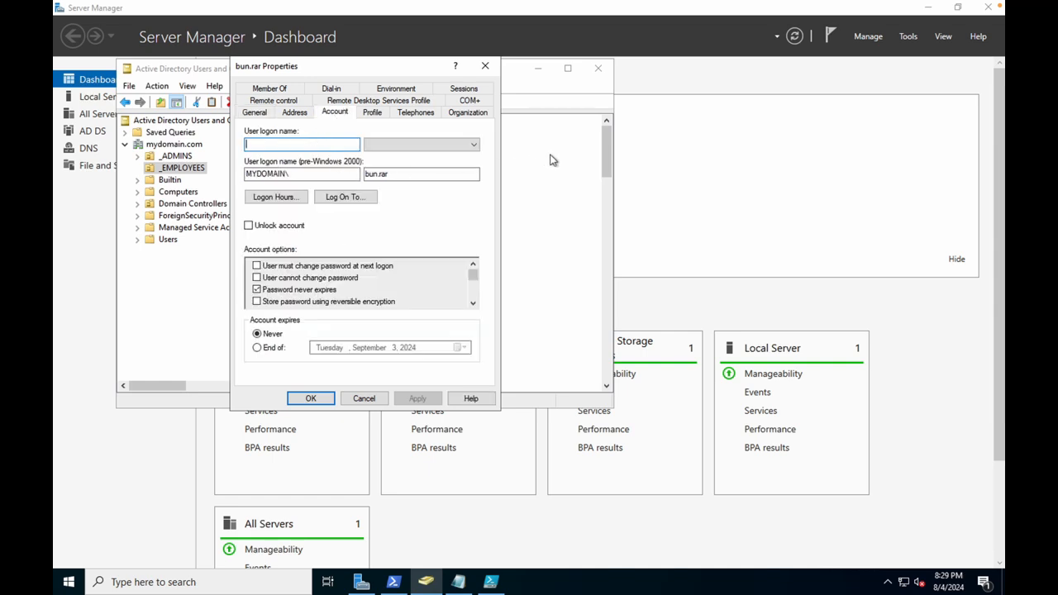
pyautogui.press('Escape')
pyautogui.click(277, 149)
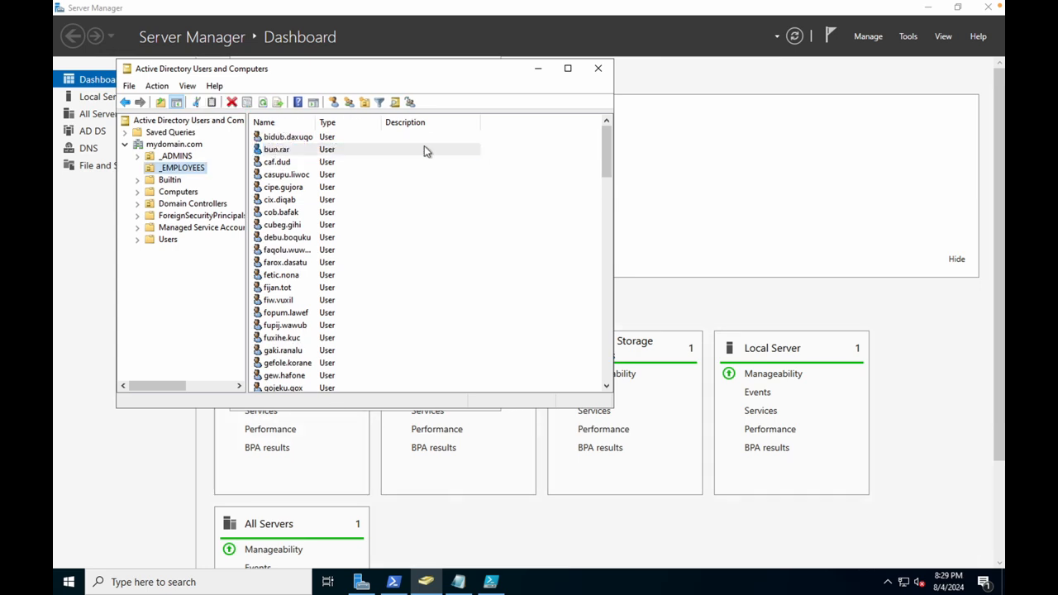
pyautogui.moveTo(431, 68); pyautogui.dragTo(434, 184)
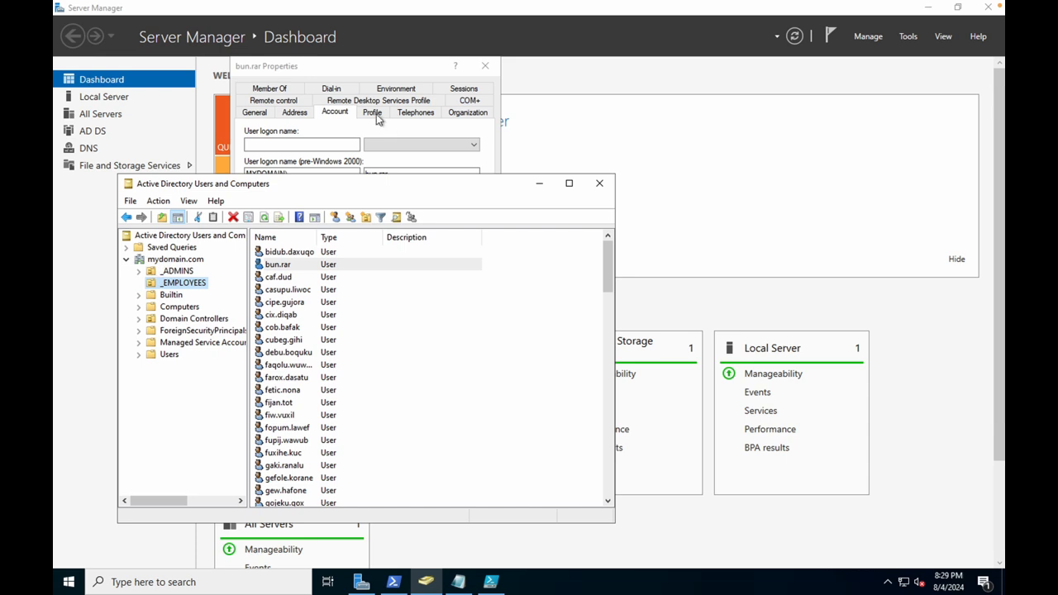
pyautogui.click(351, 73)
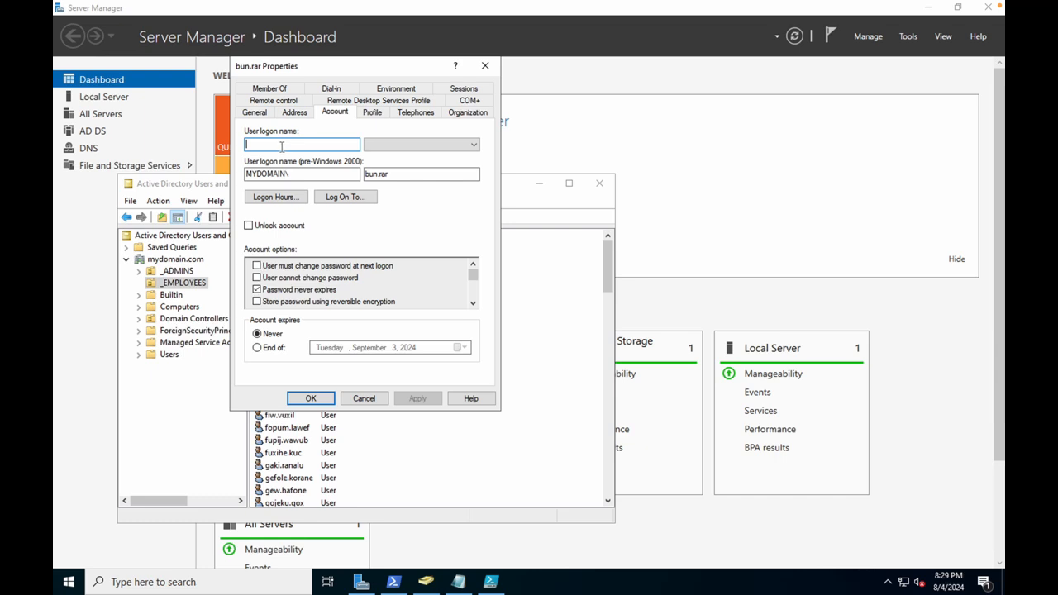
pyautogui.moveTo(518, 184); pyautogui.dragTo(862, 204)
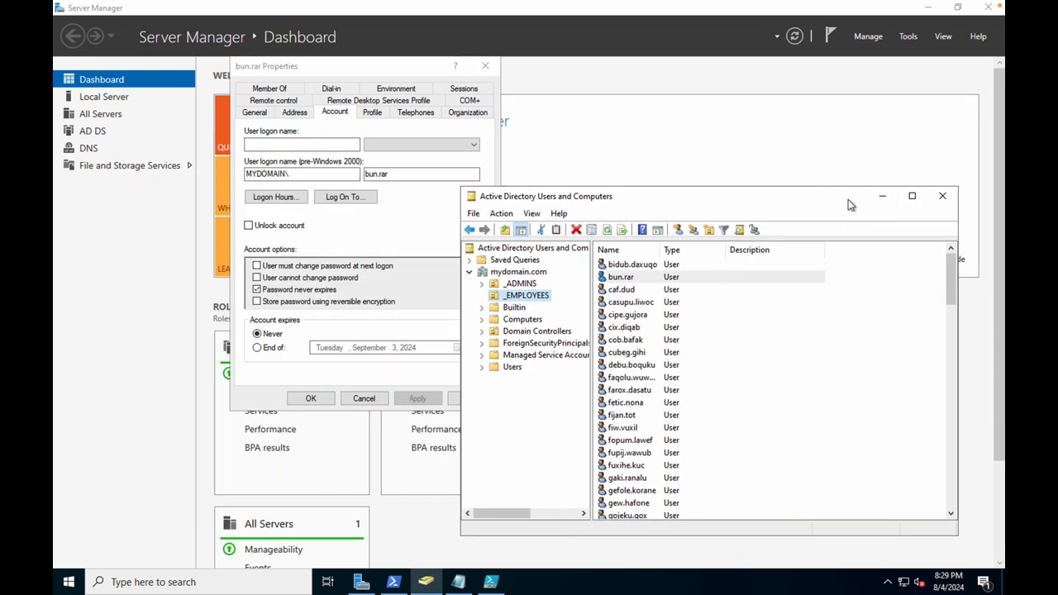
pyautogui.click(315, 147)
pyautogui.write('bun.rar')
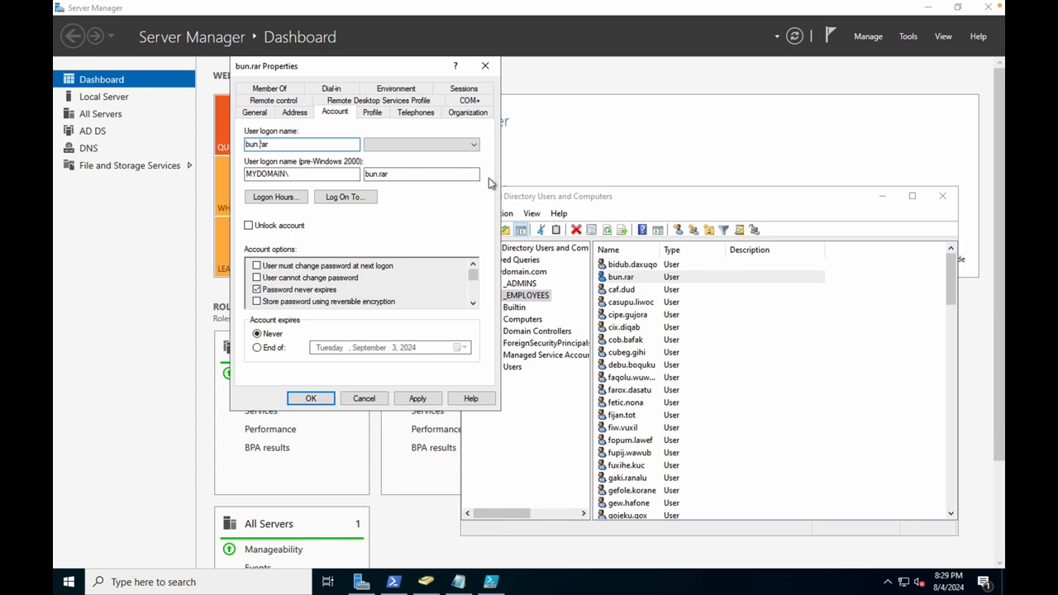
pyautogui.click(347, 143)
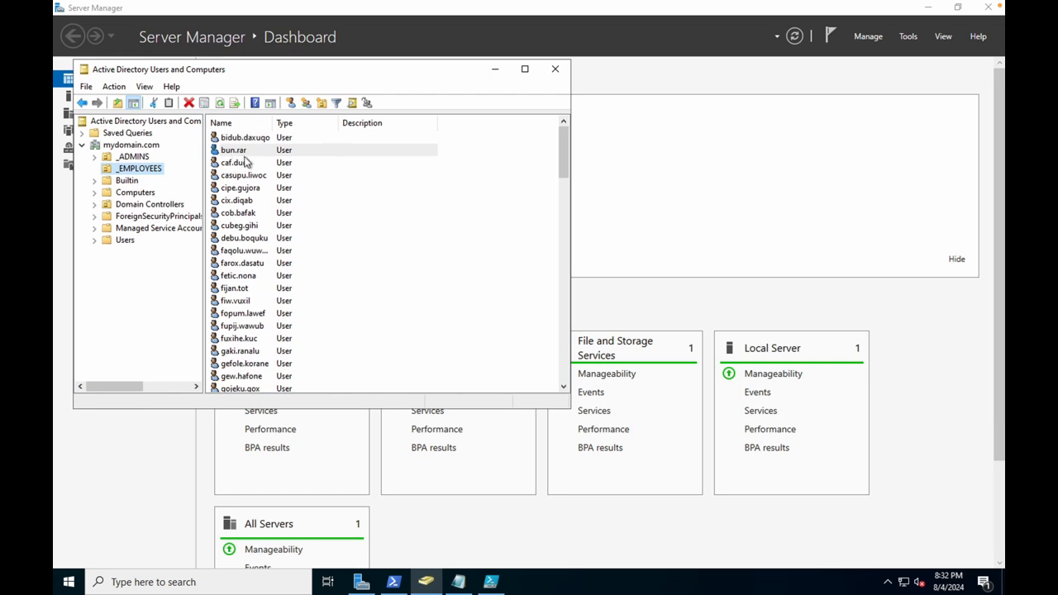
# On a new user's Account tab, tick Unlock account and select the pre-Windows 2000 logon name.
pyautogui.doubleClick(248, 152)
pyautogui.click(335, 112)
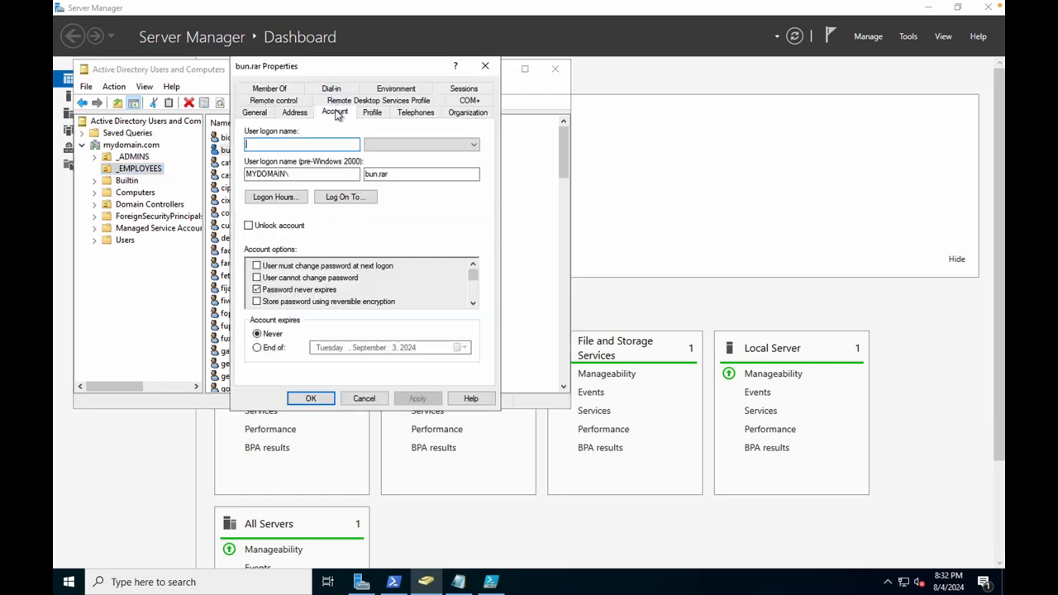
pyautogui.click(403, 227)
pyautogui.moveTo(402, 174); pyautogui.dragTo(366, 172)
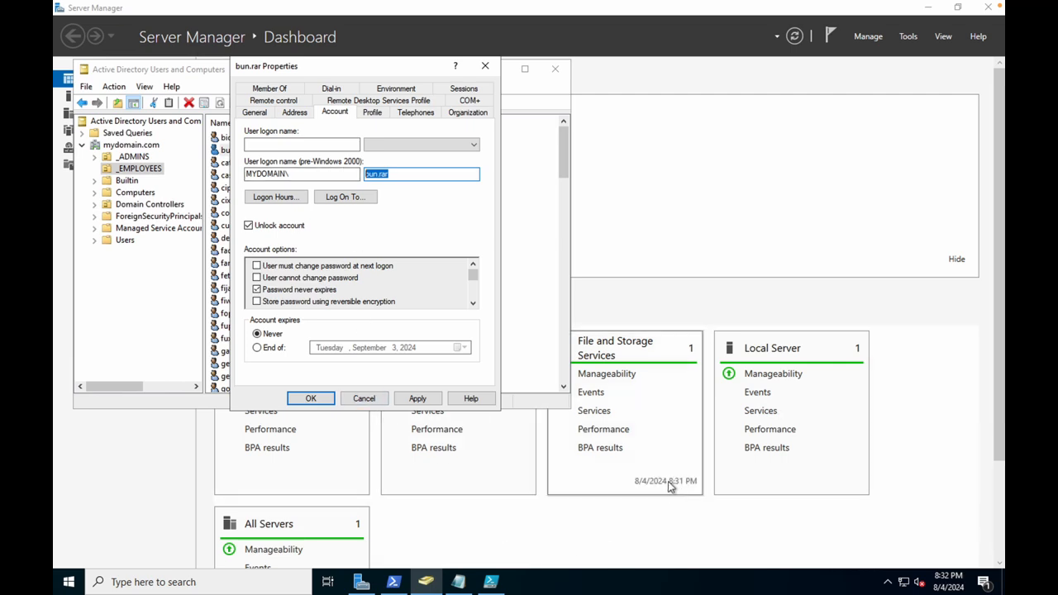
# Switch from PowerShell ISE to the Client-1 remote session window.
pyautogui.click(491, 582)
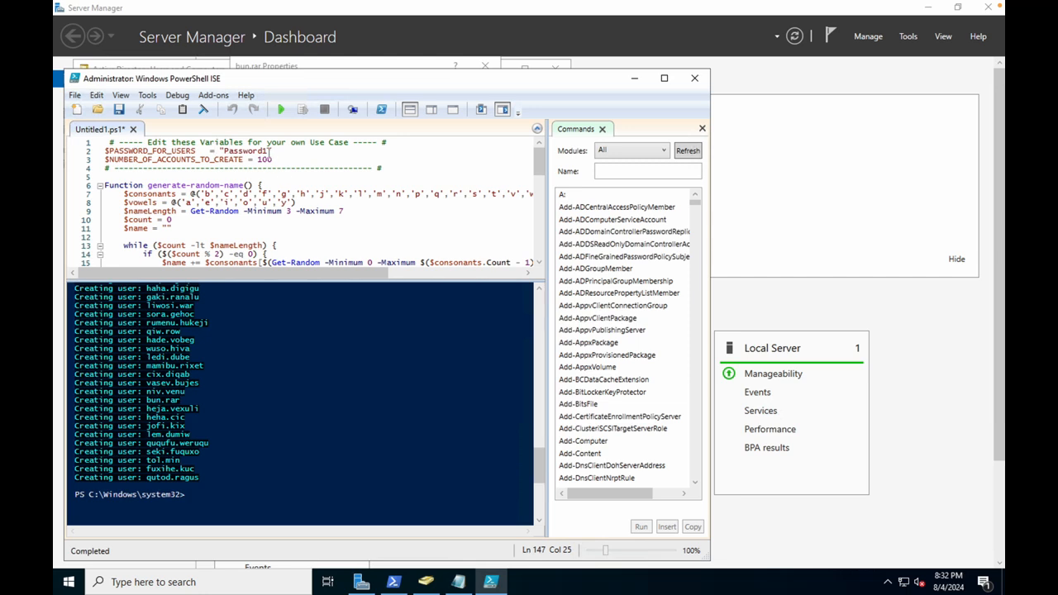
pyautogui.click(744, 592)
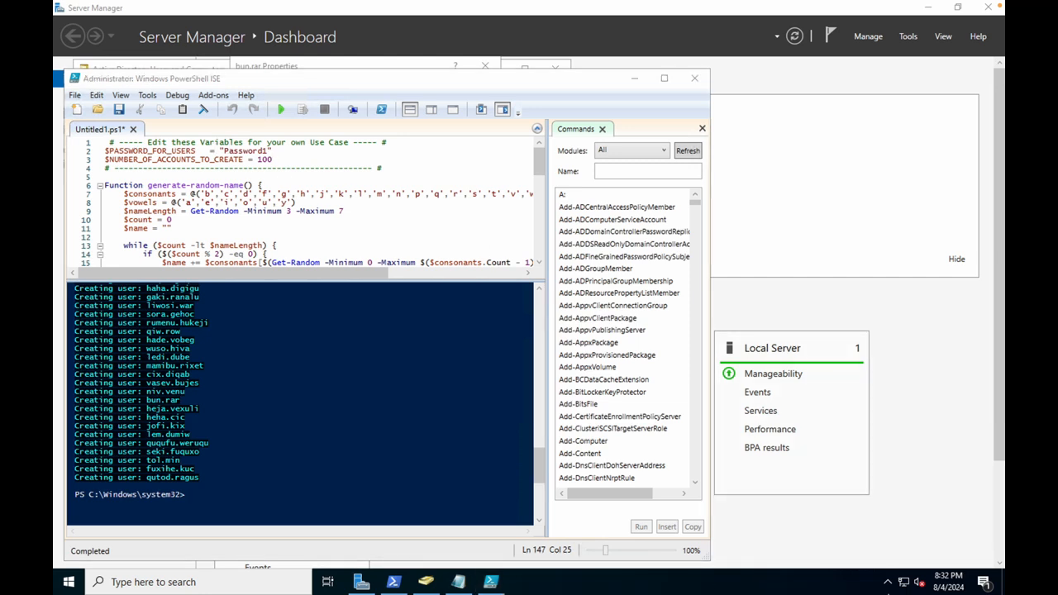
pyautogui.click(839, 572)
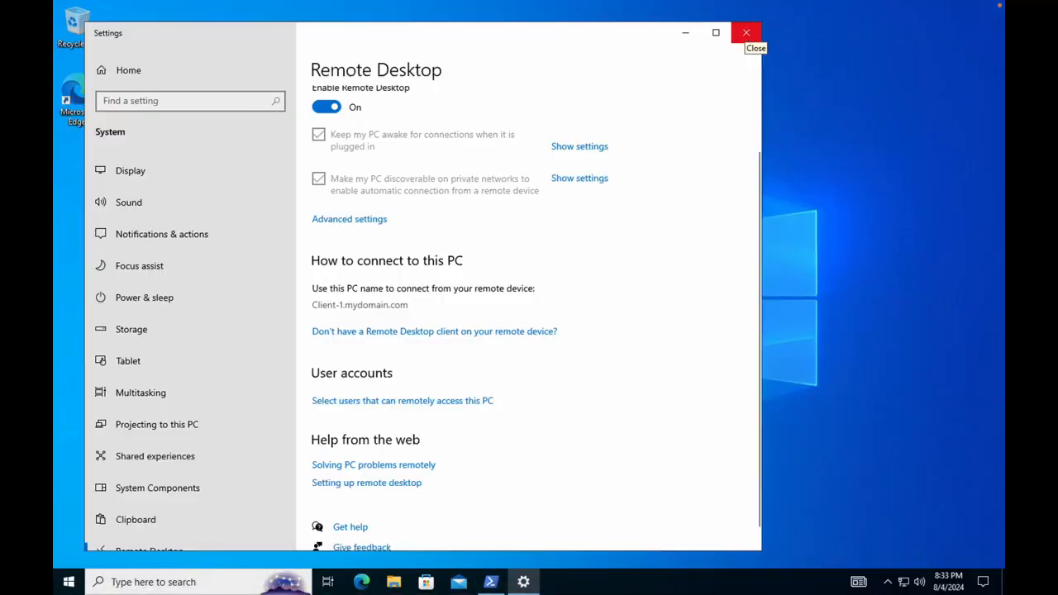
# Close the Remote Desktop settings window and click into the PowerShell console text.
pyautogui.click(747, 35)
pyautogui.click(224, 146)
pyautogui.click(216, 146)
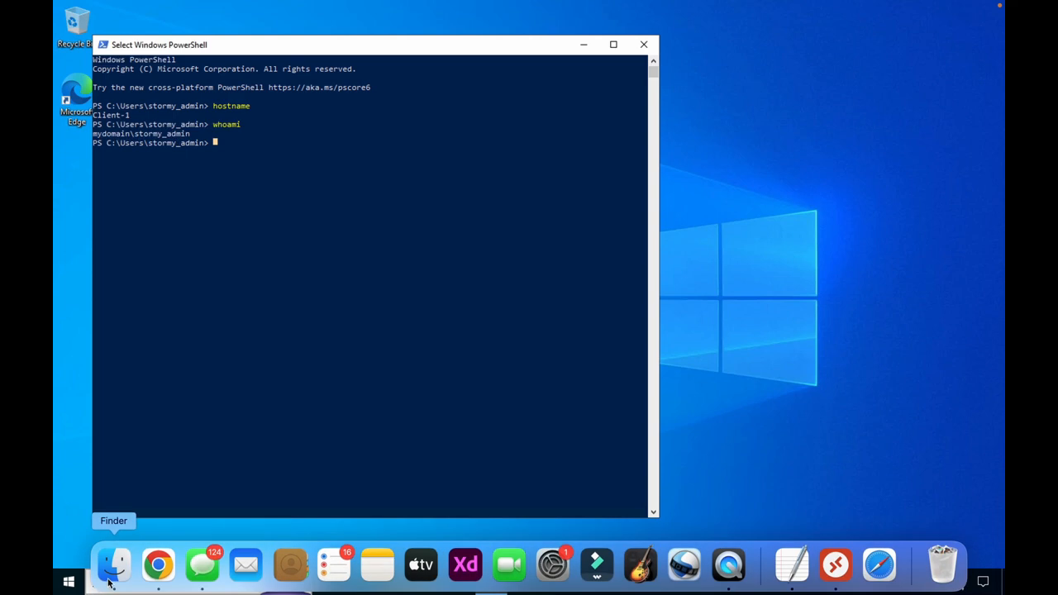
# Exit full screen, close Finder Recents, and disconnect from 172.203.113.64 via its '...' menu.
pyautogui.click(110, 581)
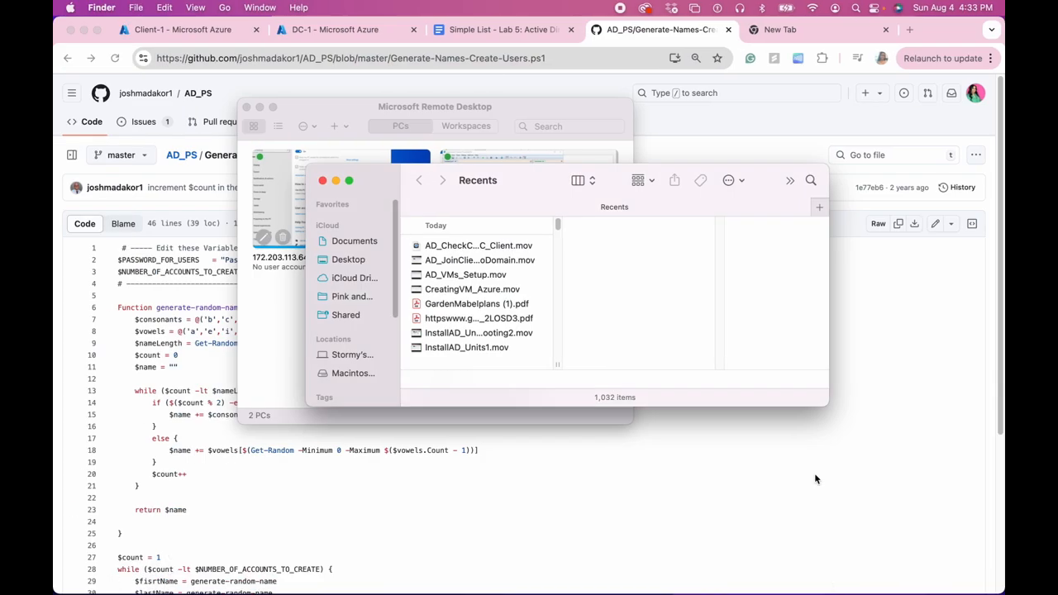
pyautogui.click(322, 180)
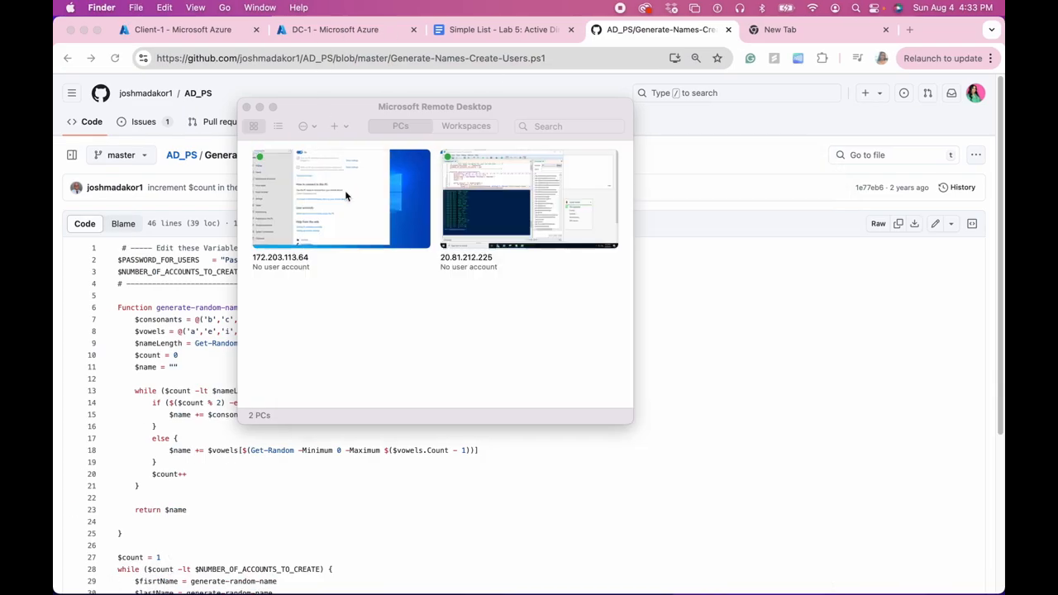
pyautogui.click(364, 210)
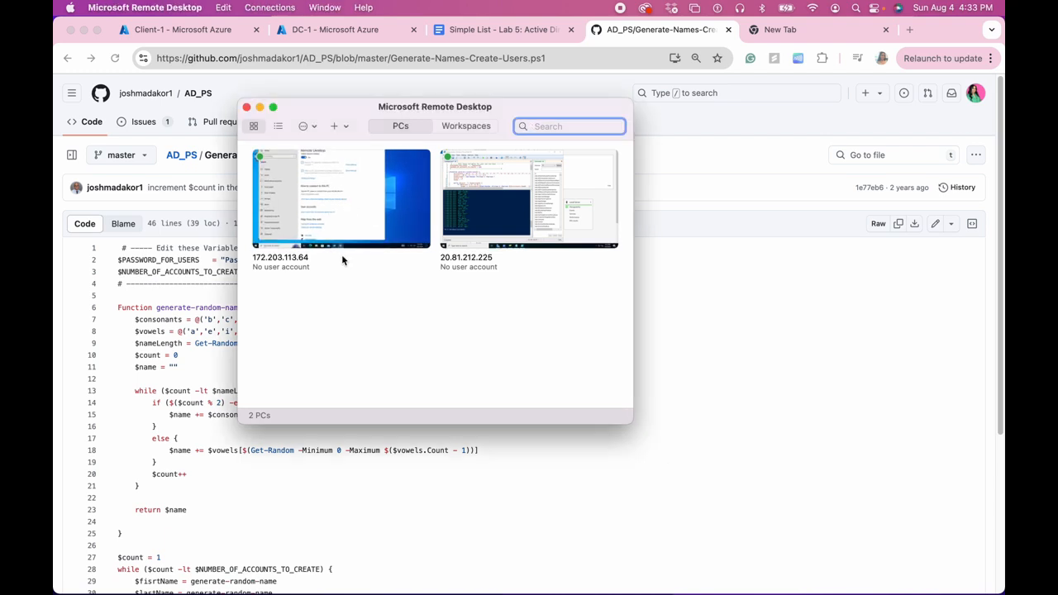
pyautogui.moveTo(334, 231)
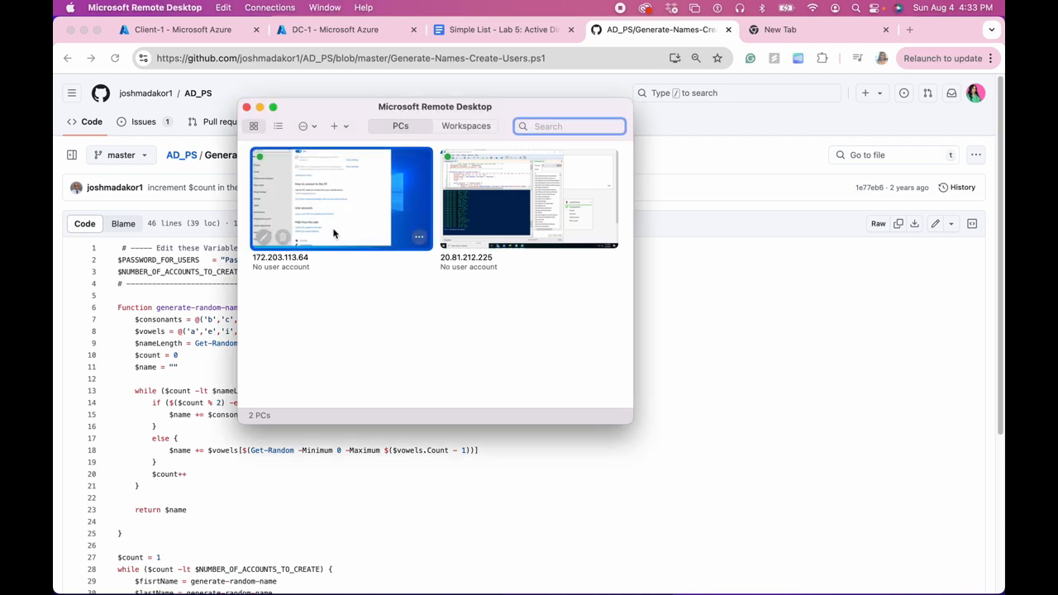
pyautogui.click(420, 239)
pyautogui.click(438, 272)
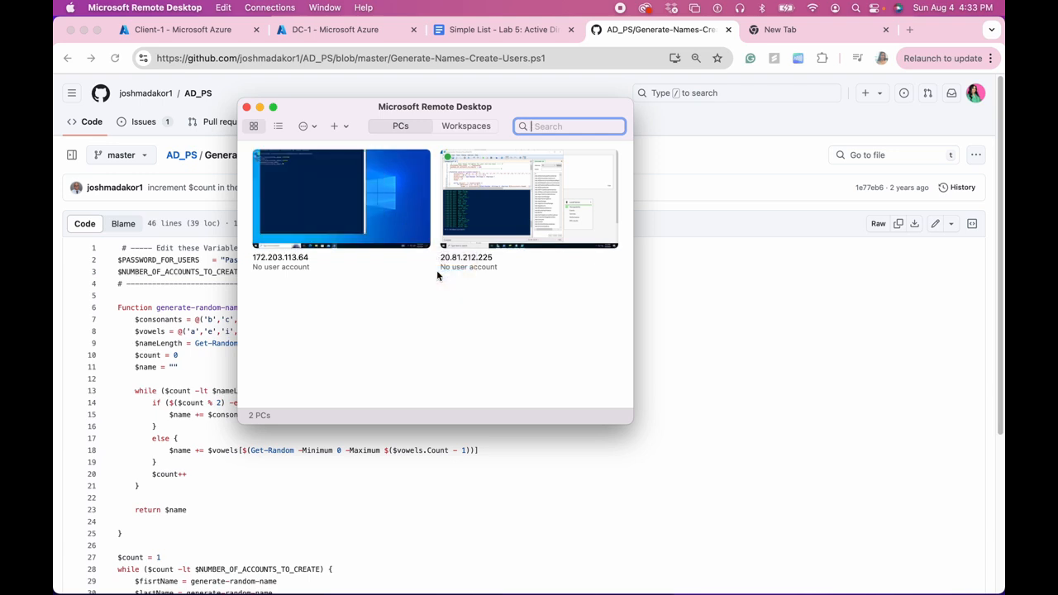
# Reconnect to 172.203.113.64, quit Messages from the Dock, and bring Chrome forward.
pyautogui.doubleClick(336, 210)
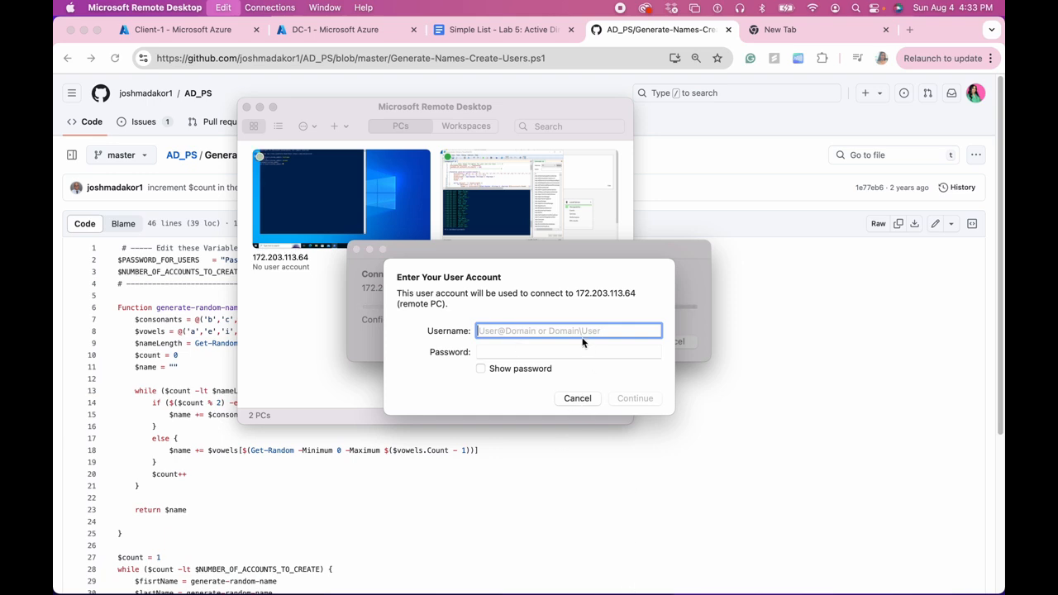
pyautogui.moveTo(421, 594)
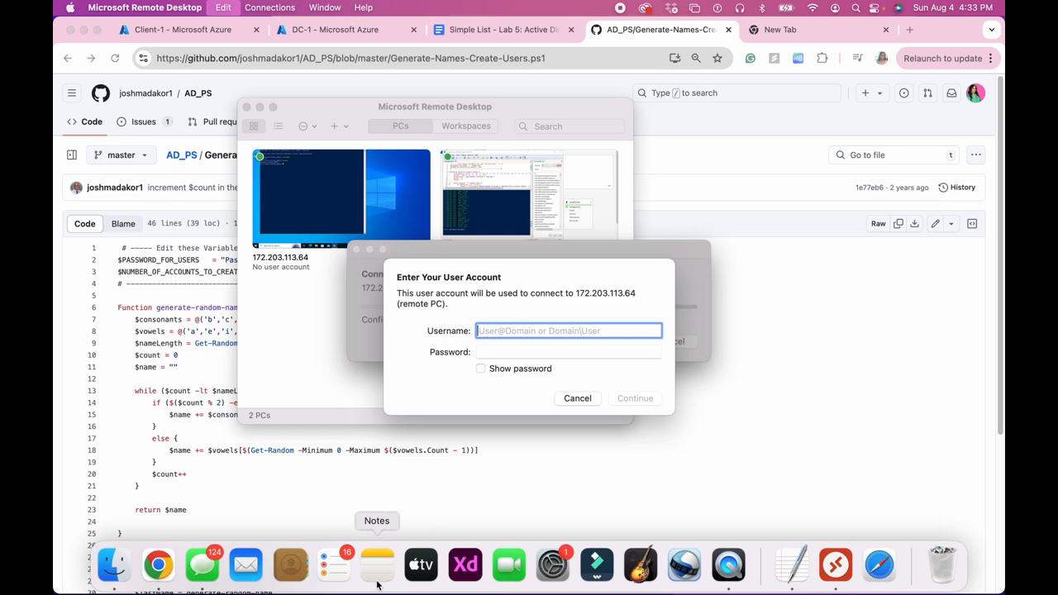
pyautogui.rightClick(201, 565)
pyautogui.click(222, 520)
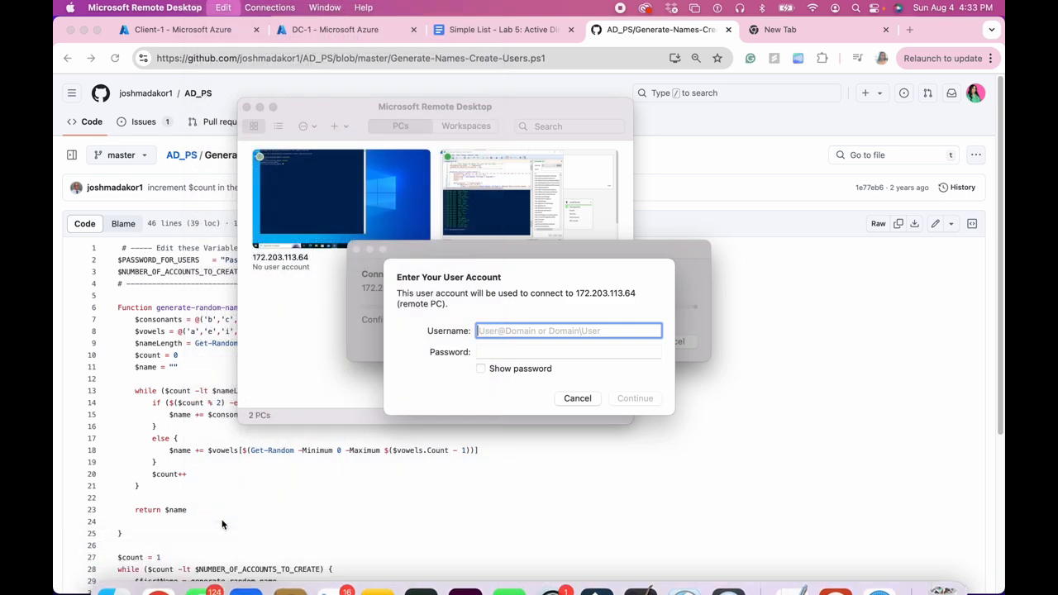
pyautogui.moveTo(764, 592)
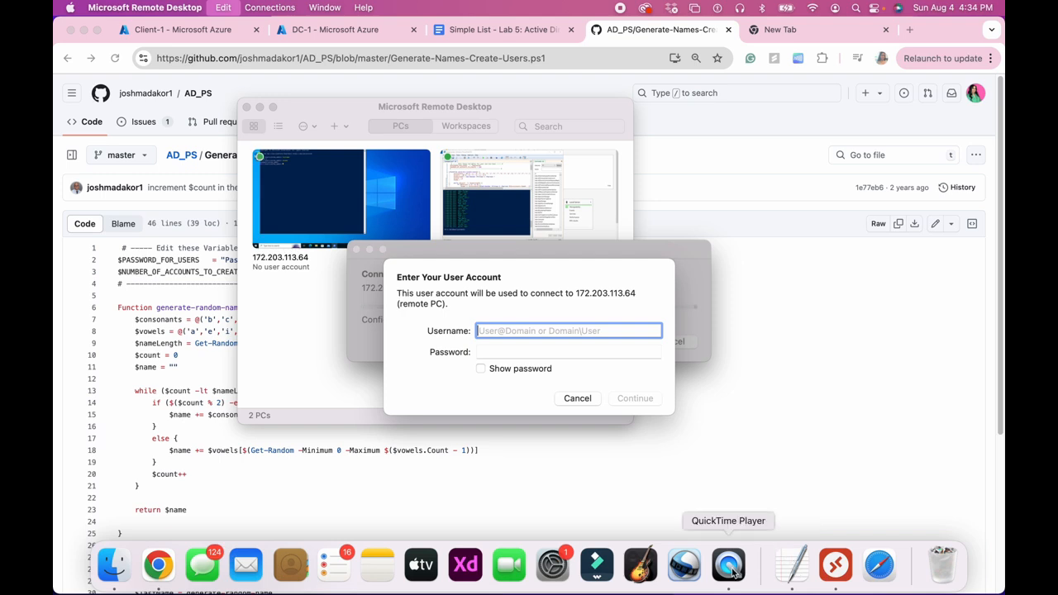
pyautogui.click(803, 471)
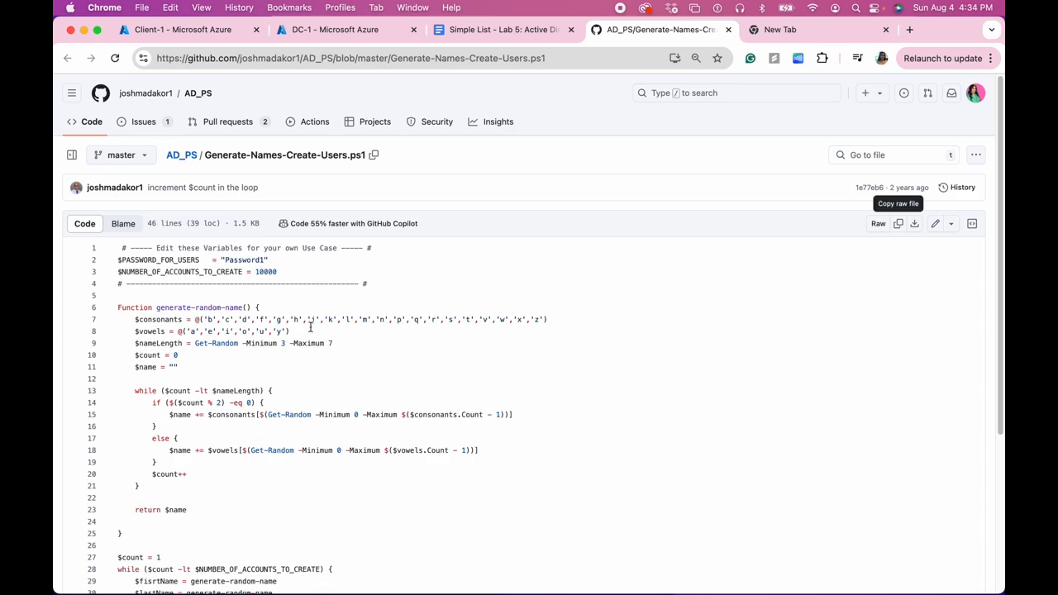
# Close the GitHub, Google Doc and New Tab tabs, then minimize Chrome.
pyautogui.click(728, 29)
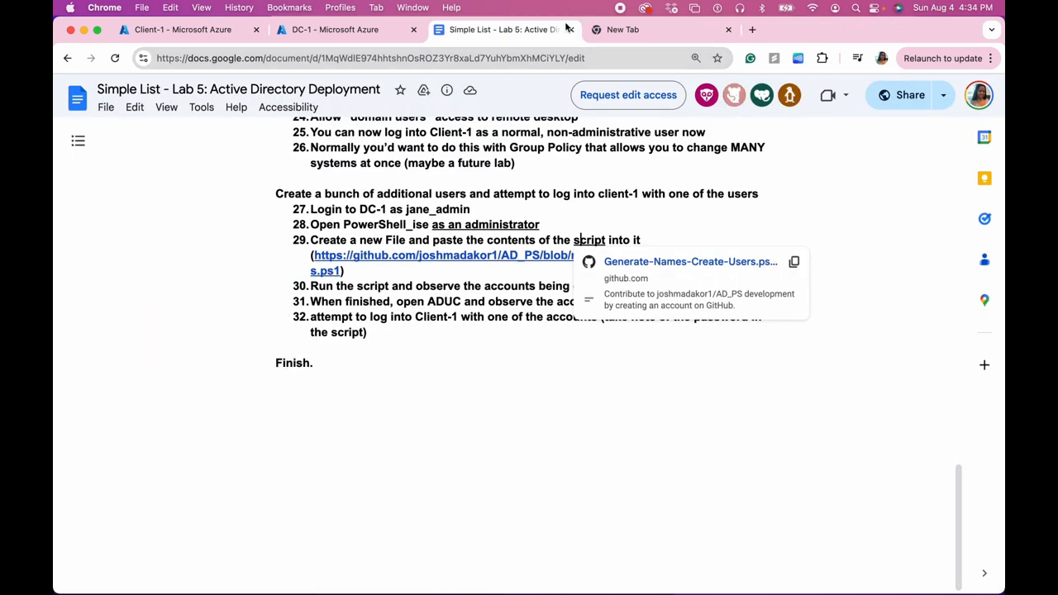
pyautogui.click(570, 29)
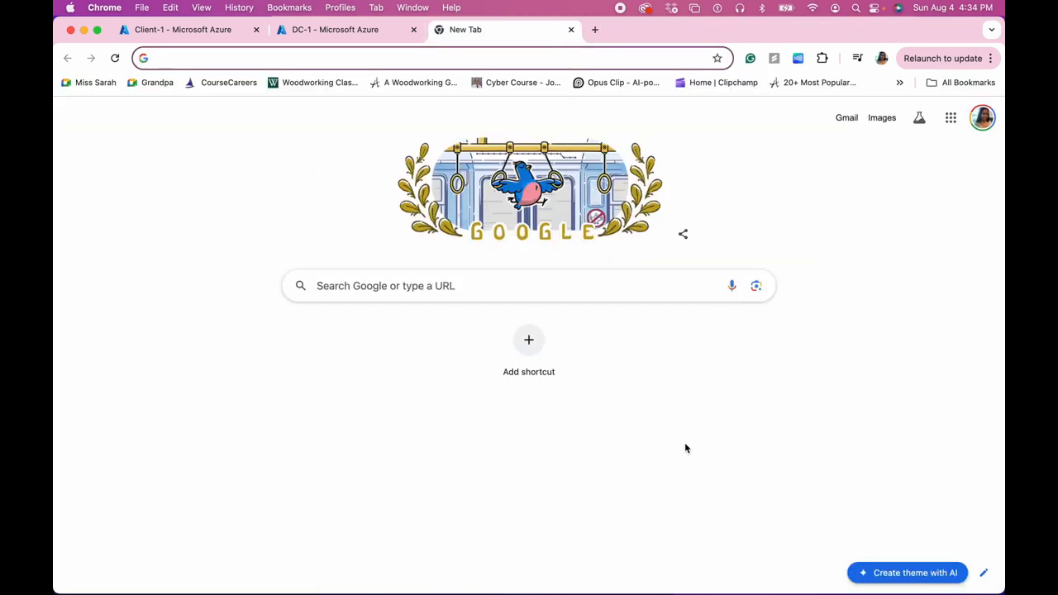
pyautogui.click(570, 29)
pyautogui.moveTo(729, 566)
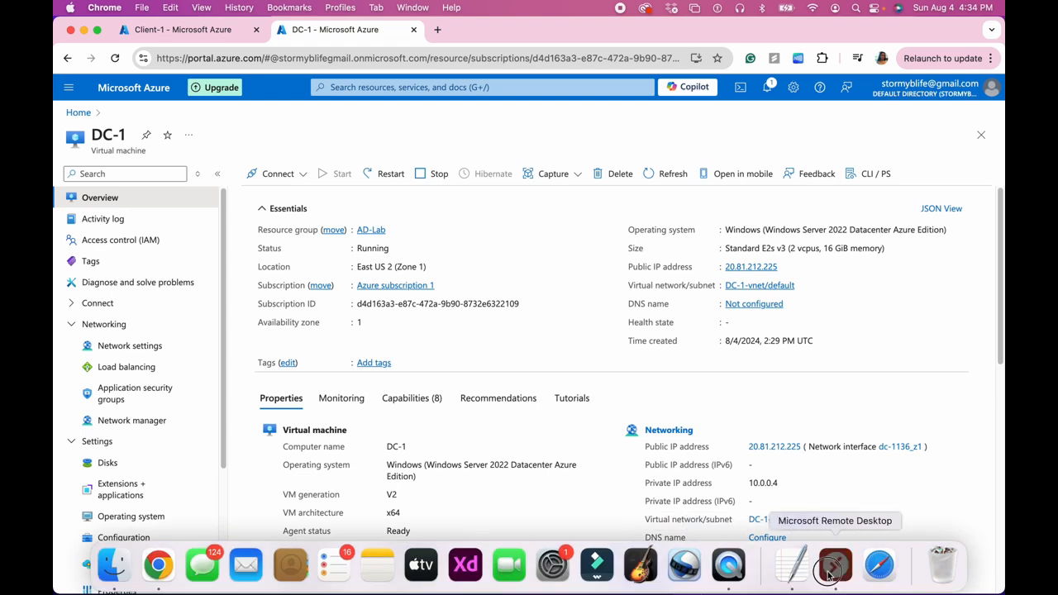
pyautogui.moveTo(879, 575)
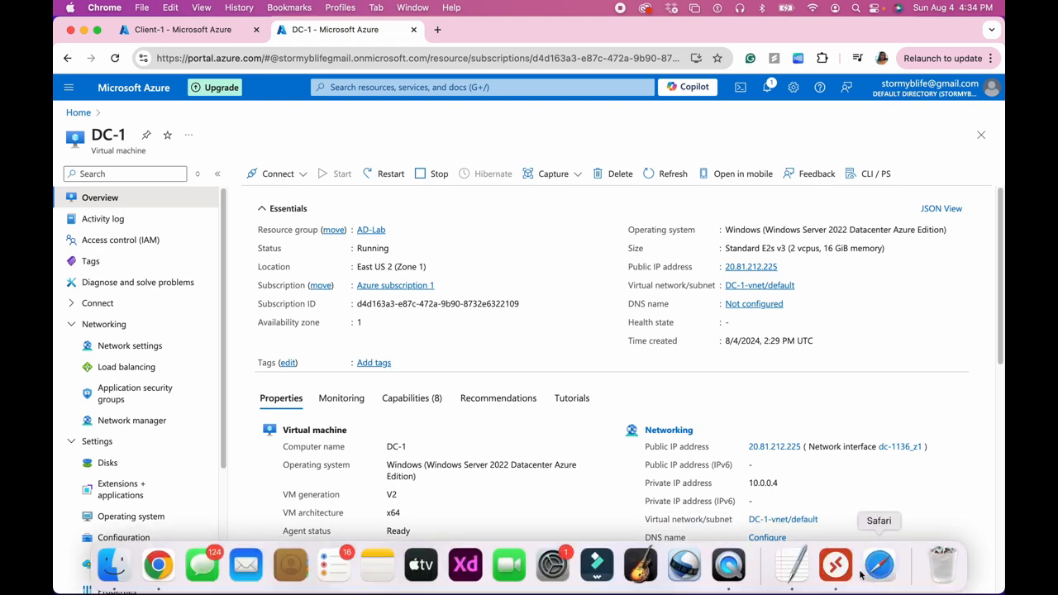
pyautogui.moveTo(727, 30); pyautogui.dragTo(768, 32)
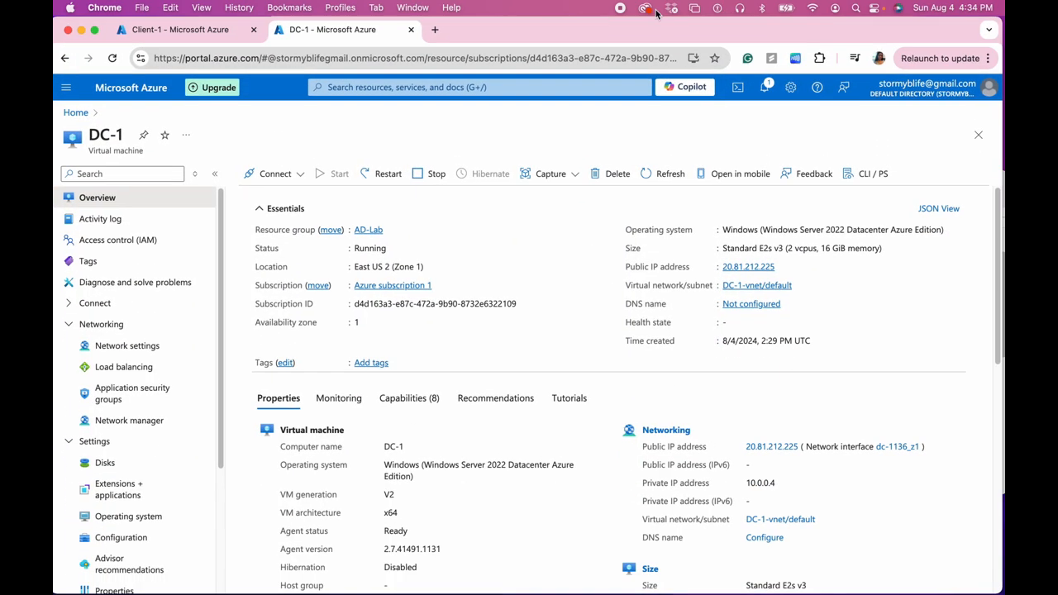
pyautogui.click(82, 31)
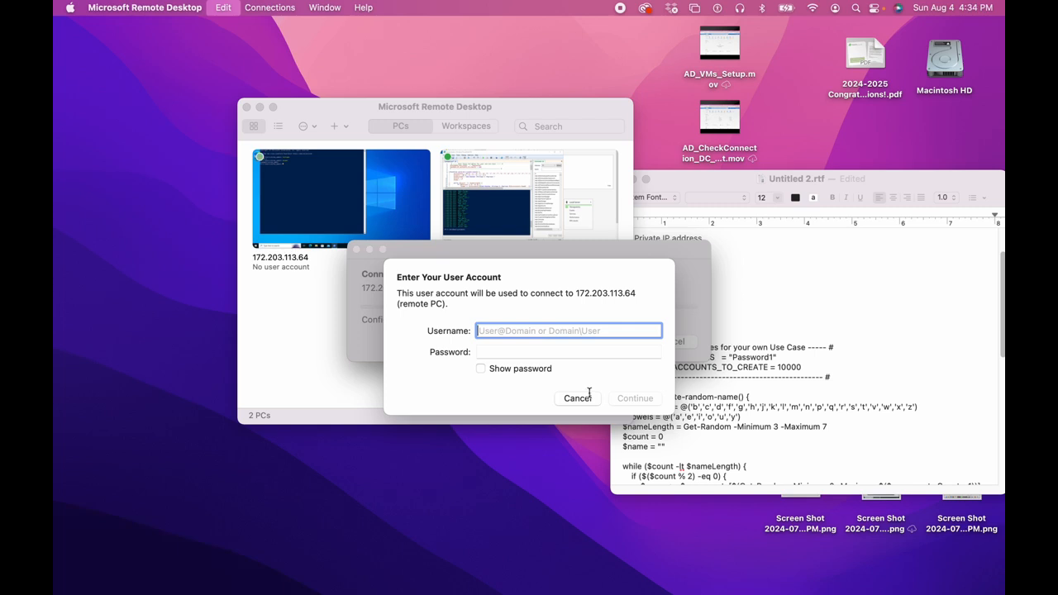
# Cancel closing the Untitled 2.rtf note, keeping it open, and make Finder active.
pyautogui.click(856, 393)
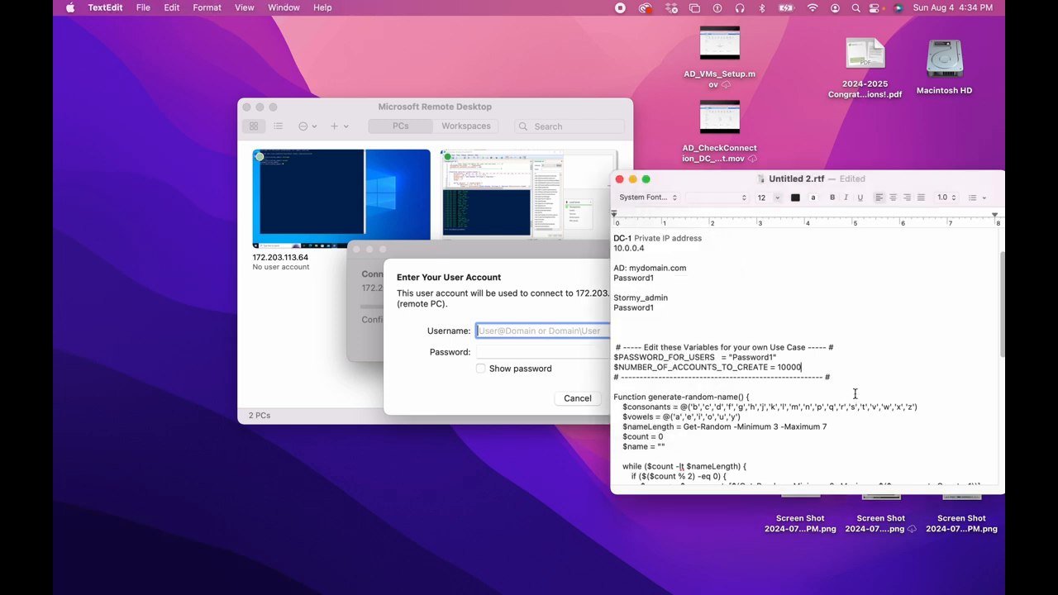
pyautogui.click(619, 179)
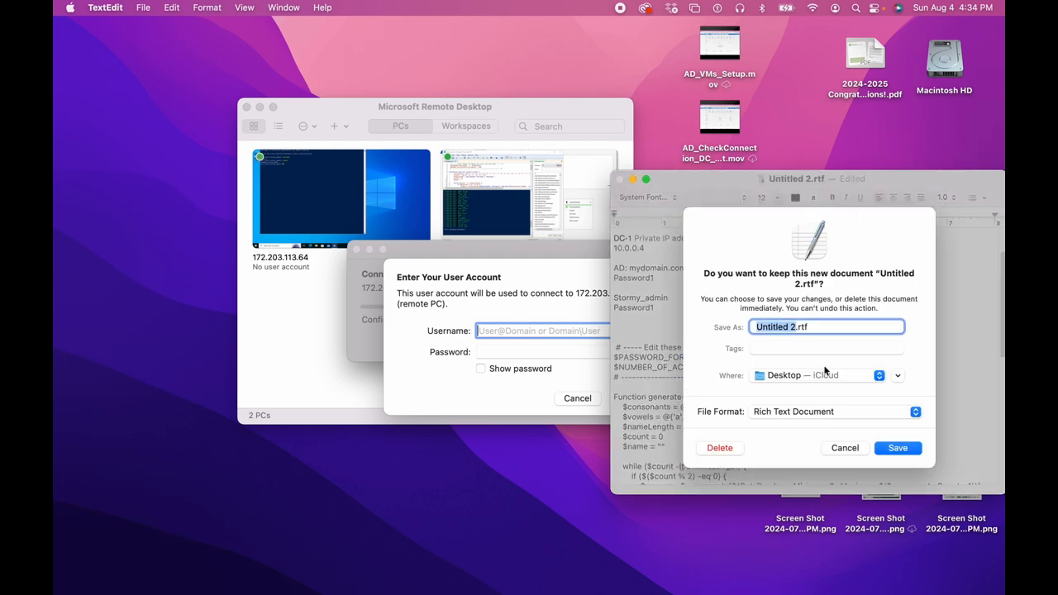
pyautogui.click(858, 447)
pyautogui.click(693, 548)
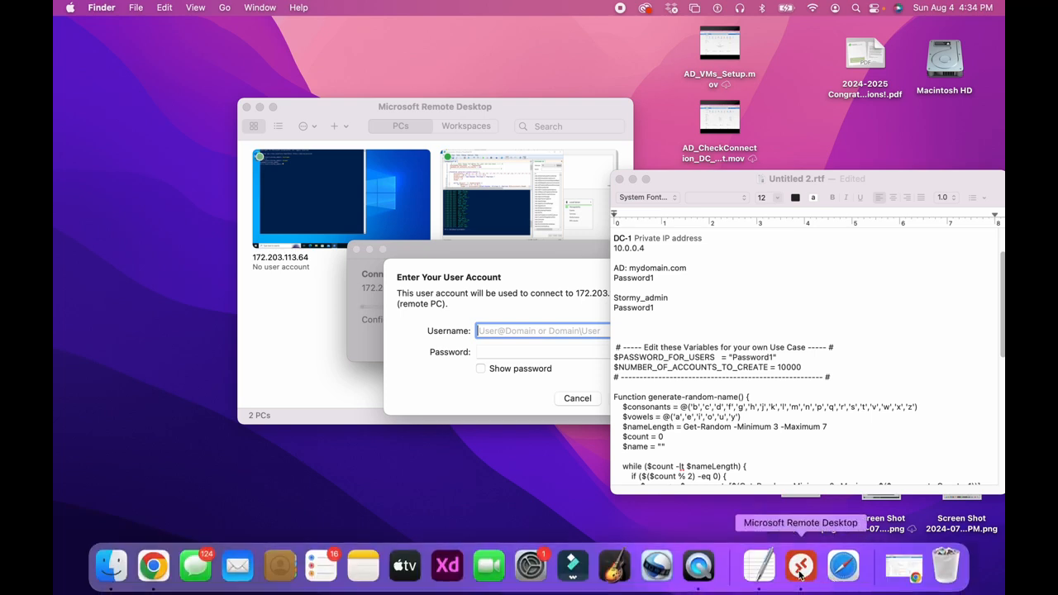
# Force quit Microsoft Remote Desktop from the Apple menu's Force Quit window, confirming it.
pyautogui.click(70, 7)
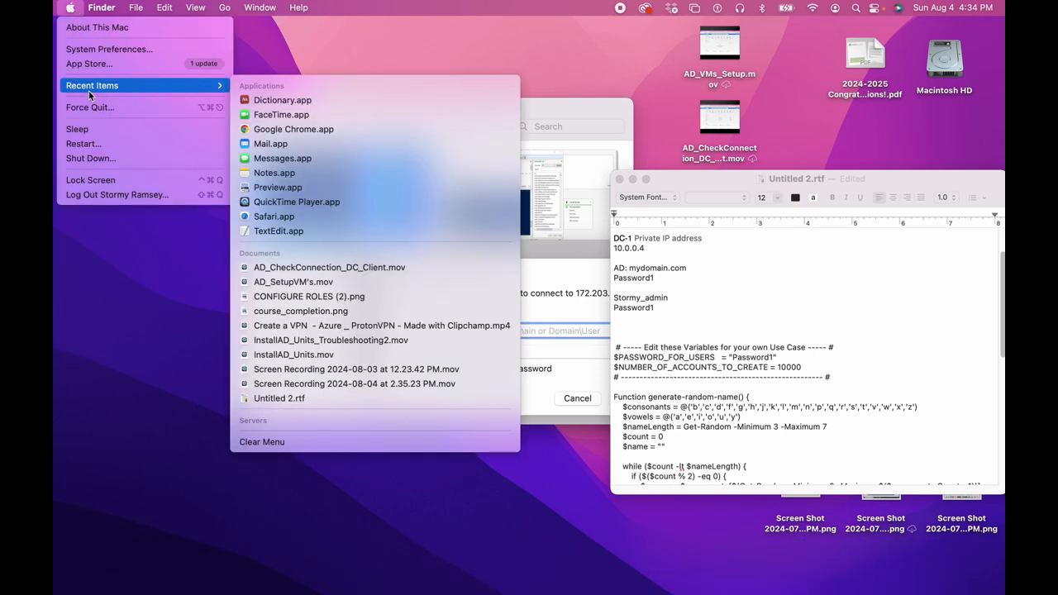
pyautogui.click(88, 110)
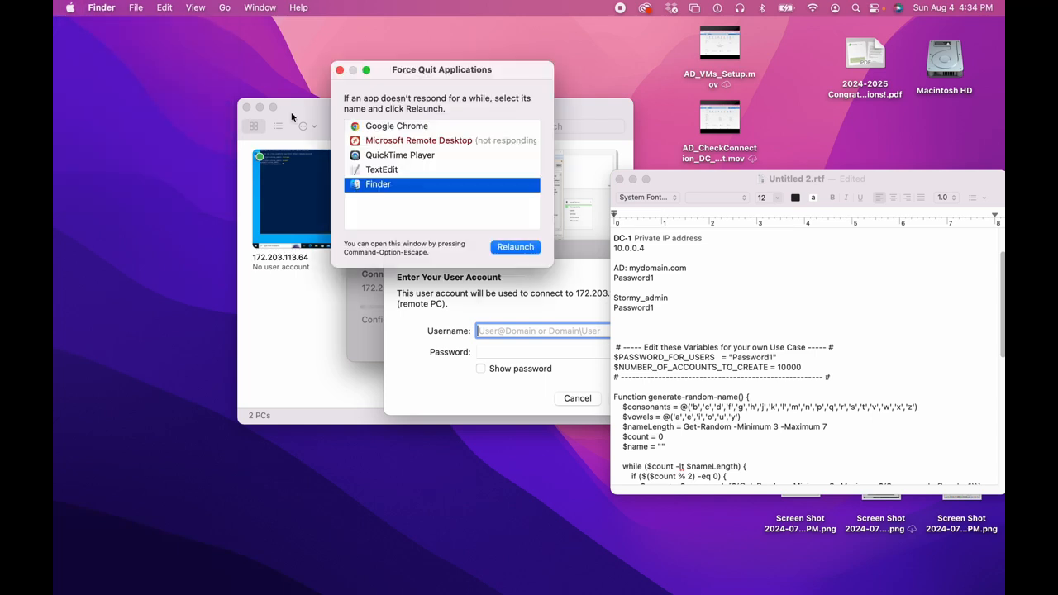
pyautogui.click(441, 142)
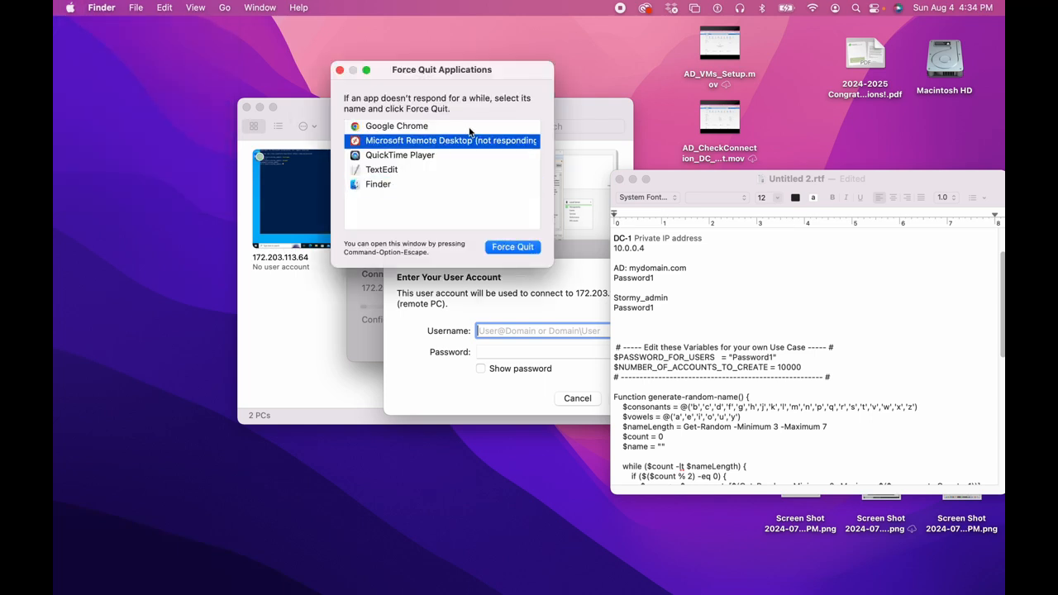
pyautogui.click(512, 247)
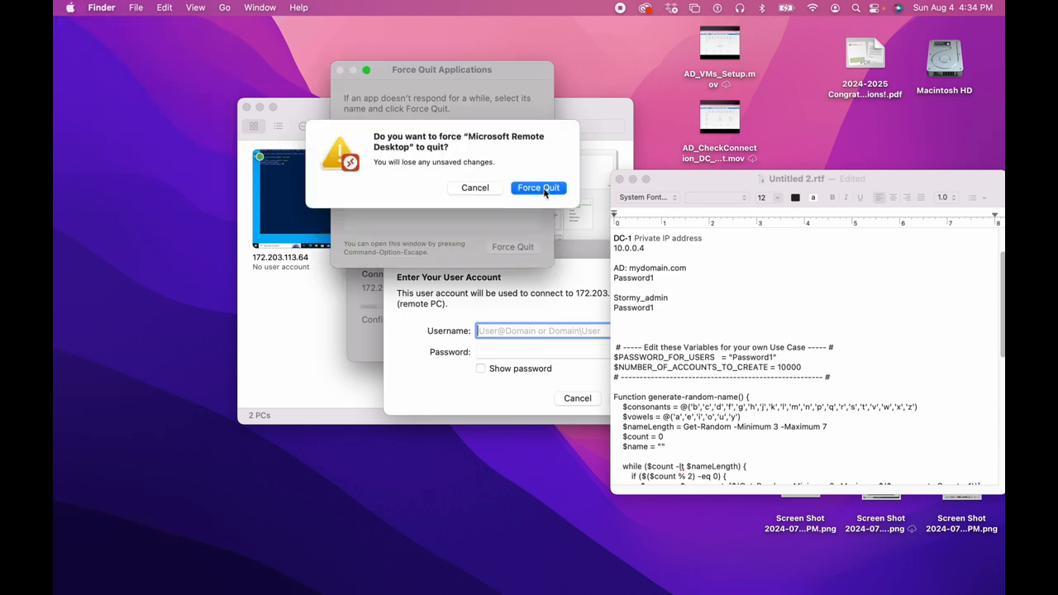
pyautogui.click(541, 186)
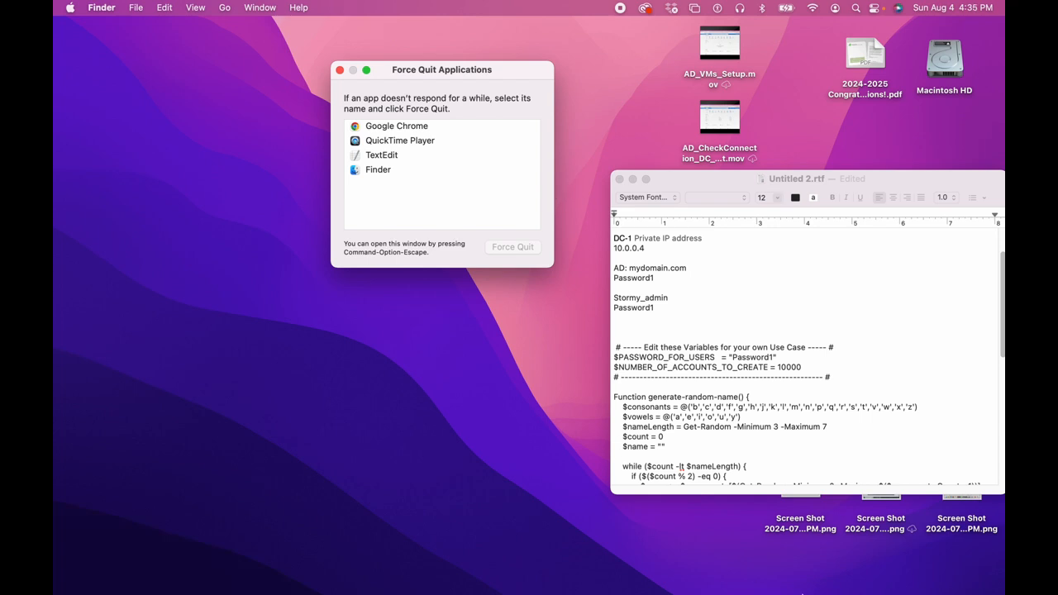
pyautogui.moveTo(794, 593)
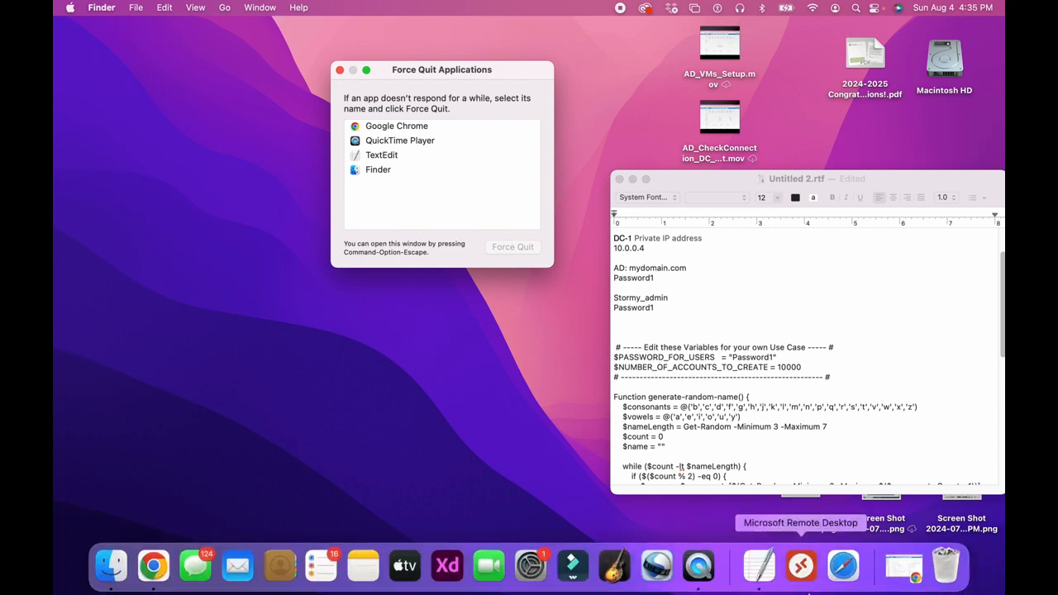
# Relaunch Remote Desktop, close Force Quit, and connect to the 20.81.212.225 PC.
pyautogui.click(807, 584)
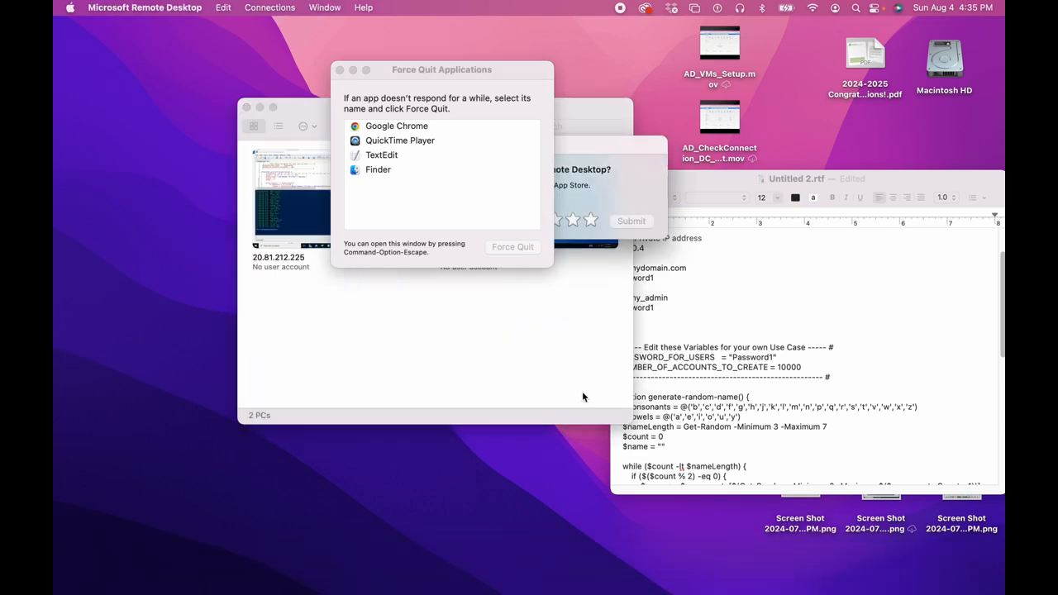
pyautogui.click(338, 71)
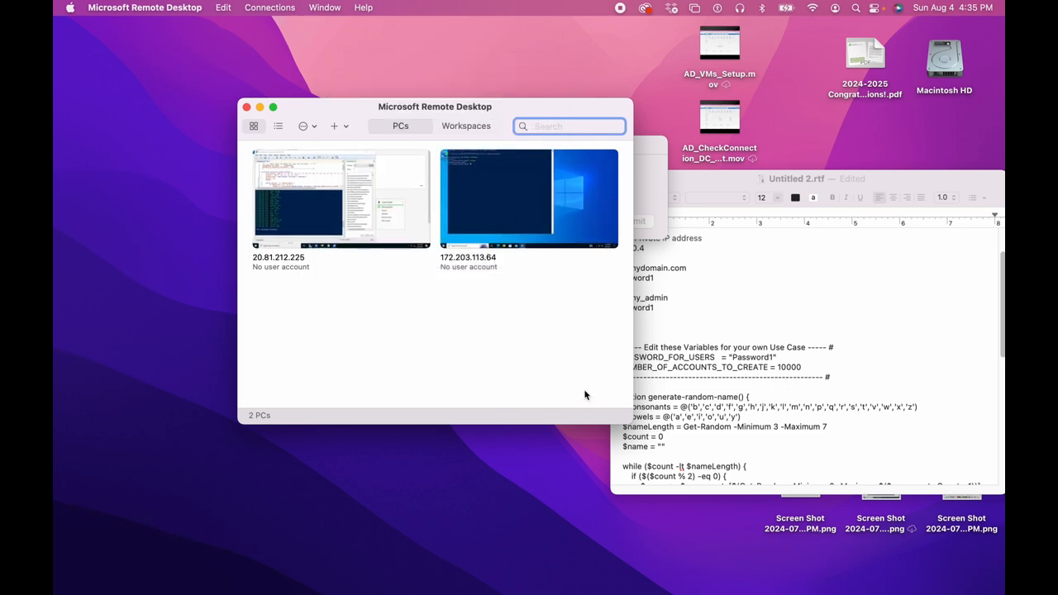
pyautogui.moveTo(332, 211)
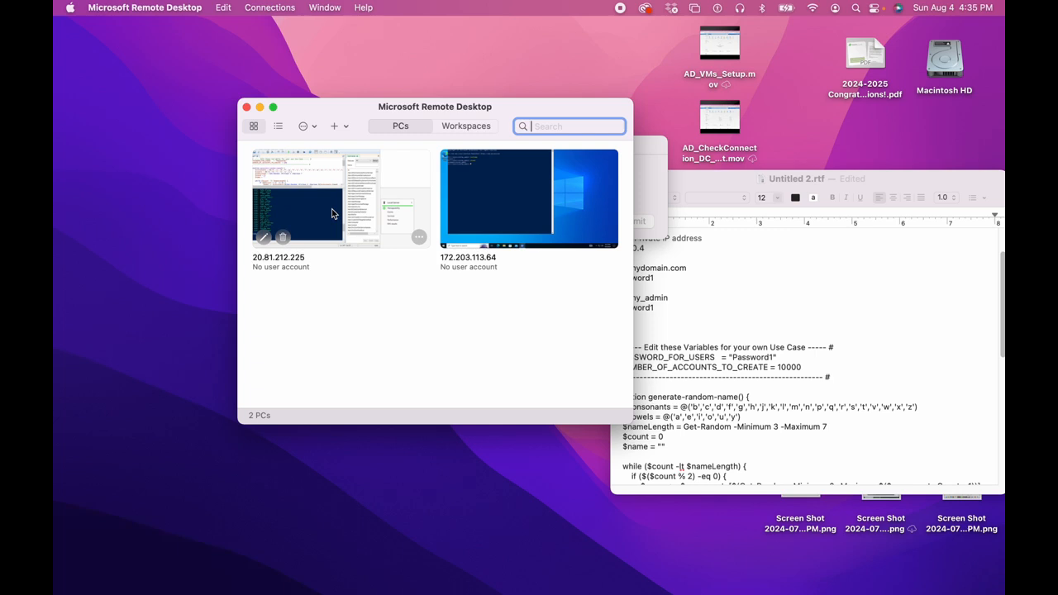
pyautogui.click(425, 237)
pyautogui.click(432, 256)
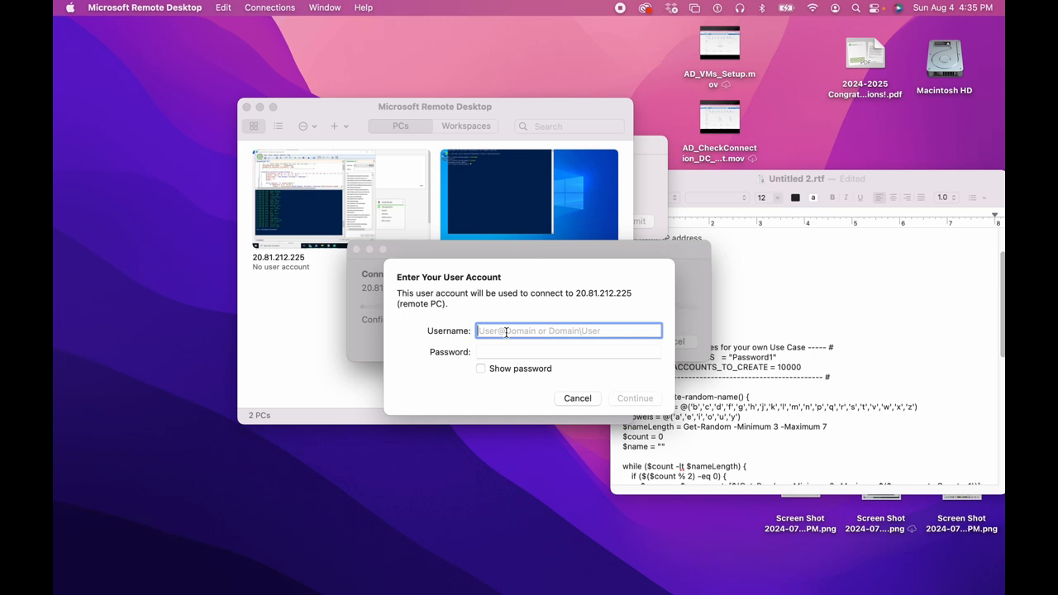
# Enter the lab account's username and password, then accept the certificate warning.
pyautogui.write('labuser')
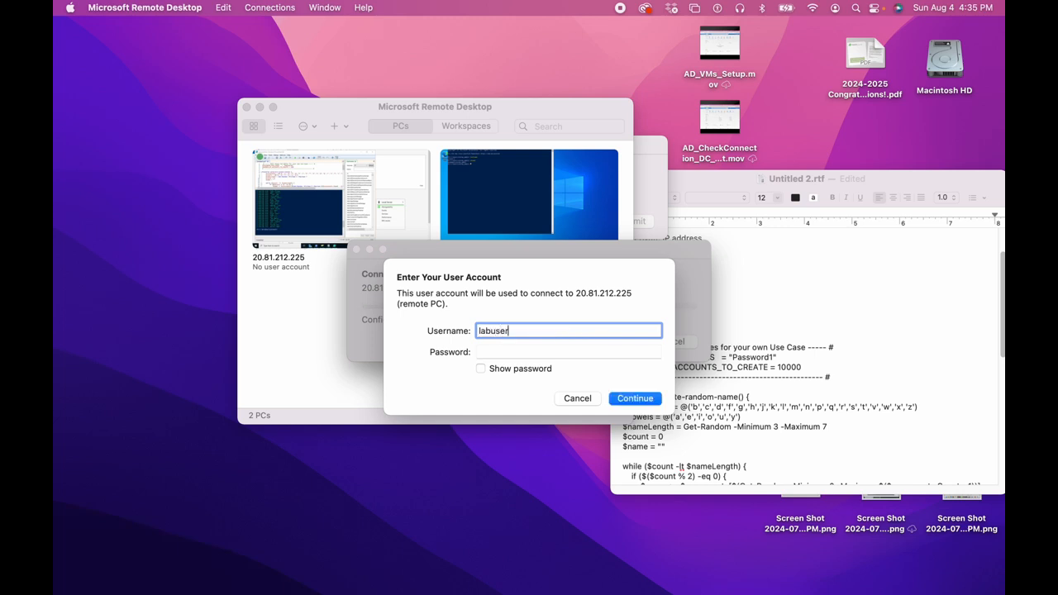
pyautogui.press('Tab')
pyautogui.write('Passw')
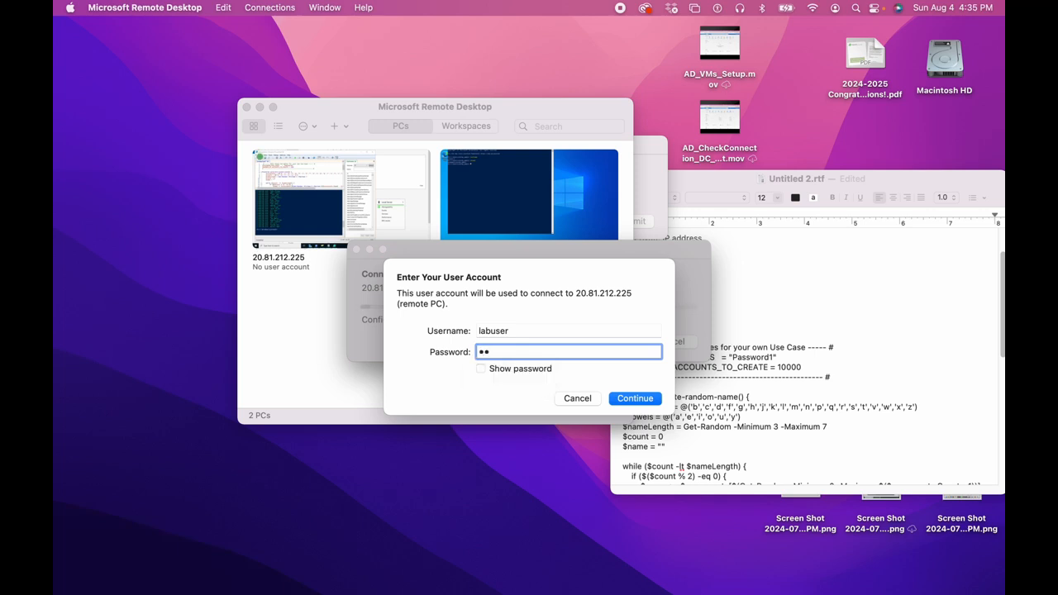
pyautogui.write('ord1234!')
pyautogui.click(636, 400)
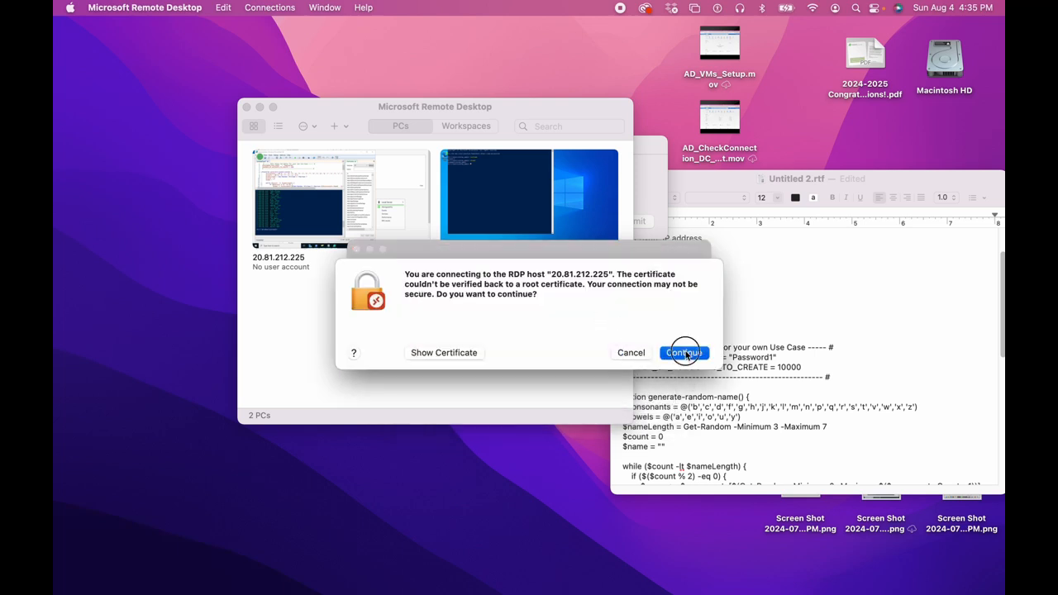
pyautogui.click(684, 353)
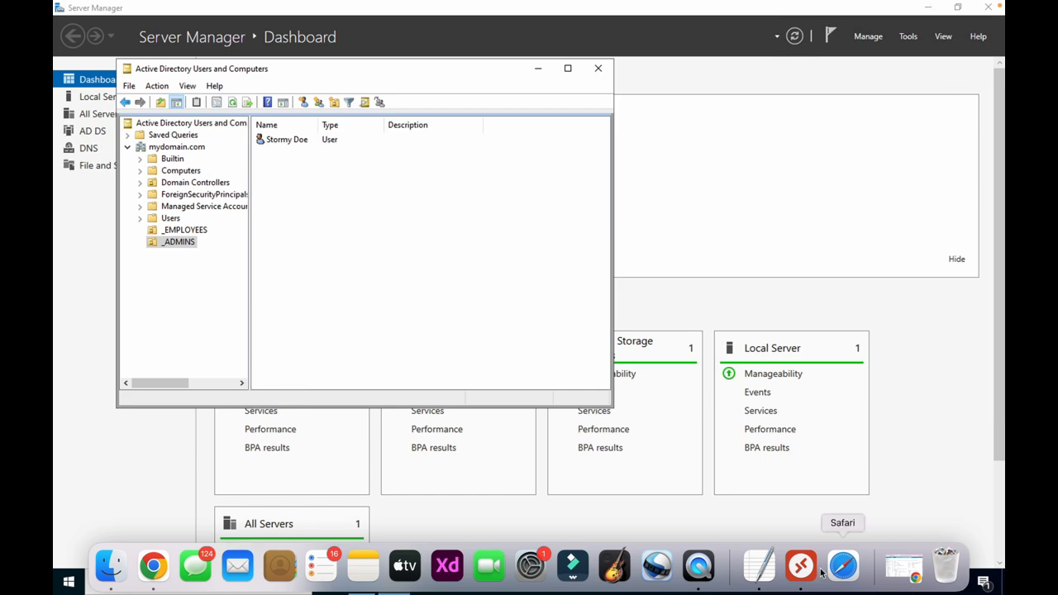
pyautogui.click(800, 566)
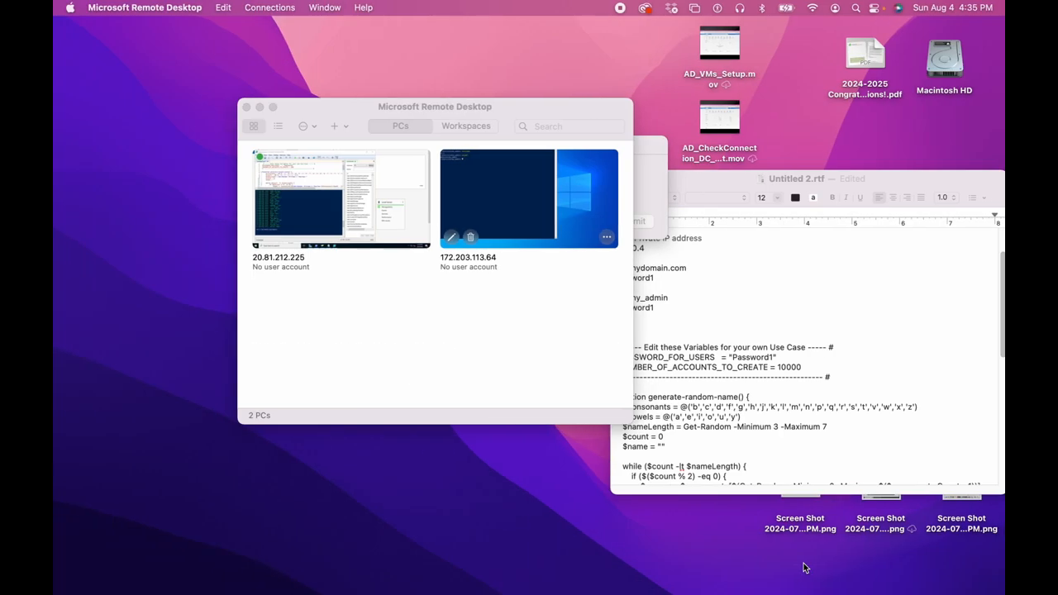
pyautogui.doubleClick(530, 213)
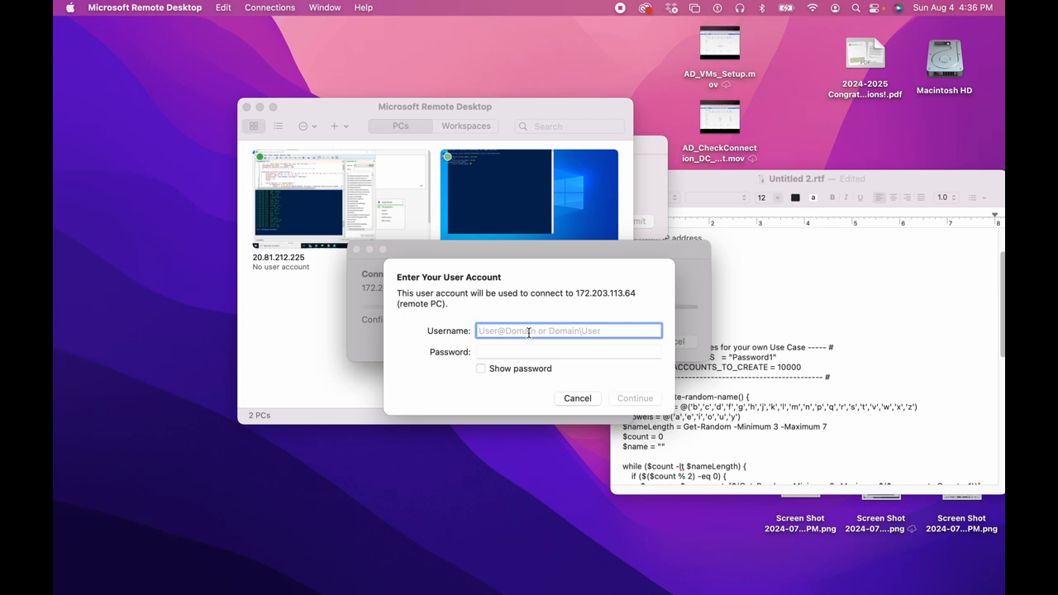
pyautogui.write('b')
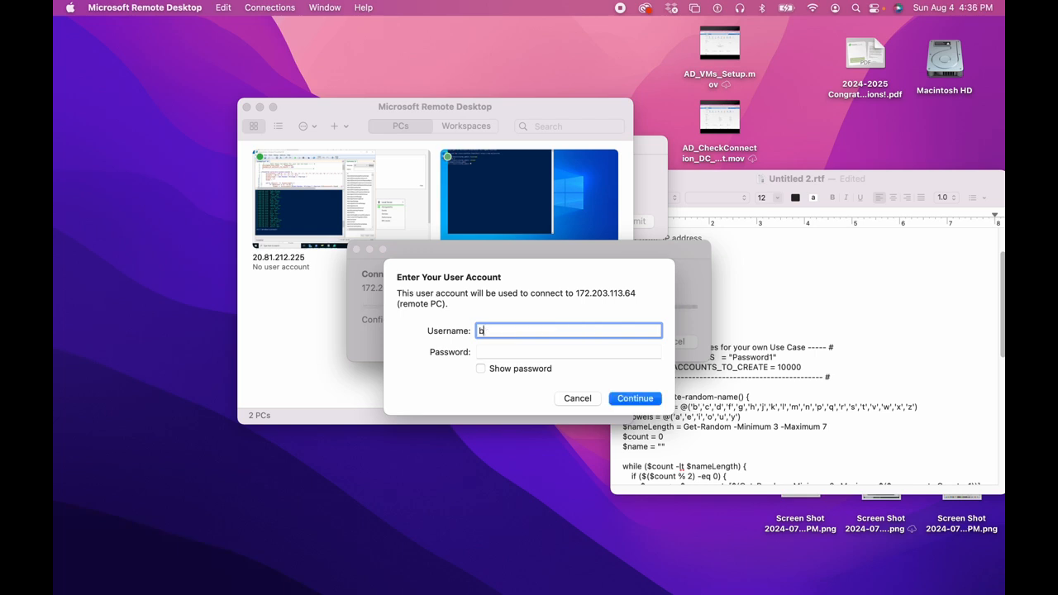
pyautogui.write('un.rar@domain.com')
pyautogui.click(516, 356)
pyautogui.write('Password1')
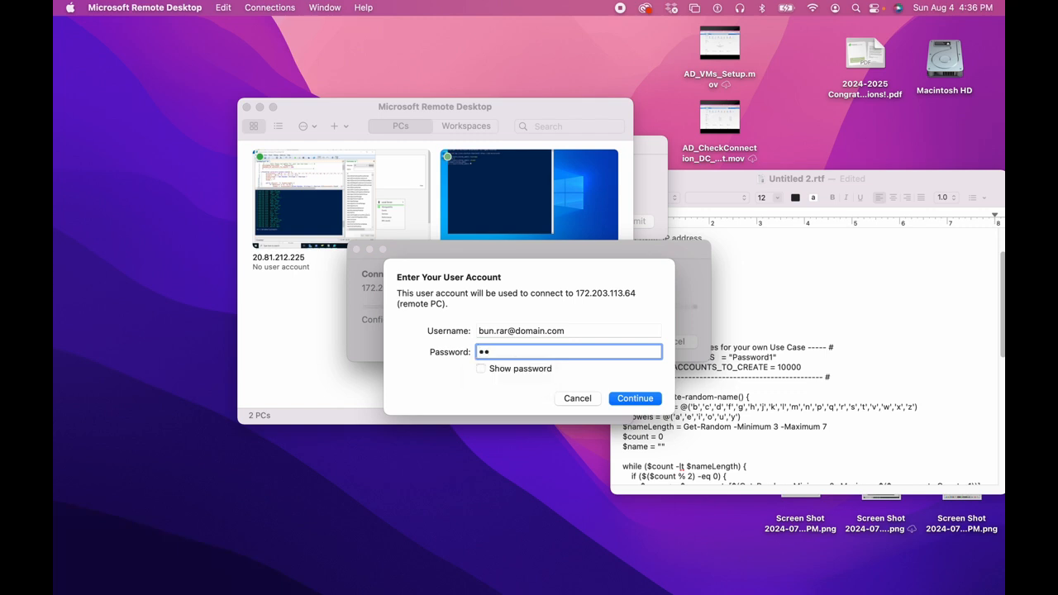
pyautogui.write('23!')
pyautogui.click(647, 400)
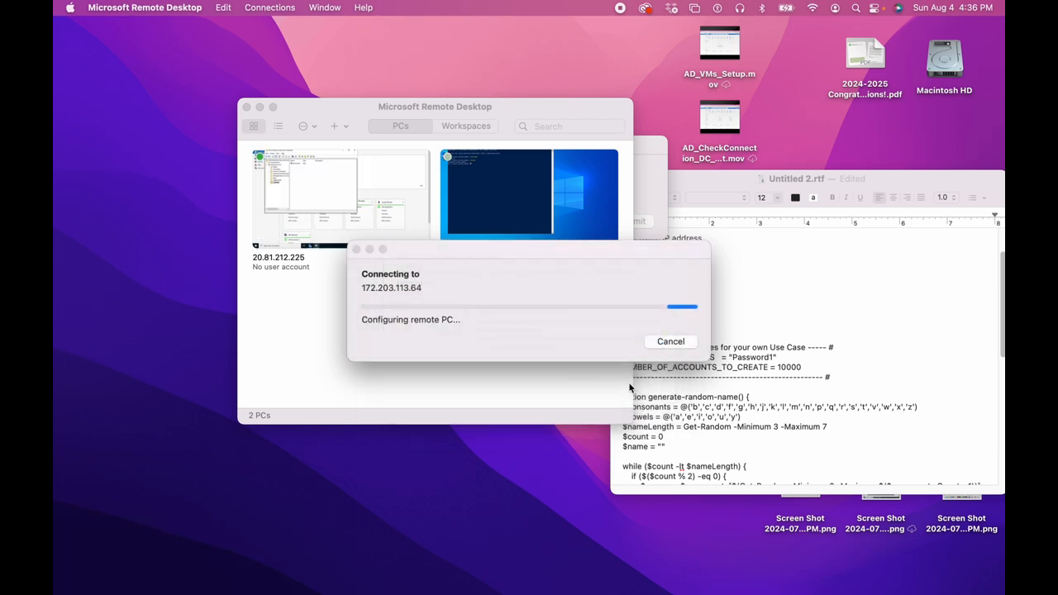
pyautogui.click(699, 353)
pyautogui.click(618, 350)
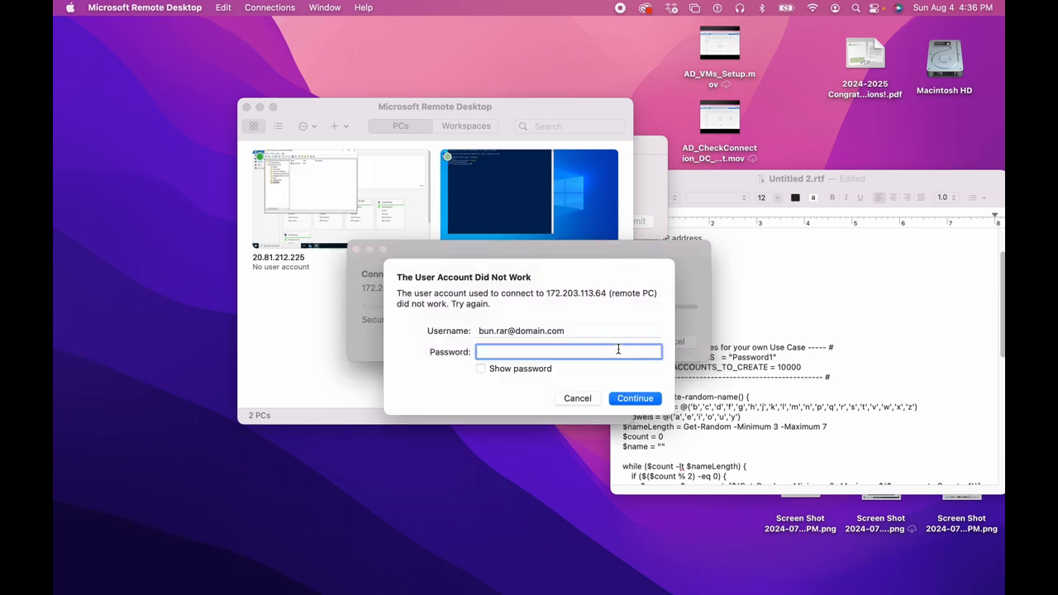
pyautogui.write('Password')
pyautogui.press('Return')
pyautogui.click(567, 399)
pyautogui.moveTo(553, 208)
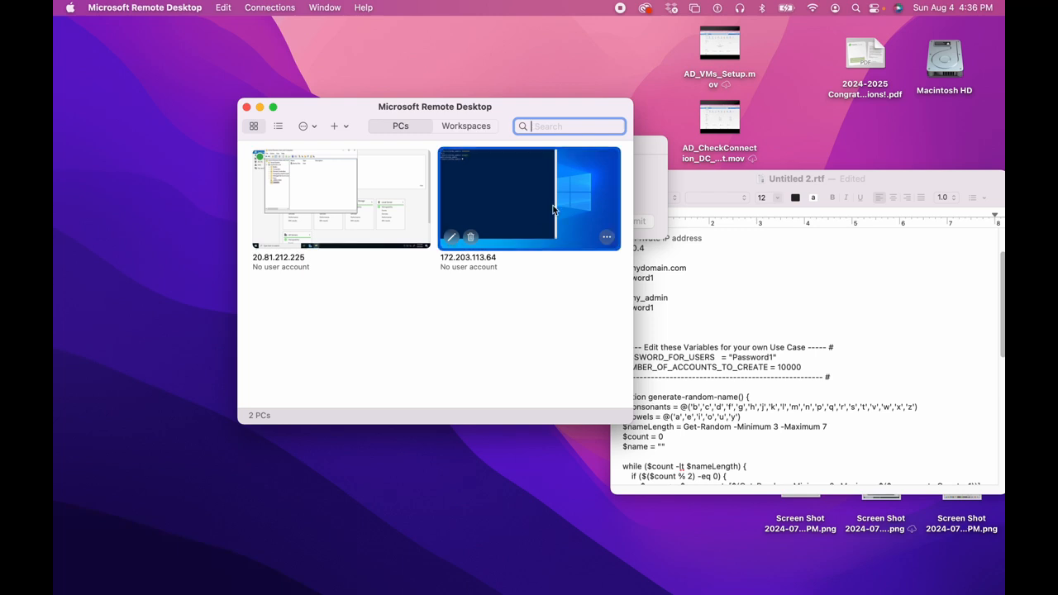
# Connect to 172.203.113.64 and type the new domain user's mydomain.com username.
pyautogui.click(606, 237)
pyautogui.click(624, 259)
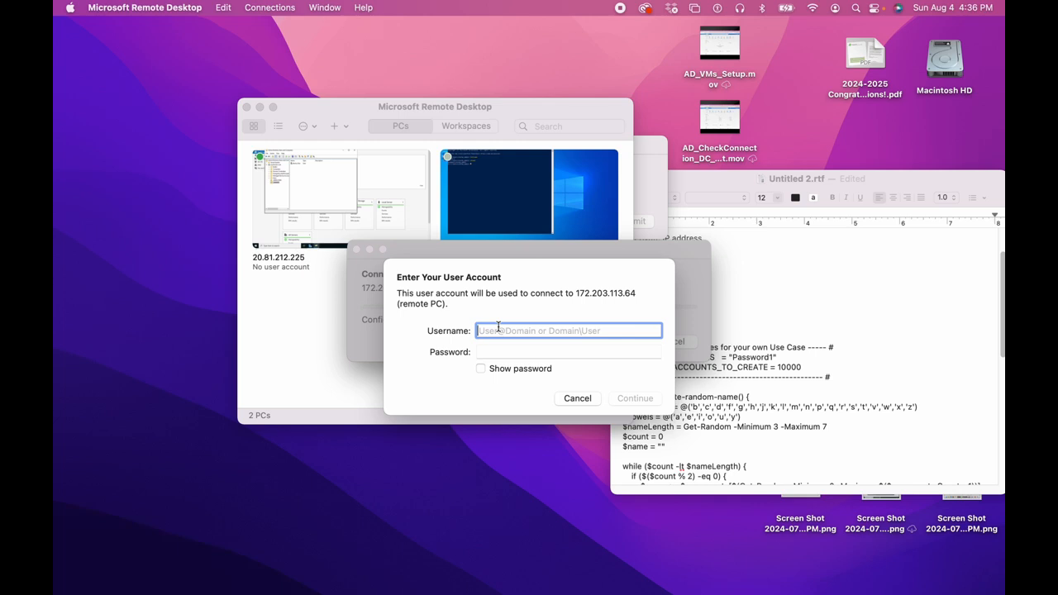
pyautogui.write('domain')
pyautogui.press('BackSpace')
pyautogui.press('BackSpace')
pyautogui.press('BackSpace')
pyautogui.write('main.com')
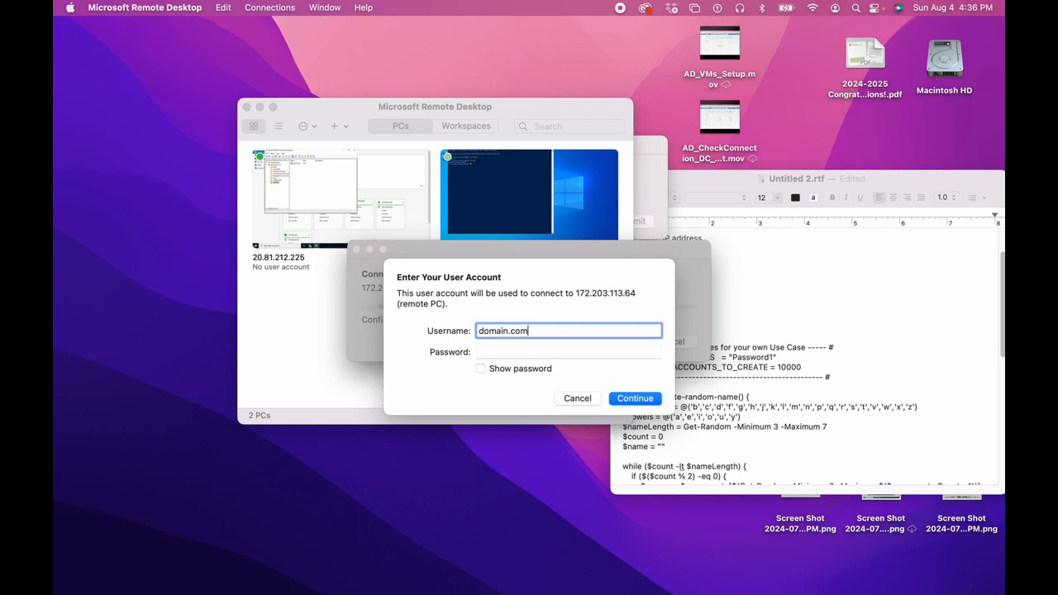
pyautogui.click(479, 331)
pyautogui.write('my')
pyautogui.click(478, 330)
pyautogui.write('bun.rar')
pyautogui.press('Tab')
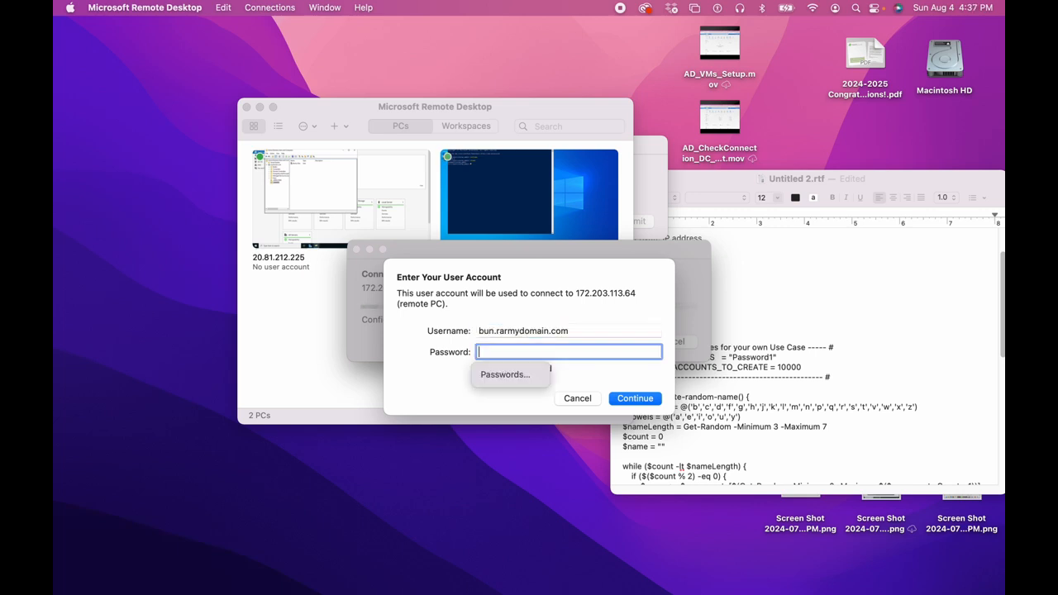
# Complete the username with '@', enter the password, continue and accept the certificate.
pyautogui.click(508, 332)
pyautogui.write('@')
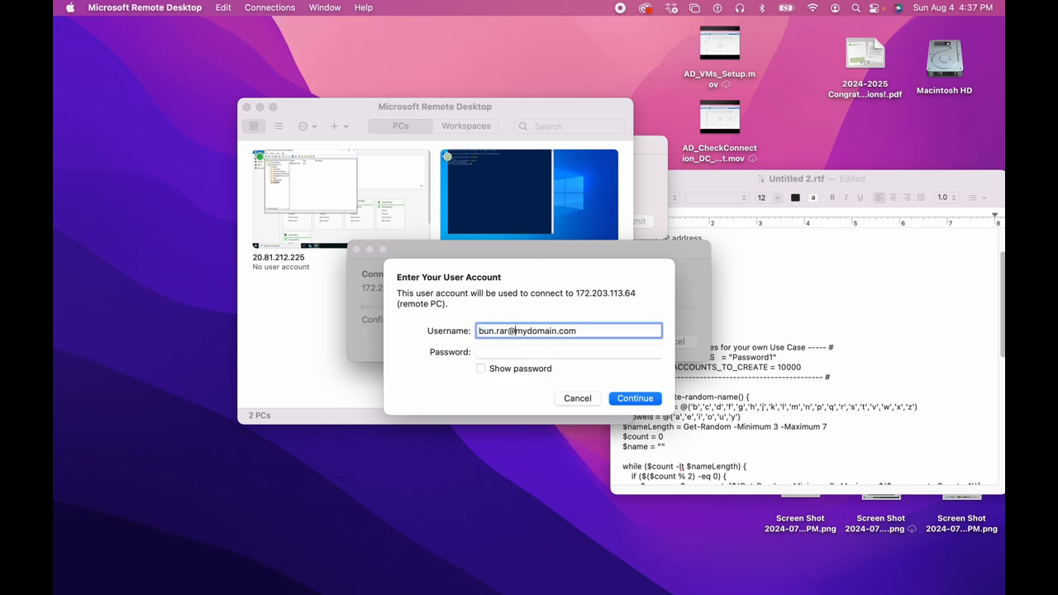
pyautogui.click(513, 351)
pyautogui.write('********')
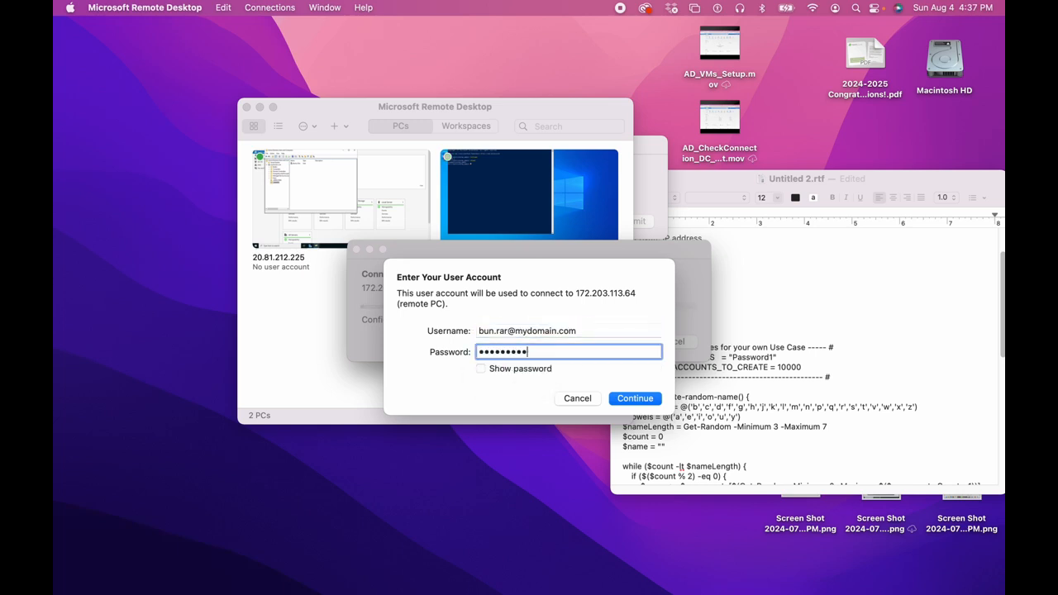
pyautogui.click(626, 401)
pyautogui.click(670, 351)
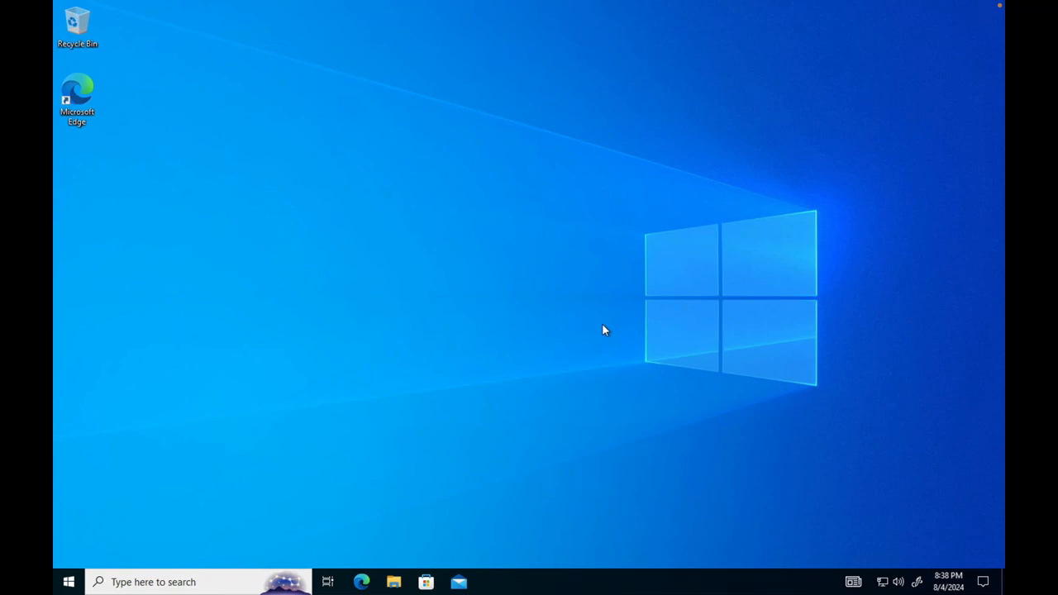
# Search 'power' in the taskbar and launch Windows PowerShell.
pyautogui.click(131, 581)
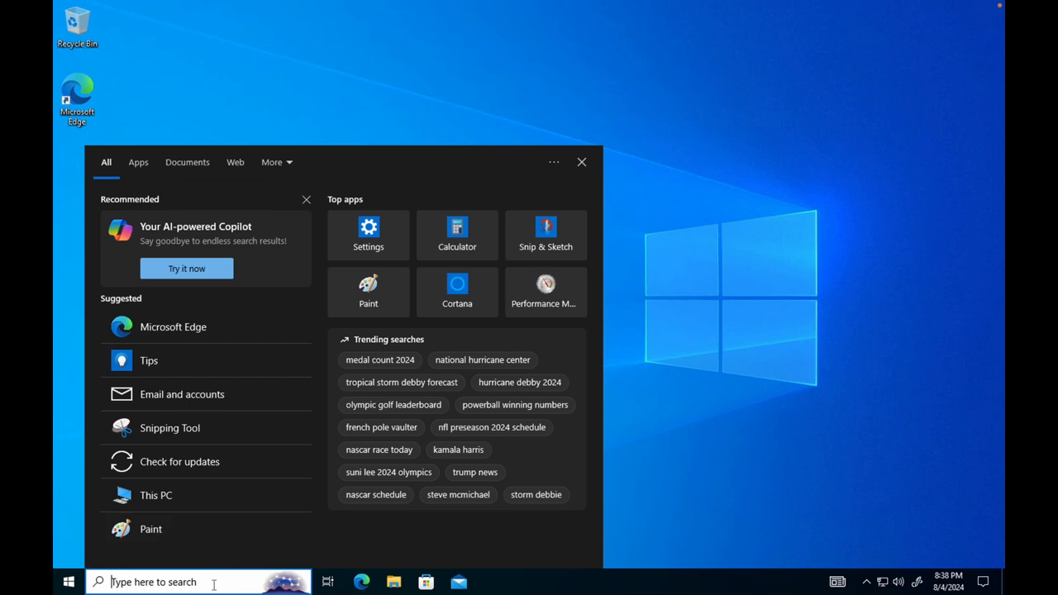
pyautogui.write('powe')
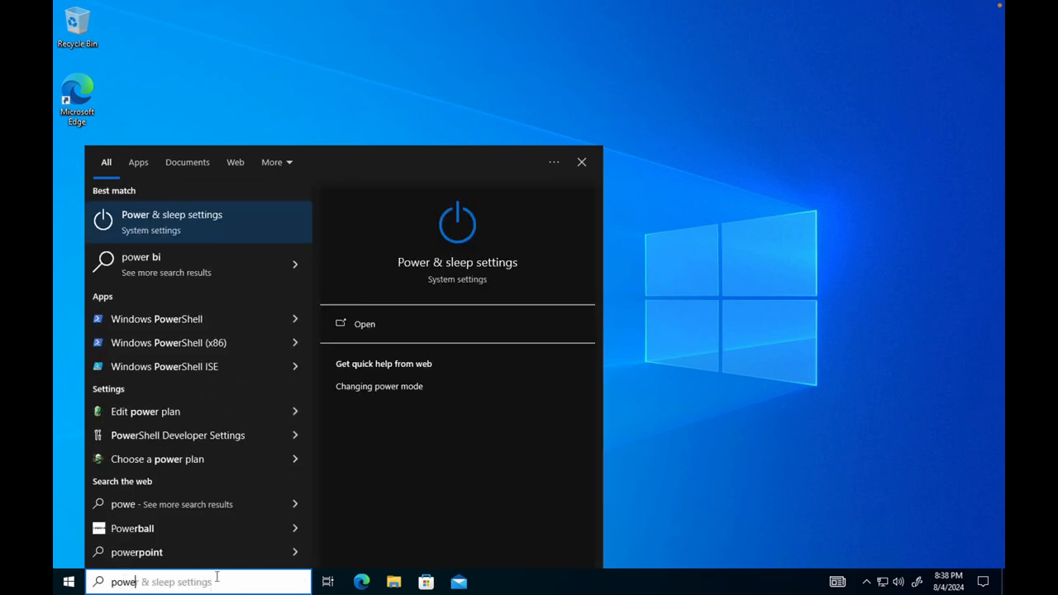
pyautogui.write('r')
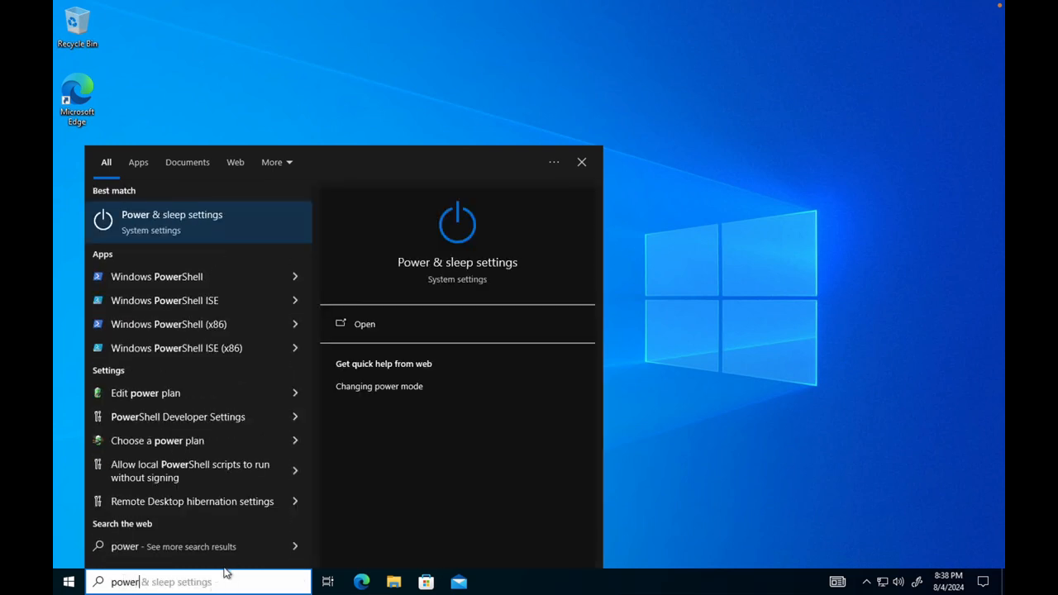
pyautogui.click(171, 276)
pyautogui.click(265, 122)
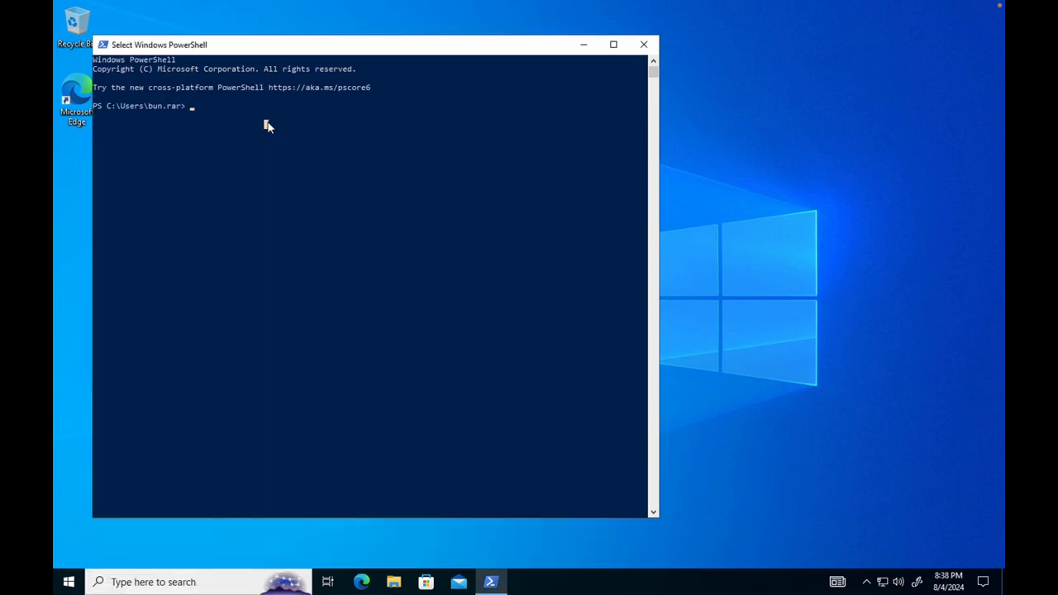
# Run hostname and whoami in PowerShell to confirm Client-1 and the mydomain user.
pyautogui.click(190, 108)
pyautogui.write('hostname')
pyautogui.press('Return')
pyautogui.write('whoami')
pyautogui.press('Return')
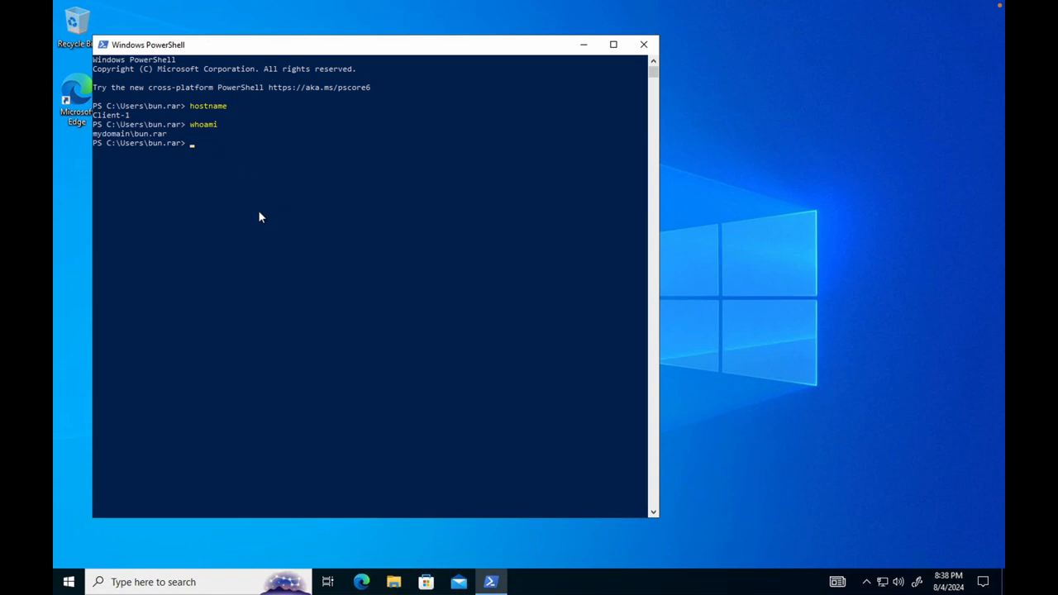
pyautogui.press('super')
pyautogui.click(146, 141)
pyautogui.click(486, 425)
pyautogui.click(507, 446)
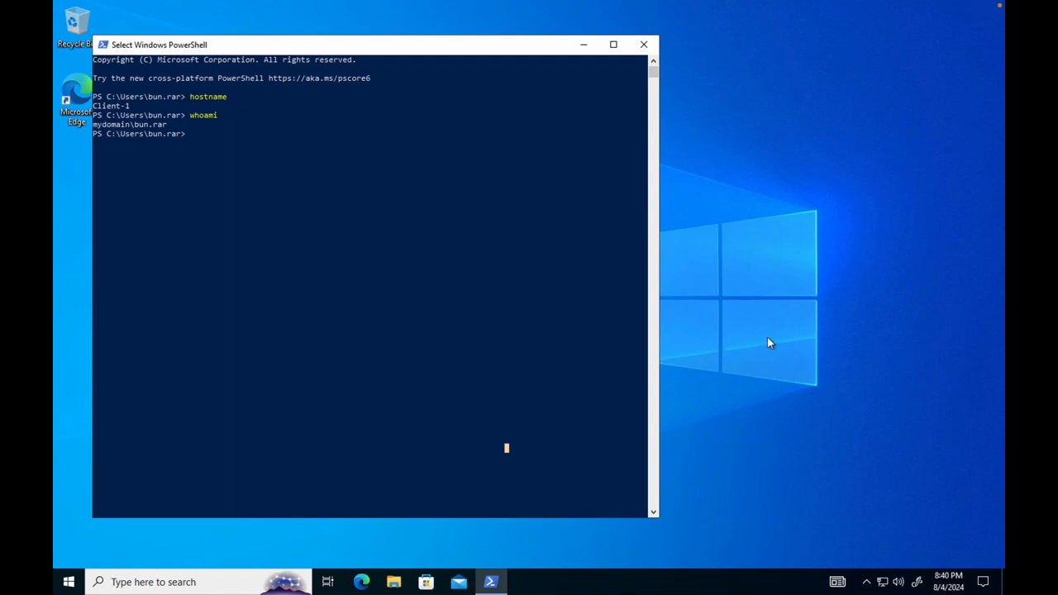
# Leave Select mode and run 'ipconfig /all' to show IPv4 10.0.0.5 and DNS 10.0.0.4.
pyautogui.press('Escape')
pyautogui.write('ipconfig')
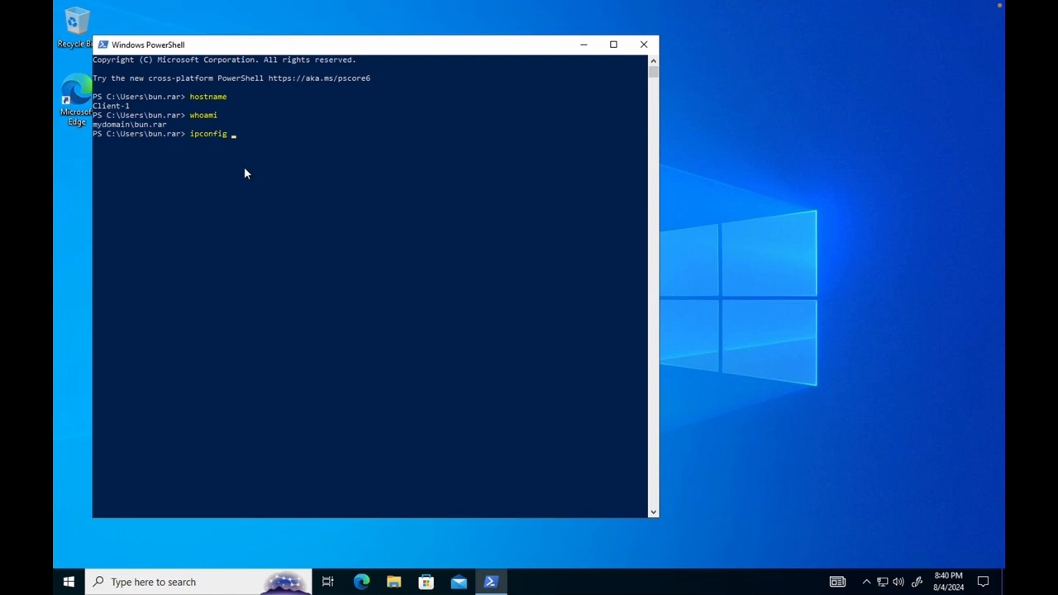
pyautogui.write(' /all')
pyautogui.press('Return')
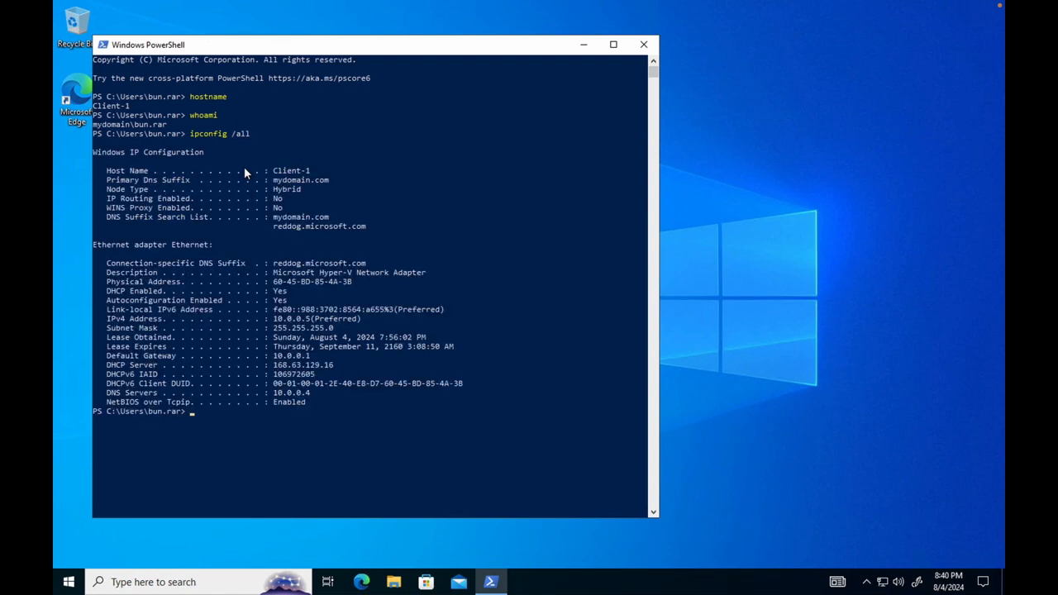